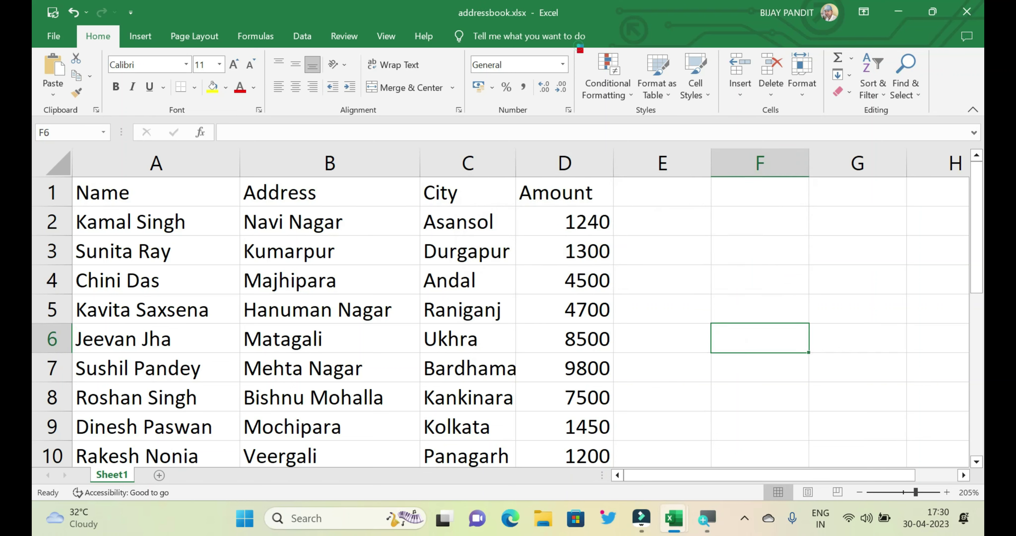
- Look over the Conditional Formatting menu's rule categories one by one, then close it
left_click_drag(577, 45, 644, 120)
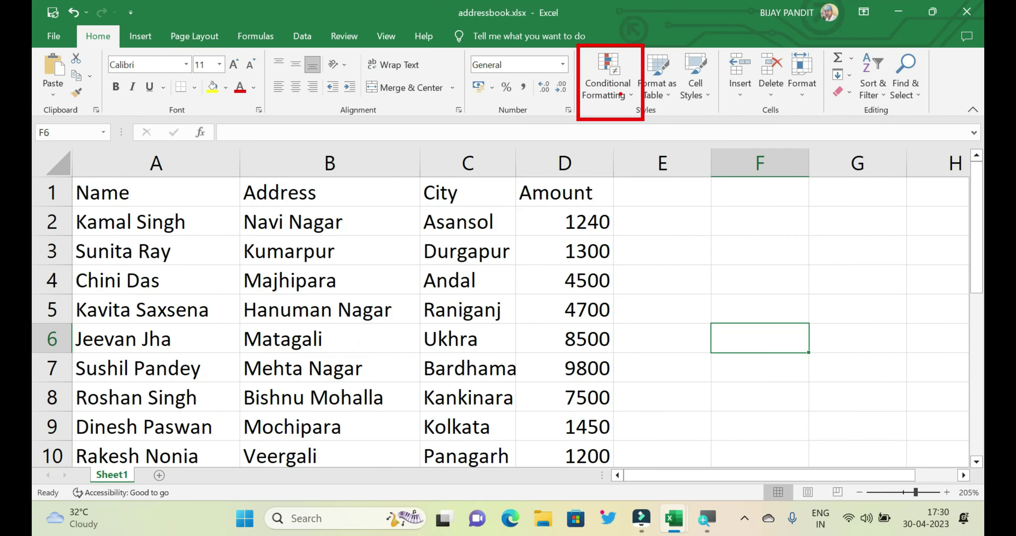
key("Escape")
left_click(624, 99)
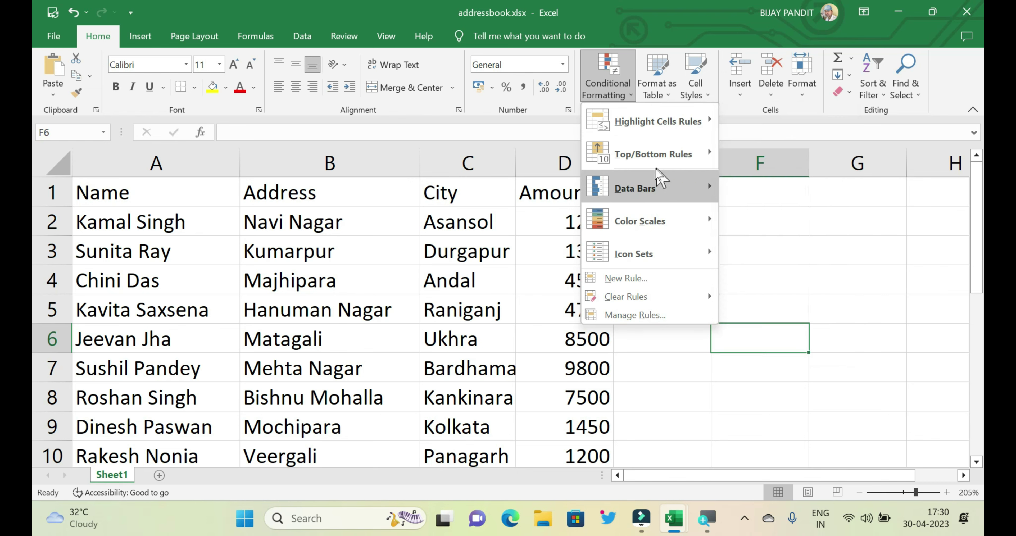
mouse_move(651, 154)
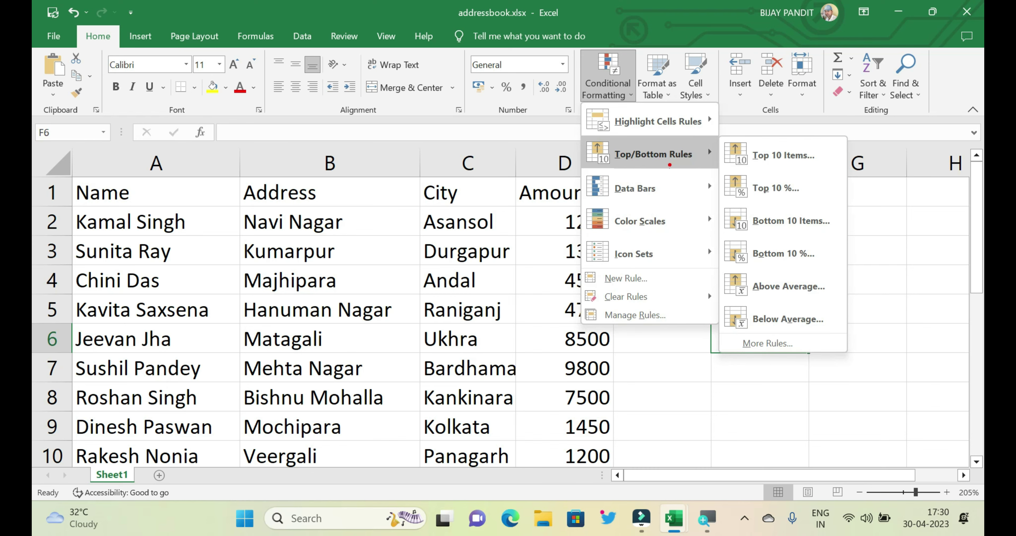
left_click_drag(722, 138, 837, 346)
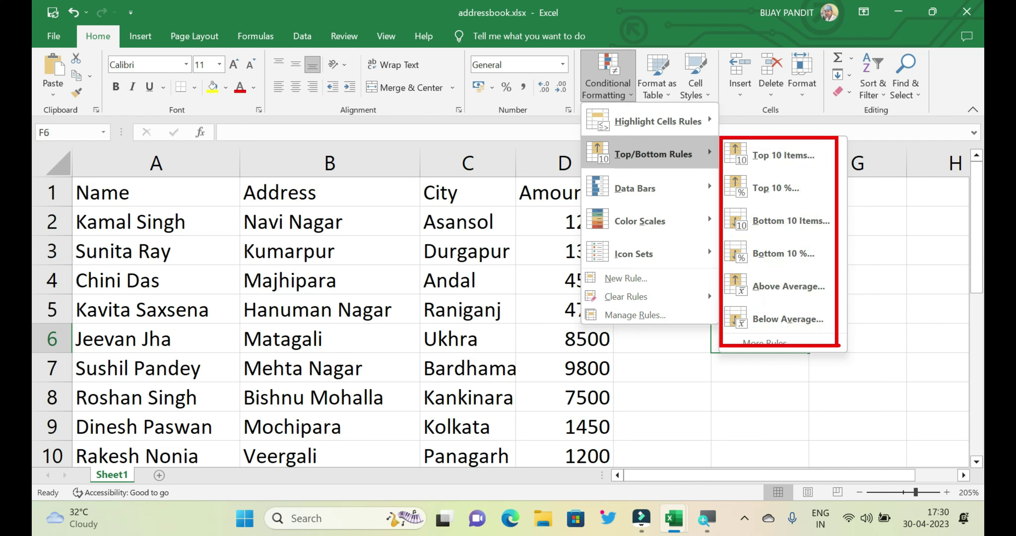
left_click_drag(728, 141, 828, 170)
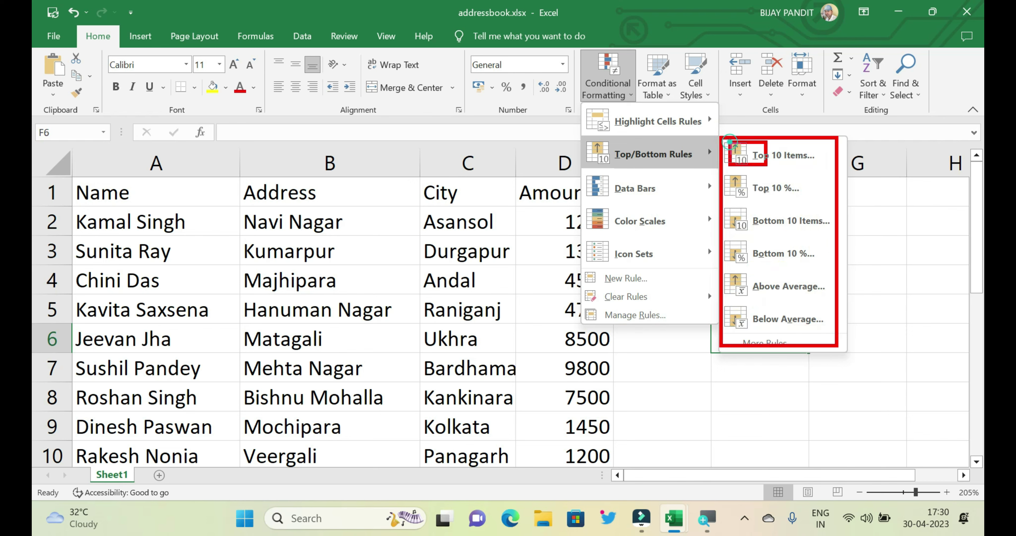
left_click_drag(735, 171, 822, 204)
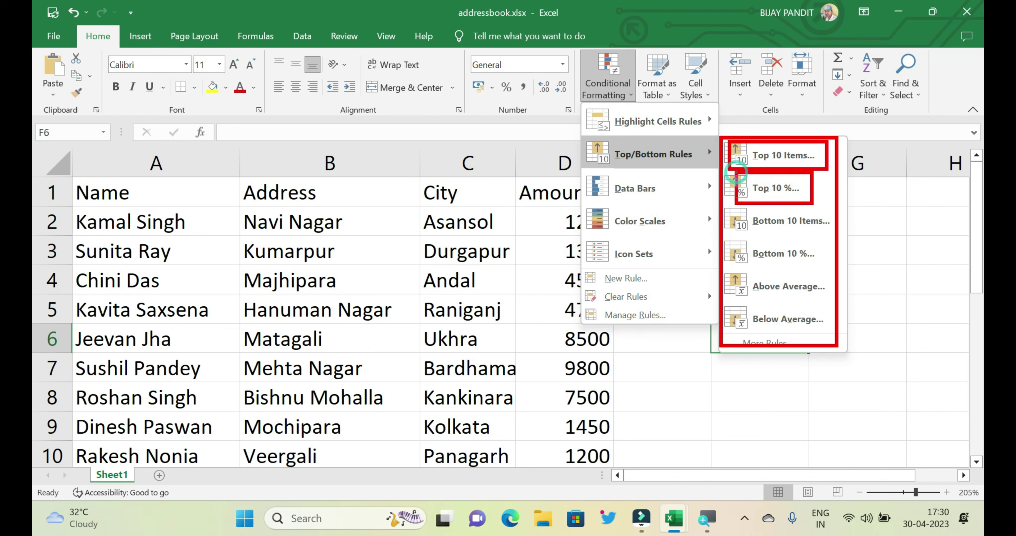
left_click_drag(733, 204, 837, 225)
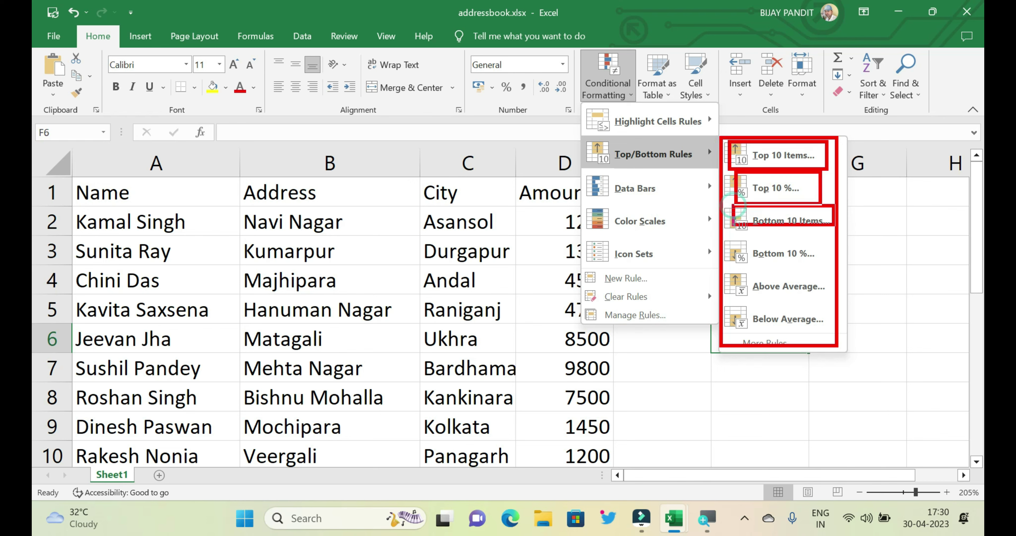
left_click_drag(732, 232, 836, 259)
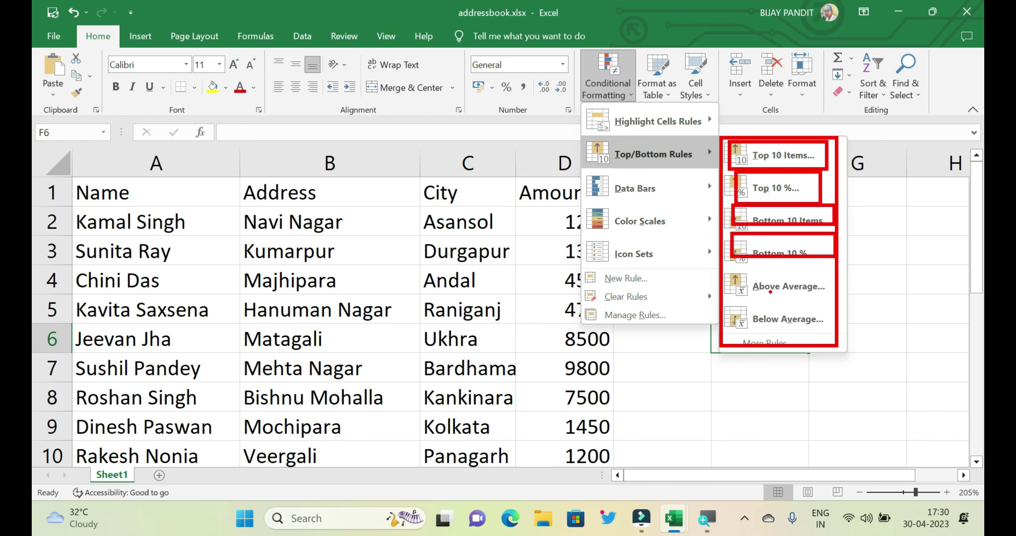
left_click_drag(732, 267, 824, 293)
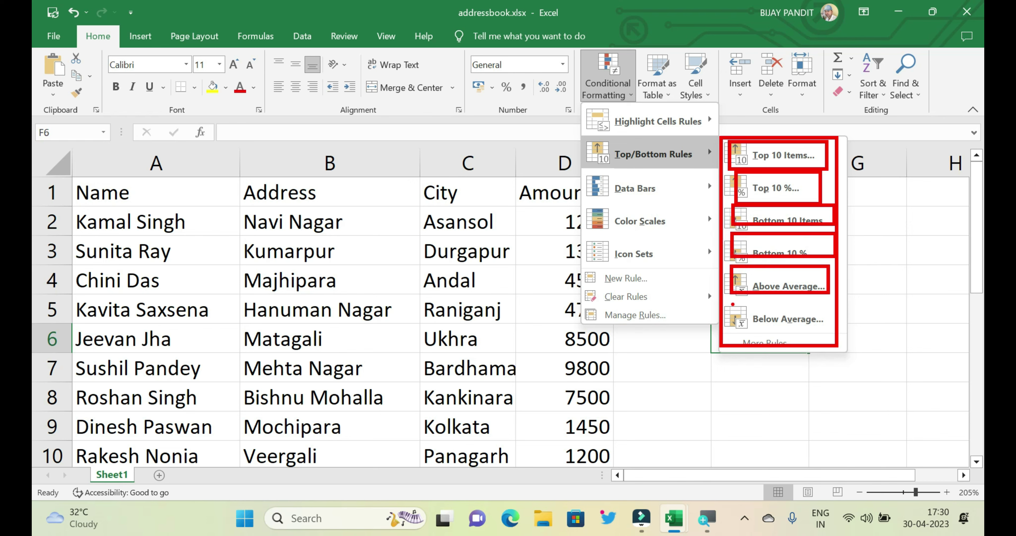
left_click_drag(731, 302, 836, 335)
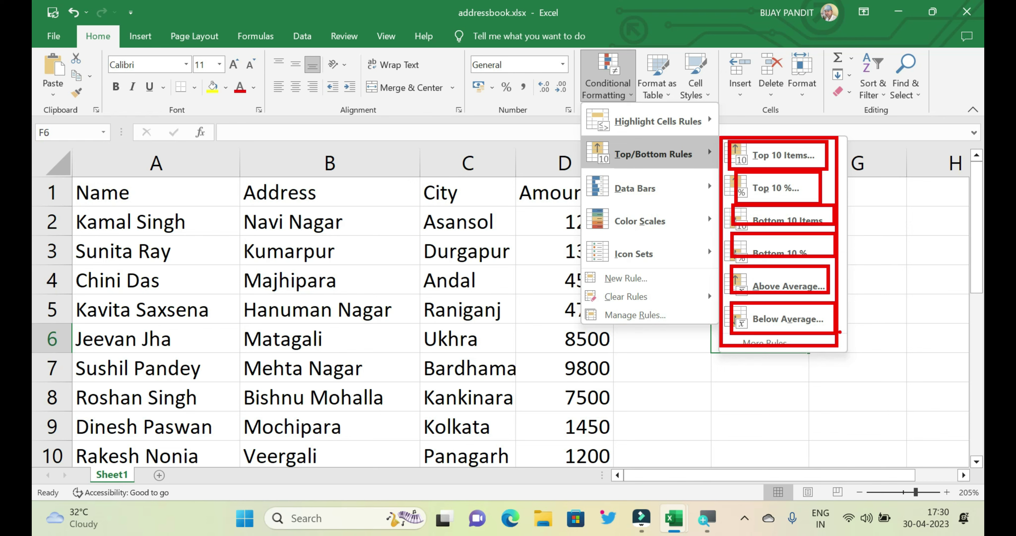
key("Escape")
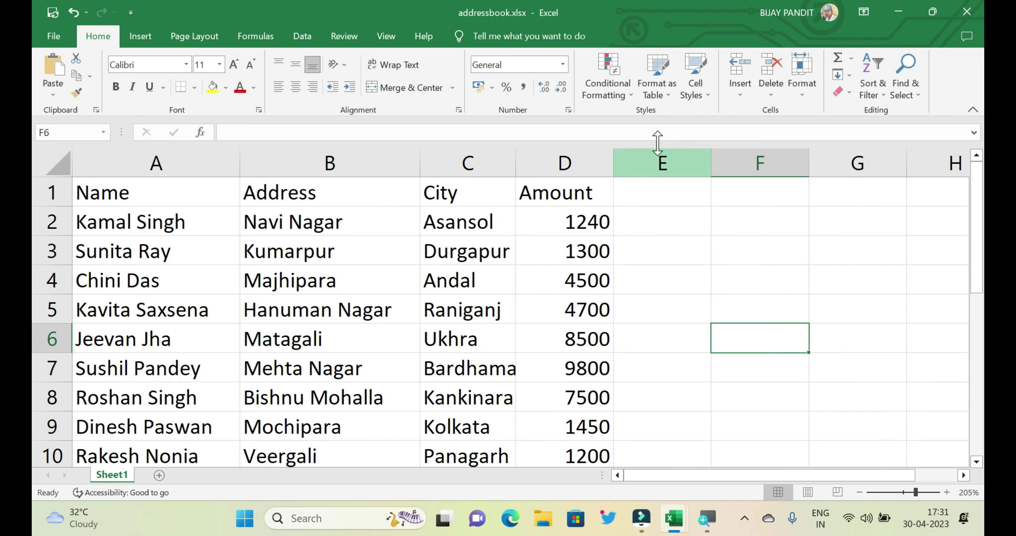
- Bring up the Top/Bottom Rules Top 10 Items dialog and centre it on screen
left_click(600, 92)
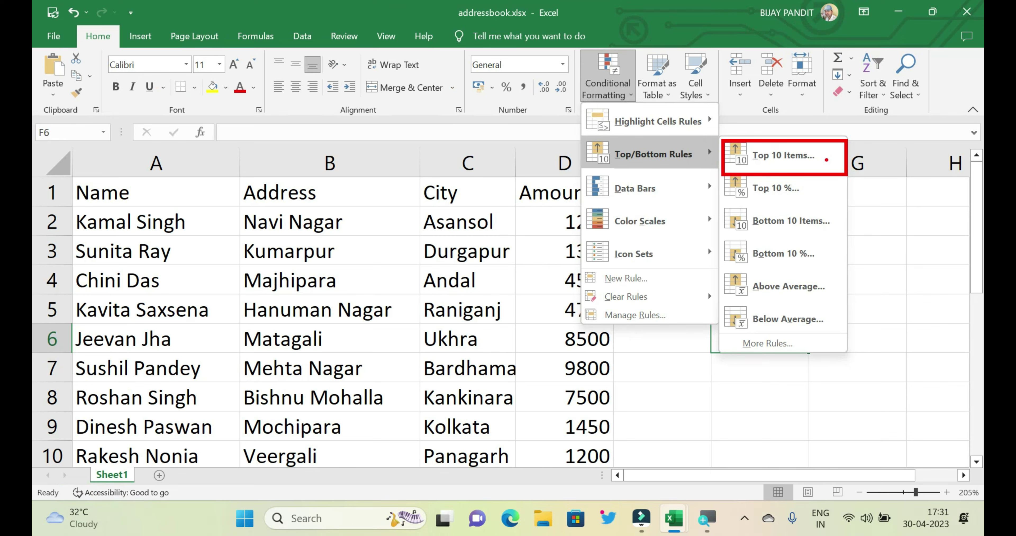
left_click(783, 155)
mouse_move(307, 114)
left_mouse_down()
mouse_move(479, 130)
mouse_move(562, 187)
left_mouse_up()
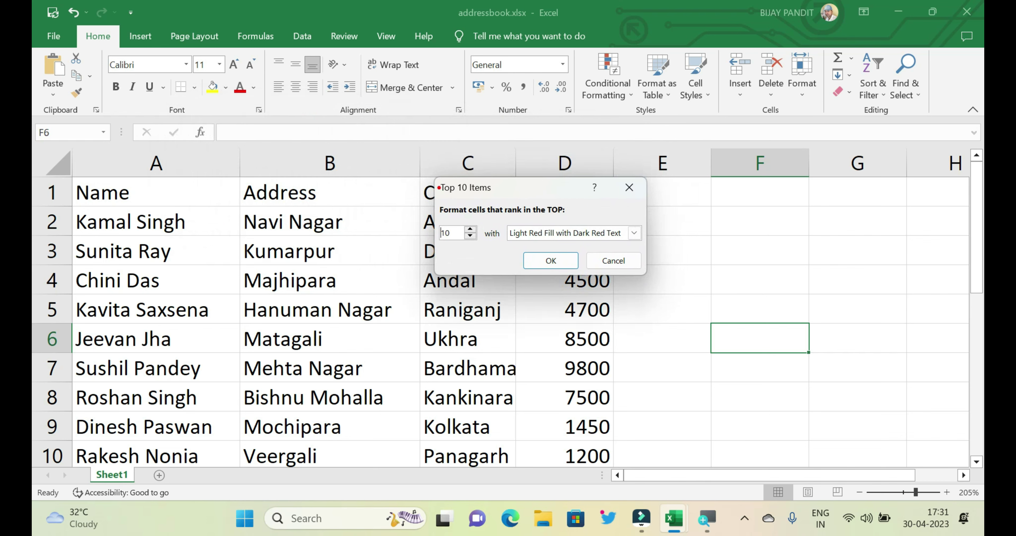
- Point out the Top 10 Items dialog's rank count and format settings
left_click_drag(426, 181, 664, 283)
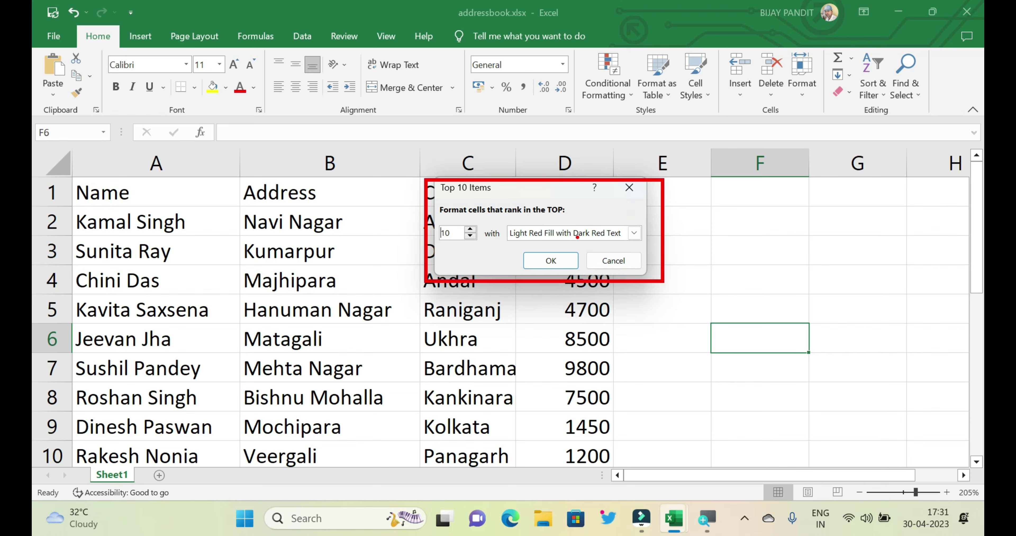
scroll(577, 236, "up", 2)
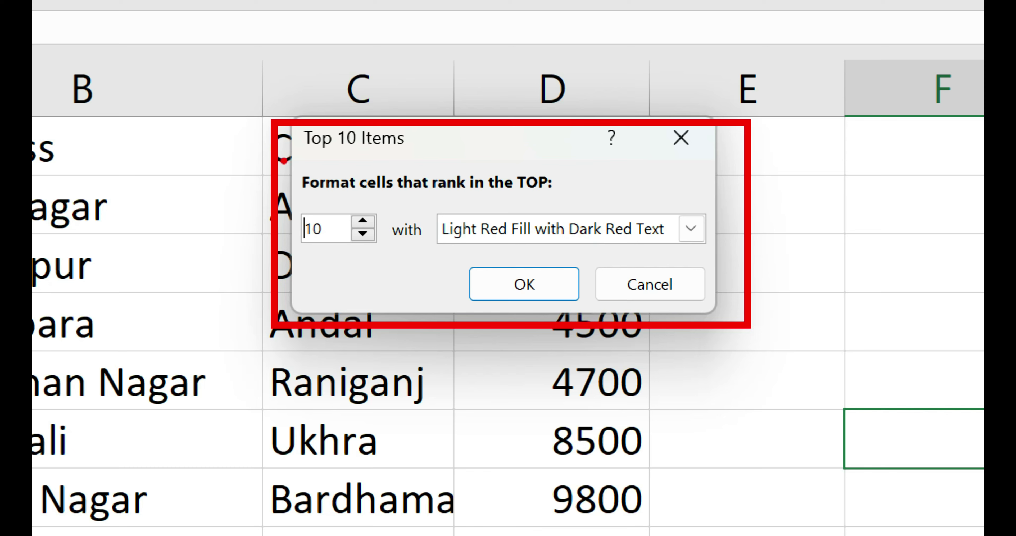
mouse_move(295, 172)
left_mouse_down()
mouse_move(535, 212)
mouse_move(586, 209)
left_mouse_up()
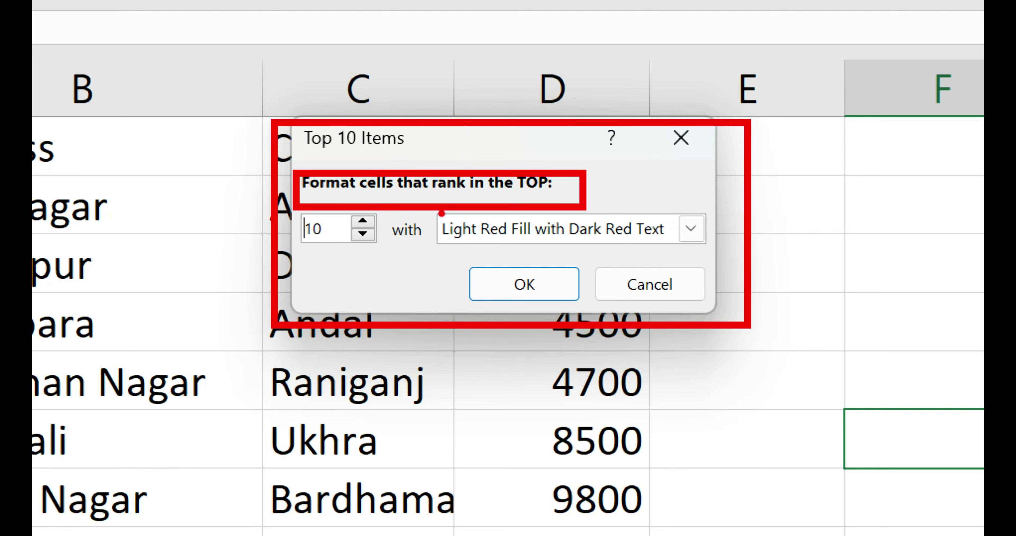
mouse_move(441, 214)
left_mouse_down()
mouse_move(578, 250)
mouse_move(699, 255)
left_mouse_up()
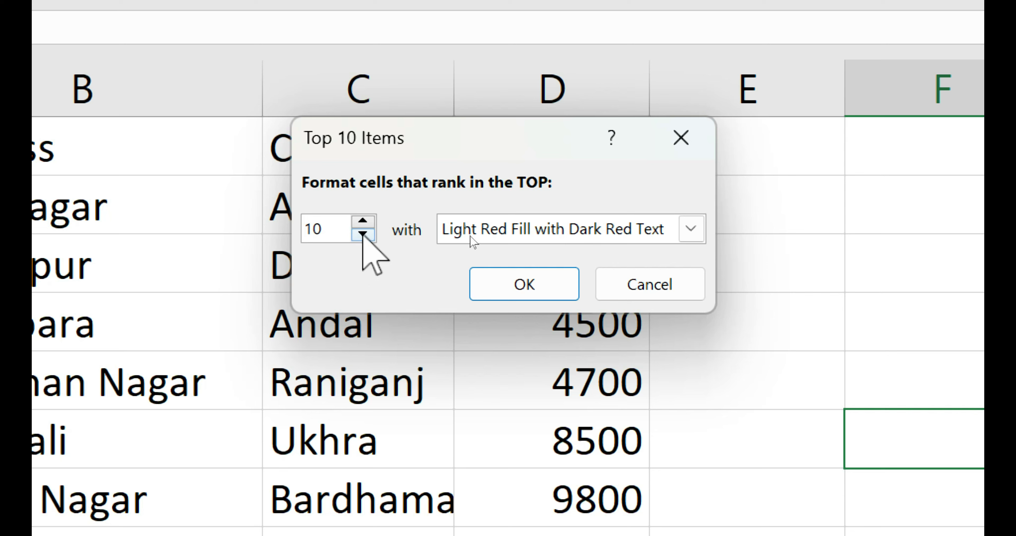
- Step the rank spinner down to 1, back up to 8, then to 7
left_click(362, 234)
left_click(362, 233)
left_click(363, 233)
left_click(363, 234)
left_click(363, 233)
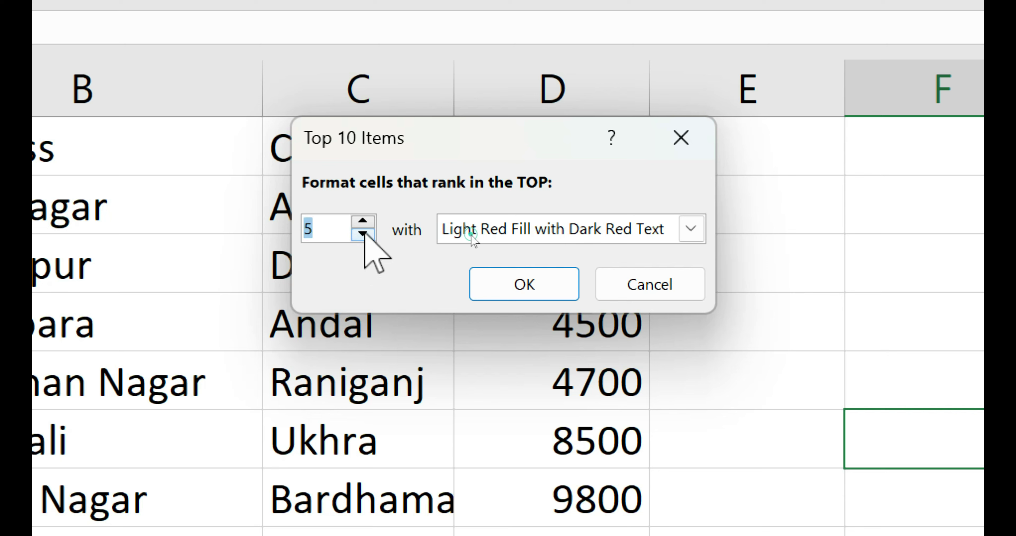
left_click(364, 234)
left_click(363, 234)
left_click(363, 234)
left_click(364, 234)
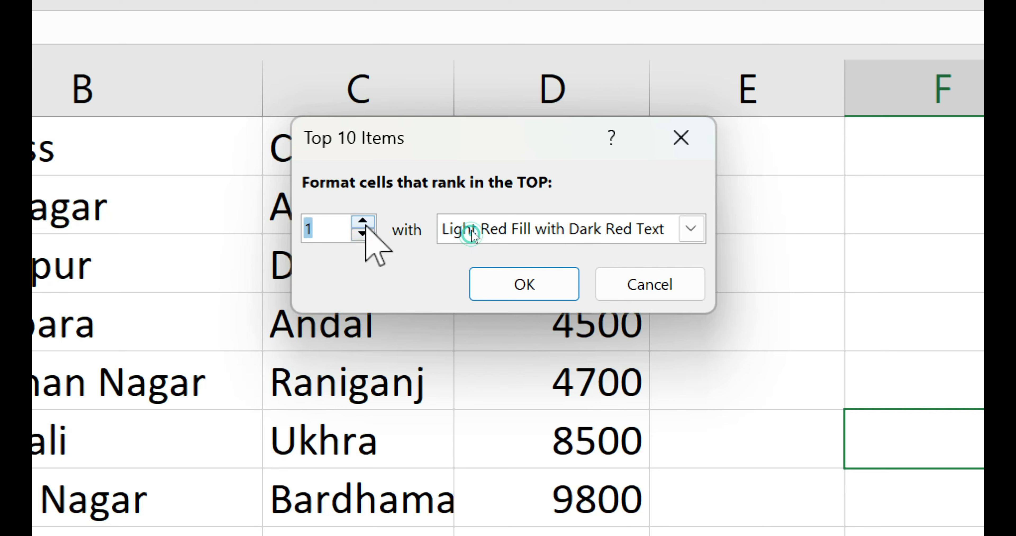
left_click(366, 221)
double_click(367, 224)
double_click(367, 223)
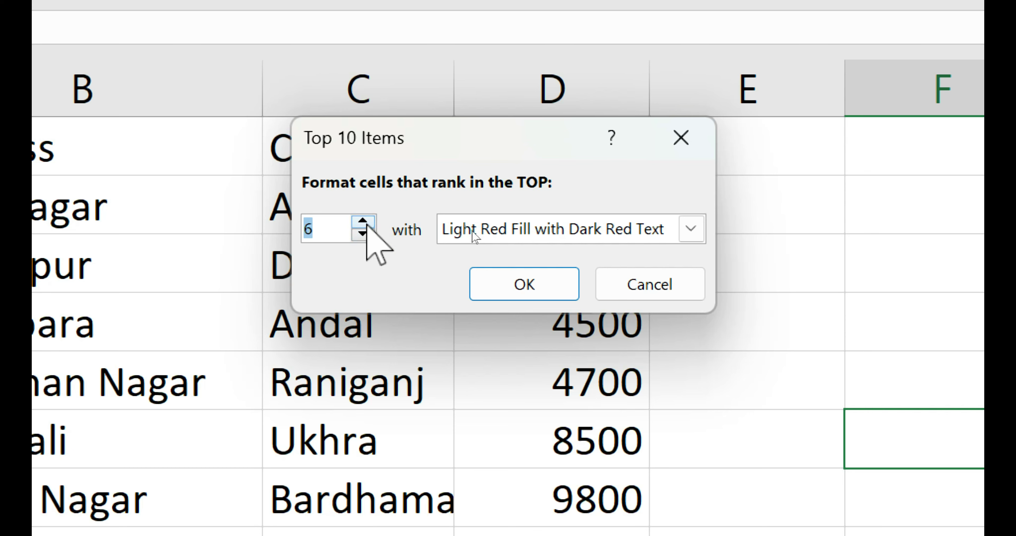
double_click(367, 224)
left_click(362, 234)
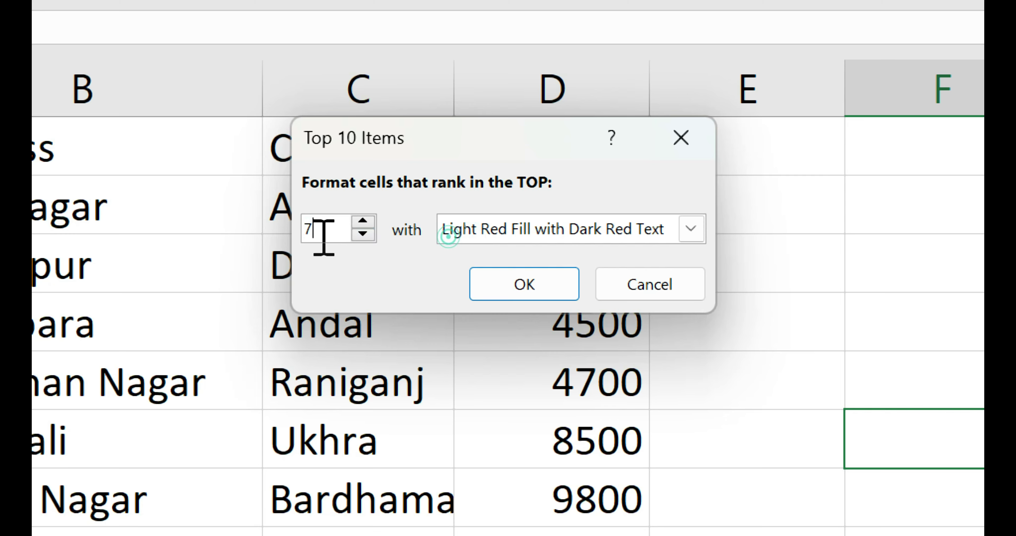
- Replace the rank count with 3 and confirm the rule
key("BackSpace")
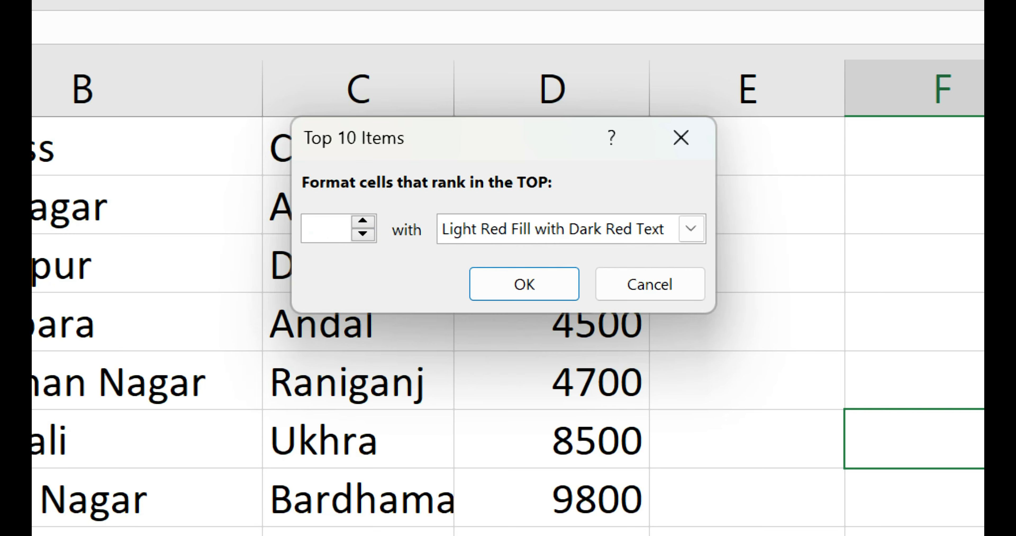
type("3")
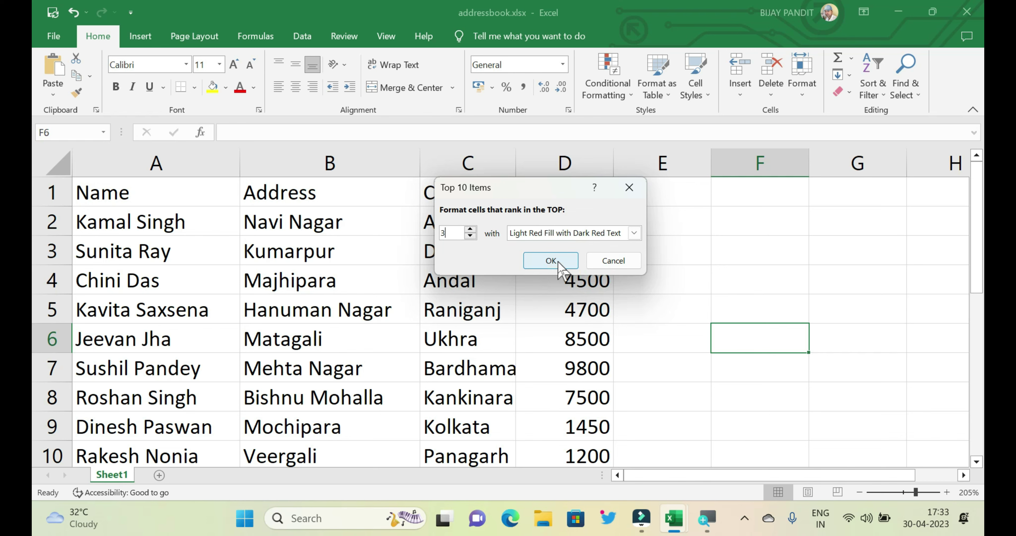
left_click(559, 262)
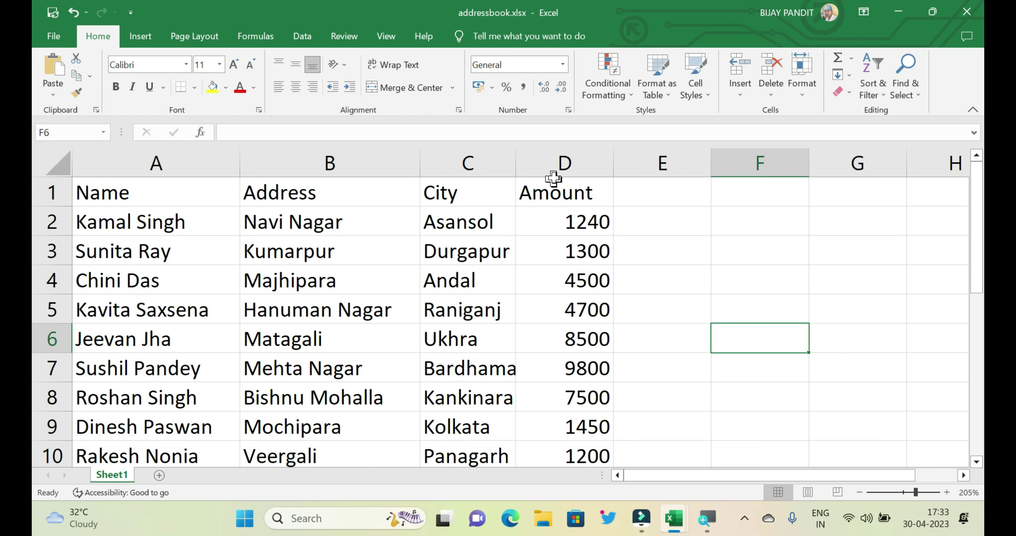
- Select the Amount values and apply a Top 3 Items rule with Light Red Fill with Dark Red Text
mouse_move(585, 219)
left_mouse_down()
mouse_move(583, 374)
mouse_move(597, 408)
left_mouse_up()
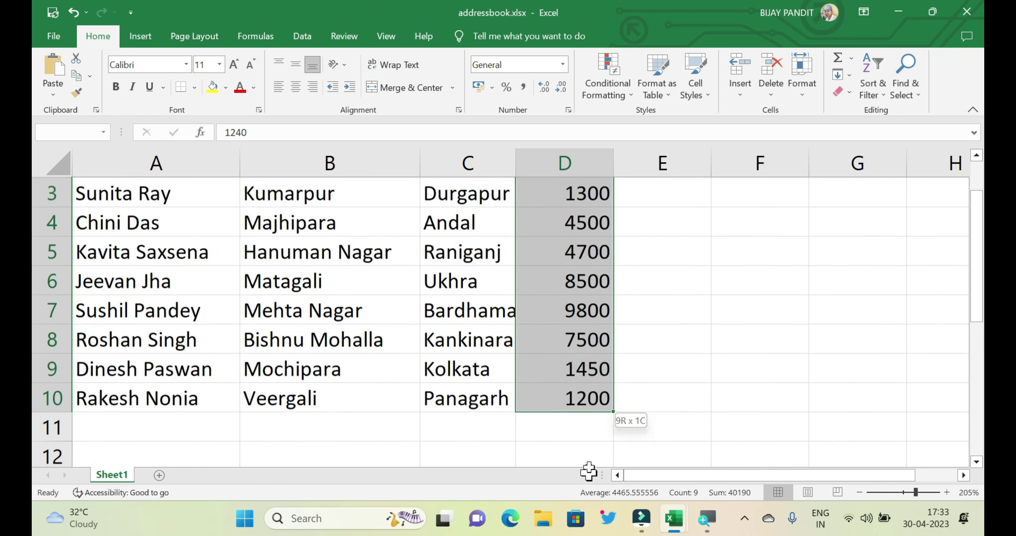
scroll(602, 394, "up", 1)
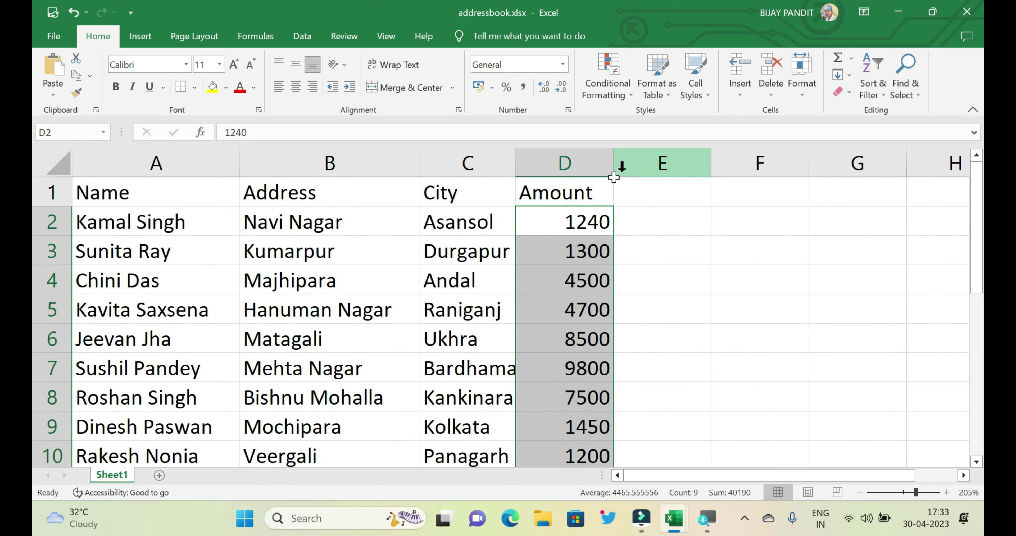
left_click(623, 93)
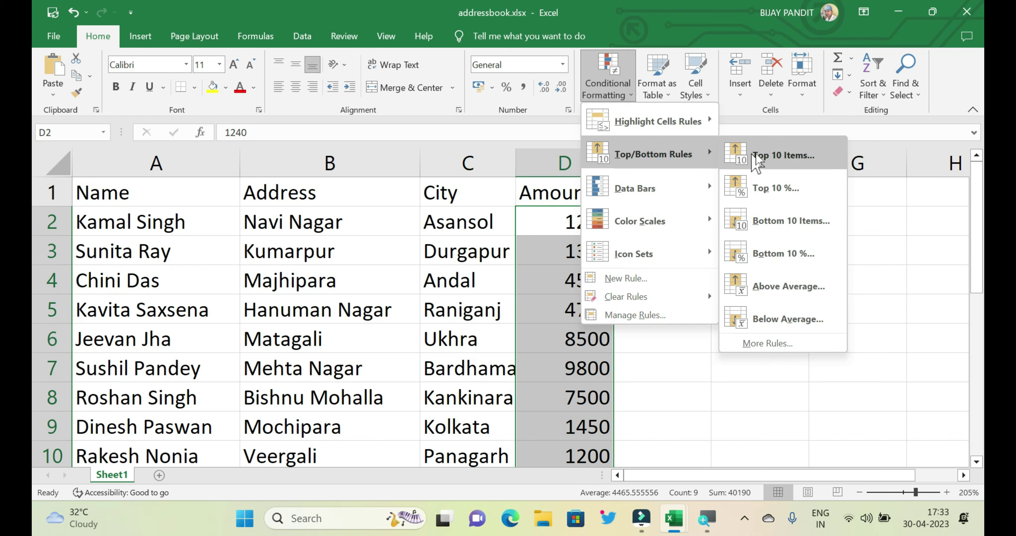
key("Escape")
left_click(768, 157)
left_click_drag(528, 194, 384, 189)
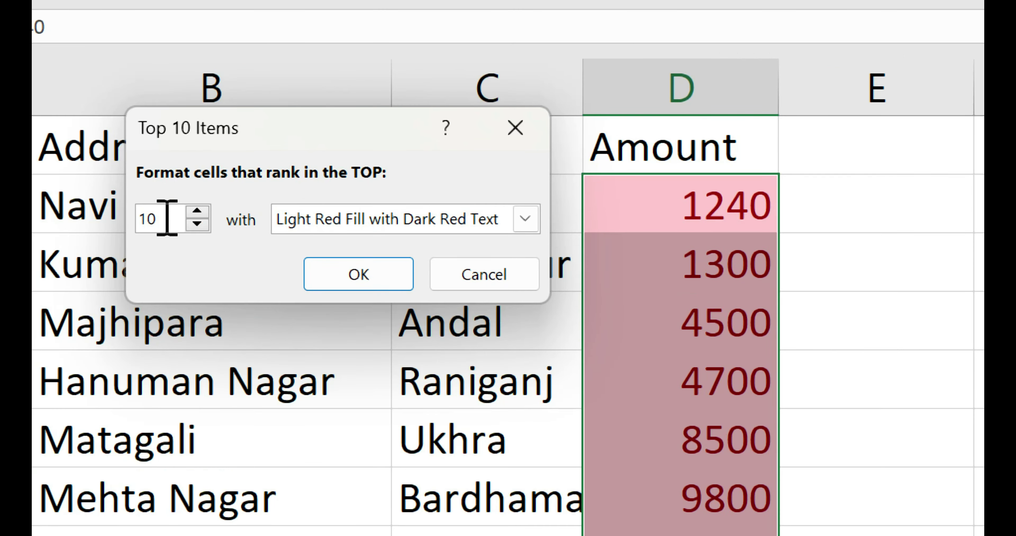
key("BackSpace")
key("BackSpace")
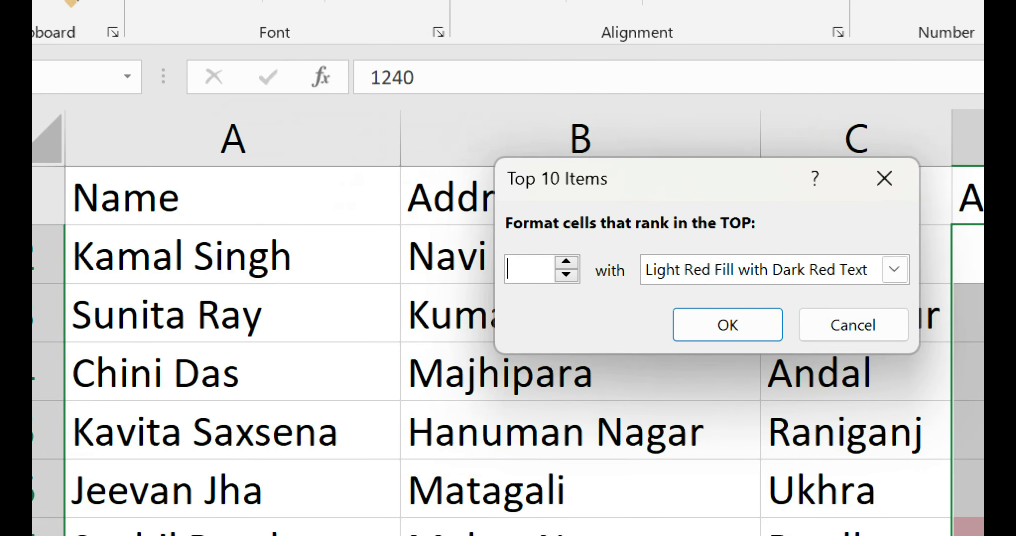
type("3")
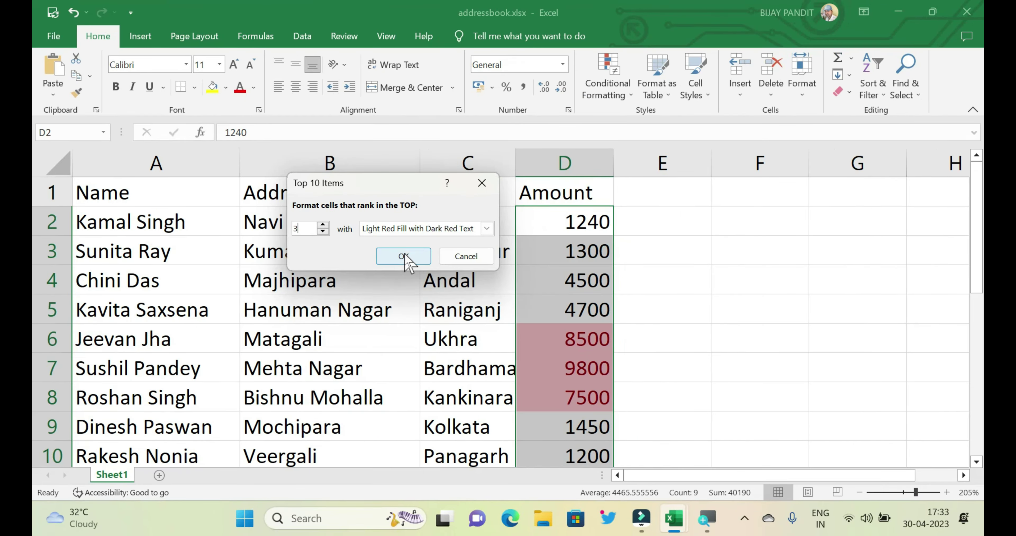
left_click(403, 259)
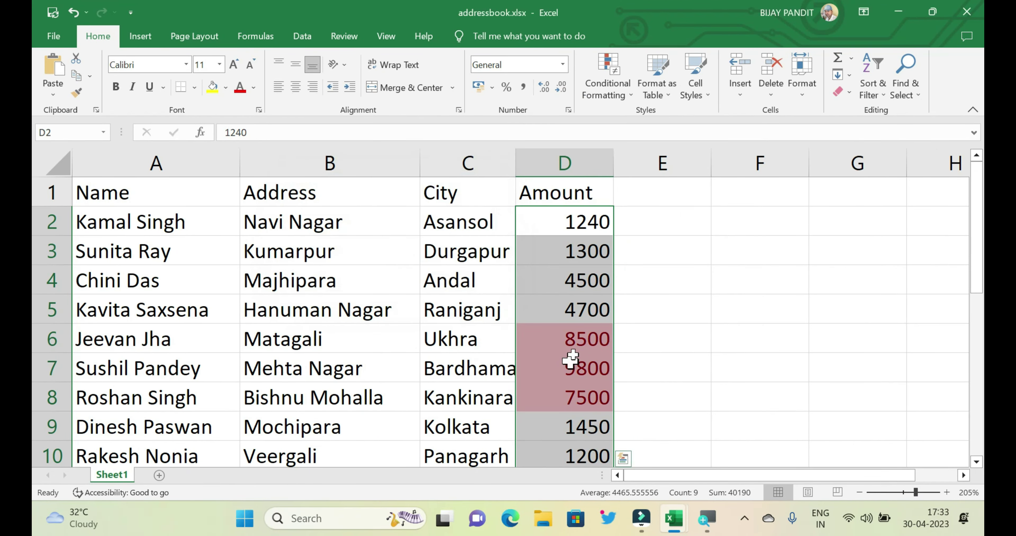
left_click(600, 359)
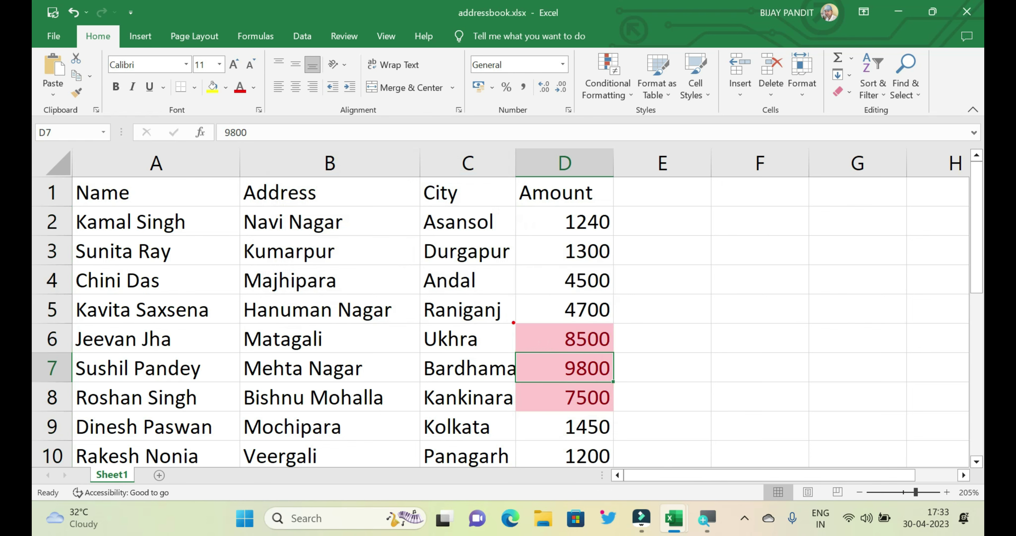
mouse_move(513, 323)
left_mouse_down()
mouse_move(608, 385)
mouse_move(618, 415)
left_mouse_up()
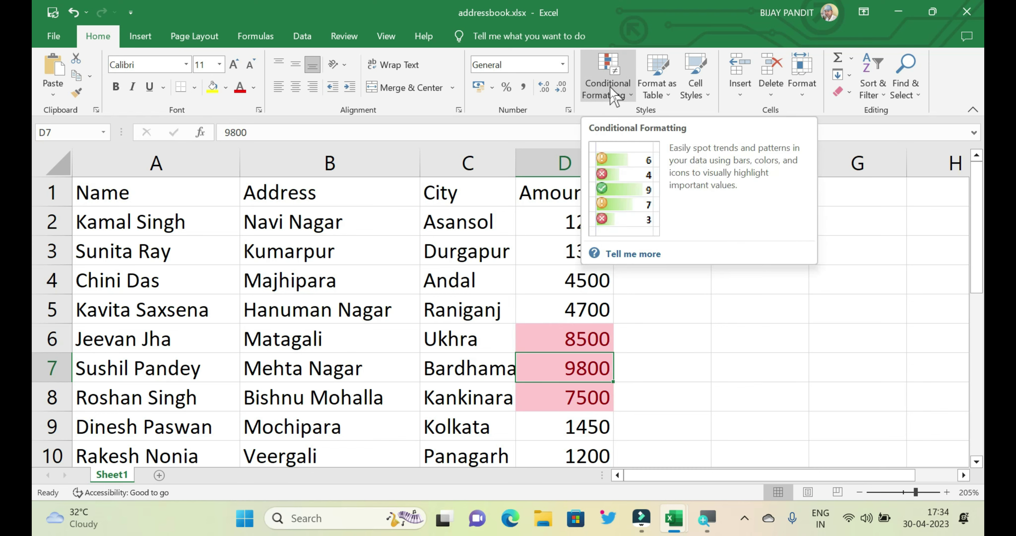
left_click(611, 90)
mouse_move(651, 154)
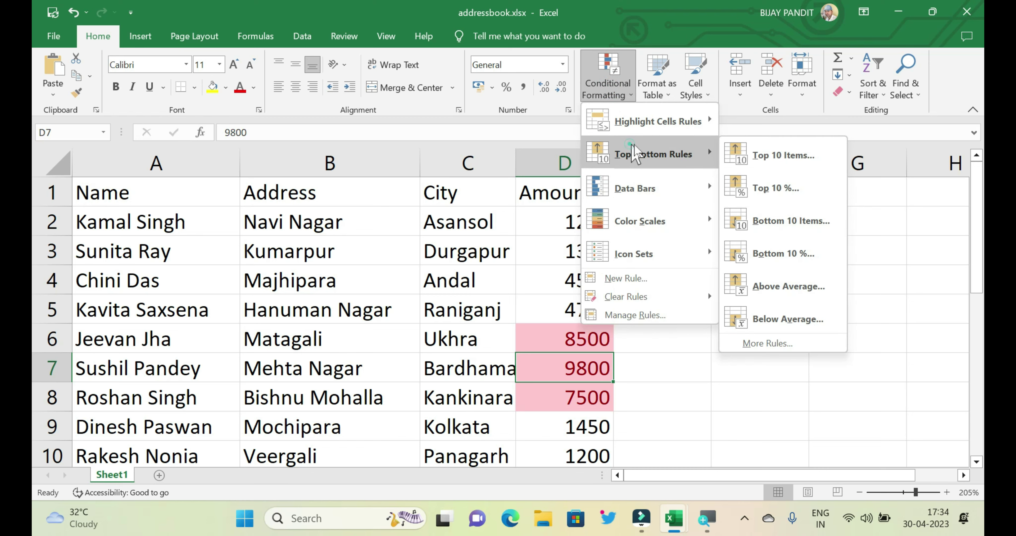
left_click(773, 155)
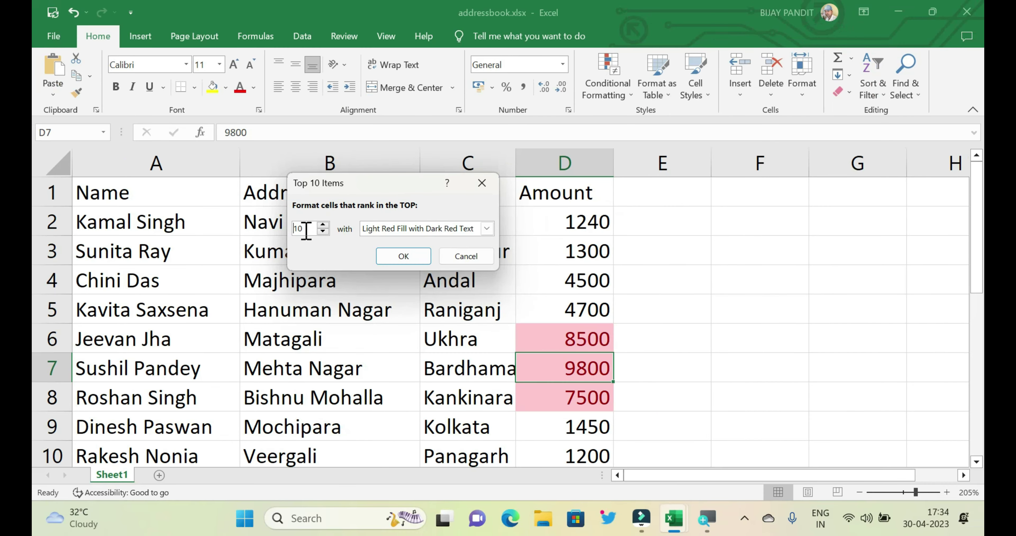
left_click(486, 229)
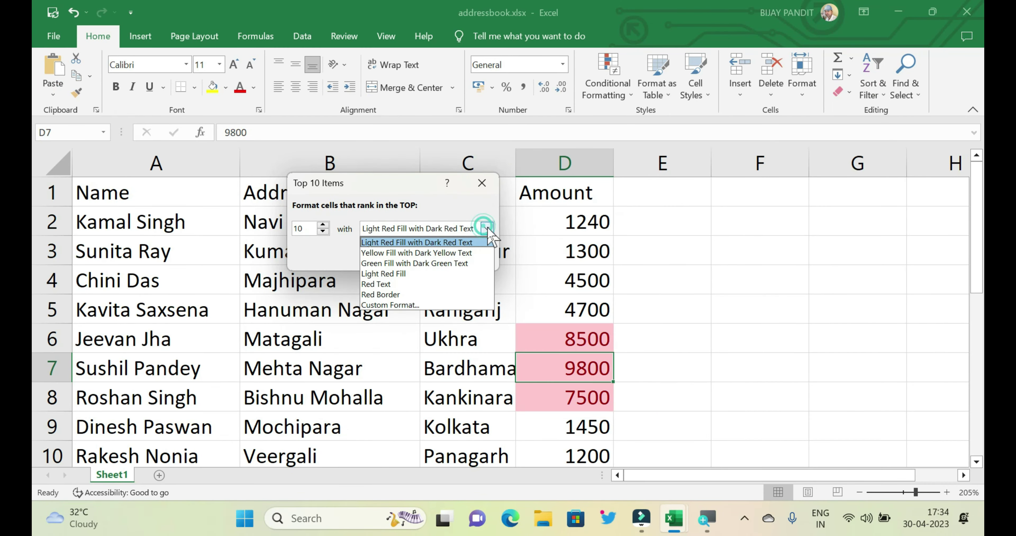
left_click(403, 253)
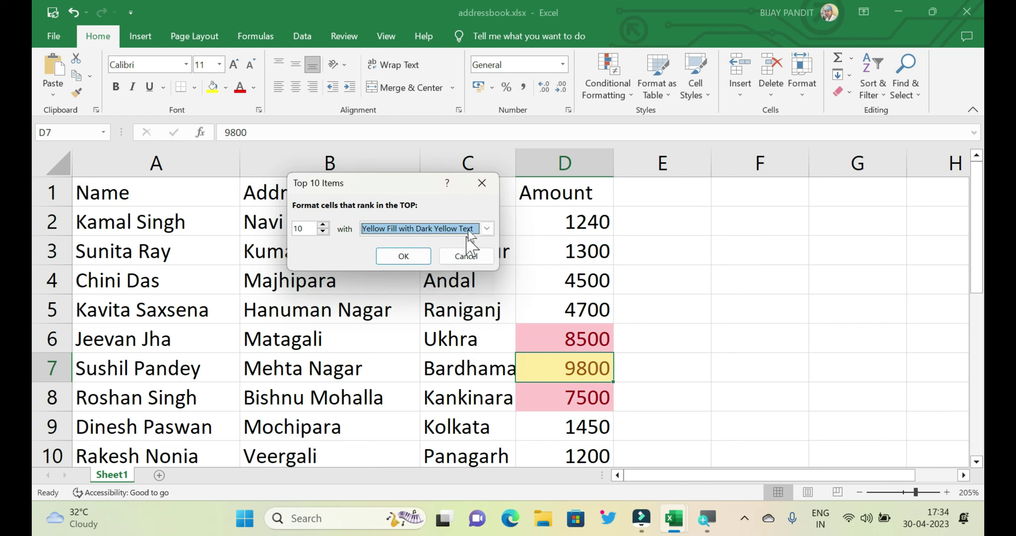
left_click(487, 229)
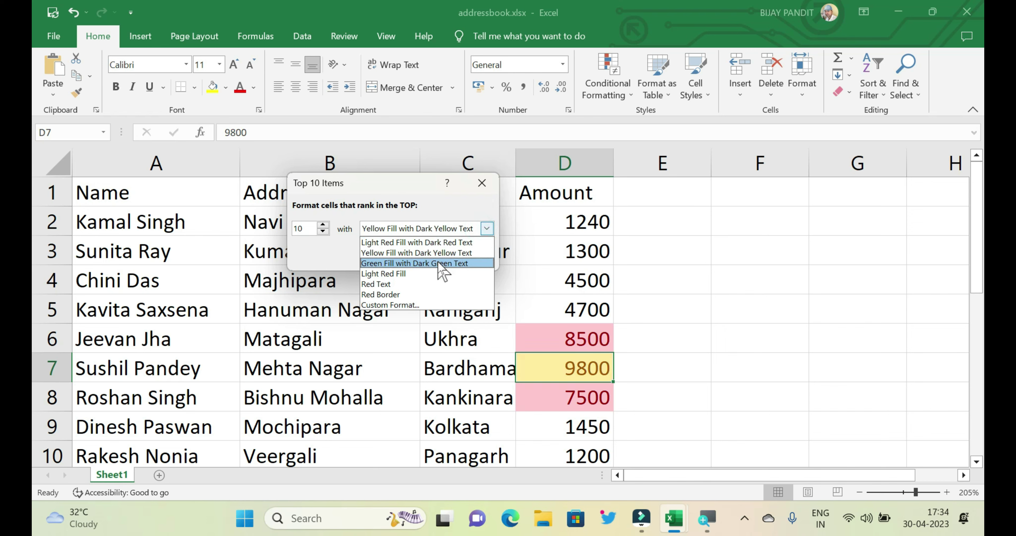
left_click(454, 264)
left_click(486, 230)
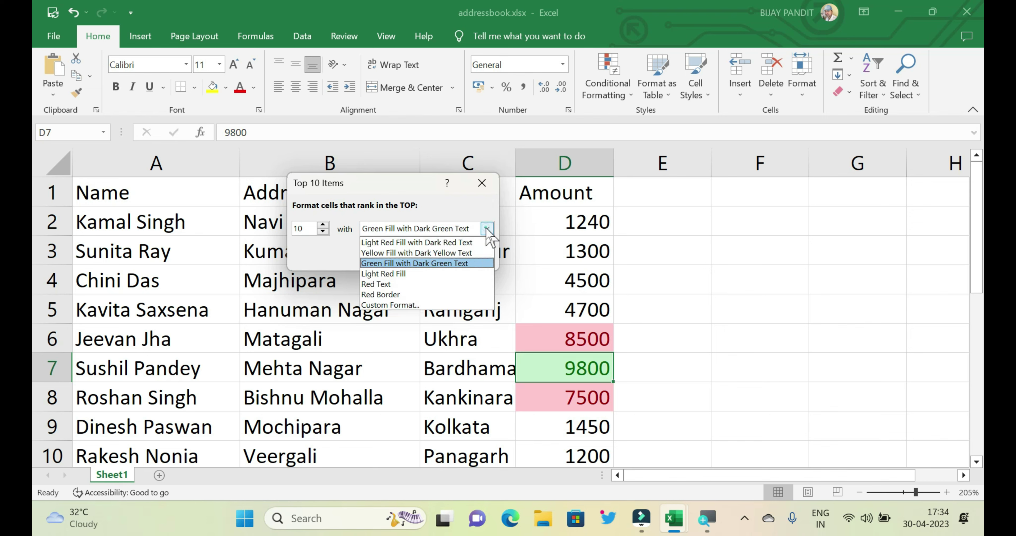
left_click(482, 183)
left_click(463, 253)
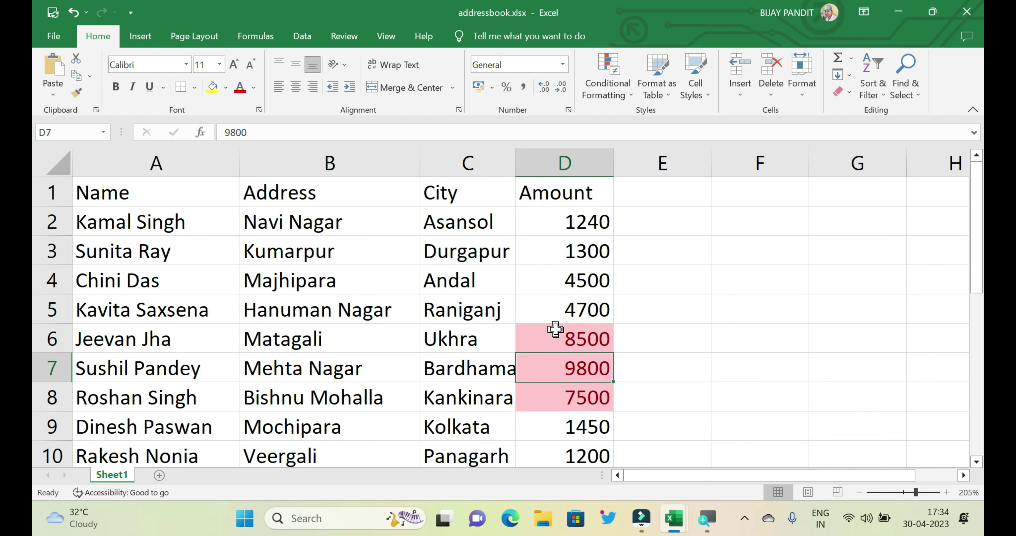
left_click_drag(556, 333, 567, 373)
left_click_drag(583, 210, 588, 450)
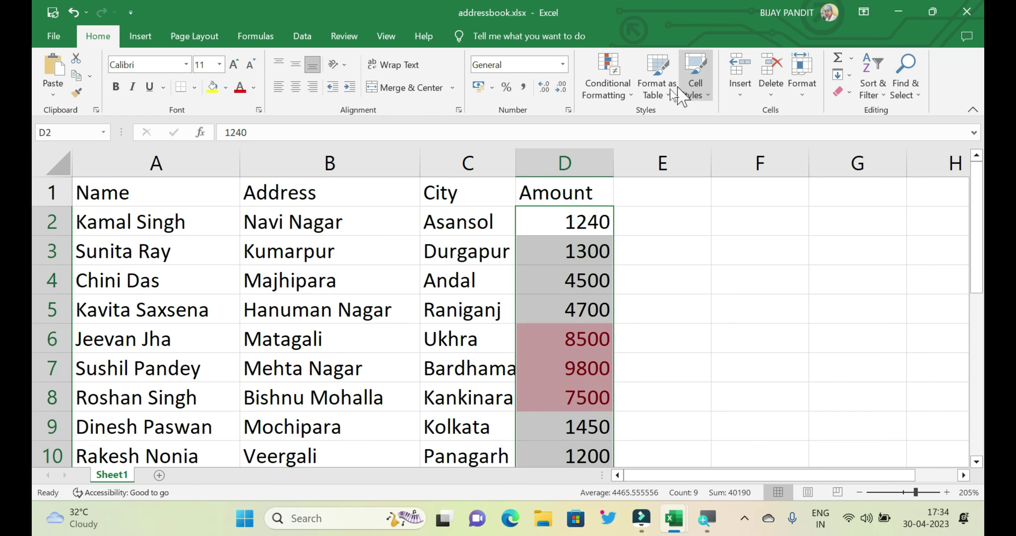
left_click(607, 91)
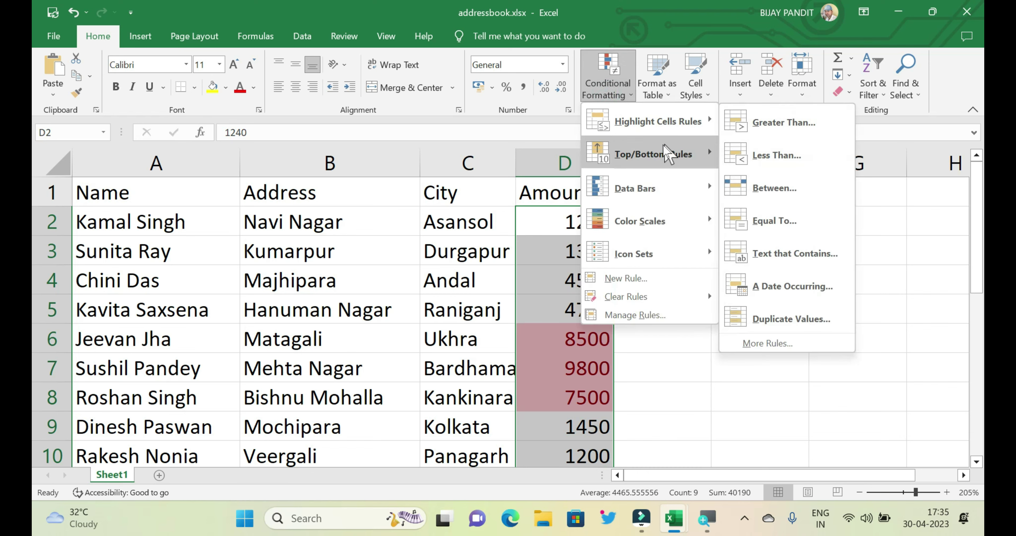
left_click(659, 154)
left_click(800, 158)
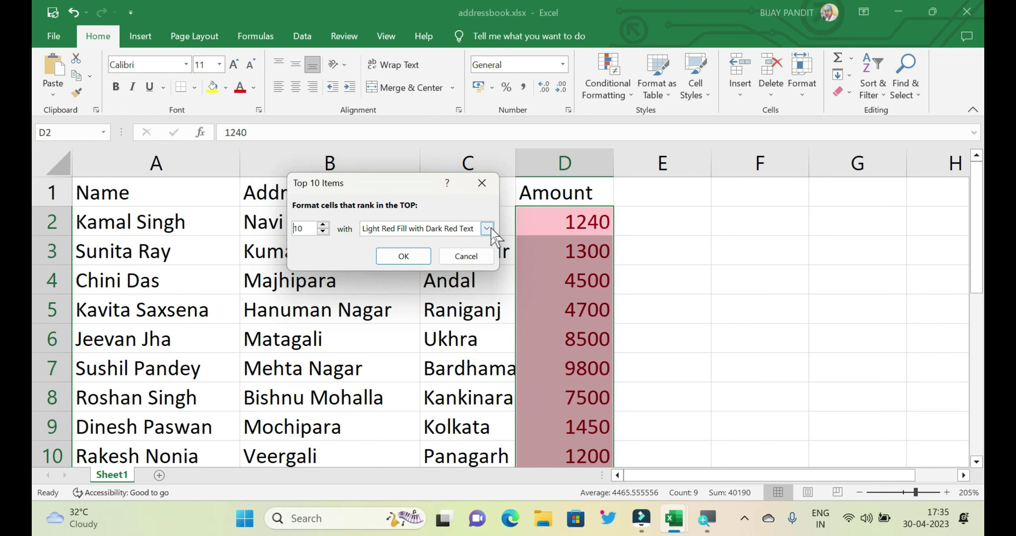
left_click(460, 257)
left_click(620, 94)
mouse_move(653, 154)
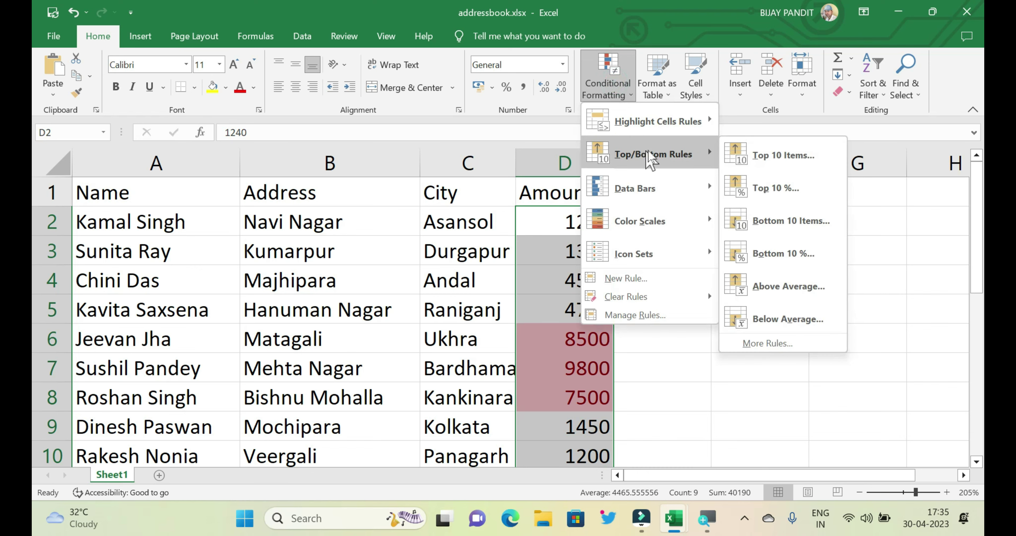
left_click(795, 154)
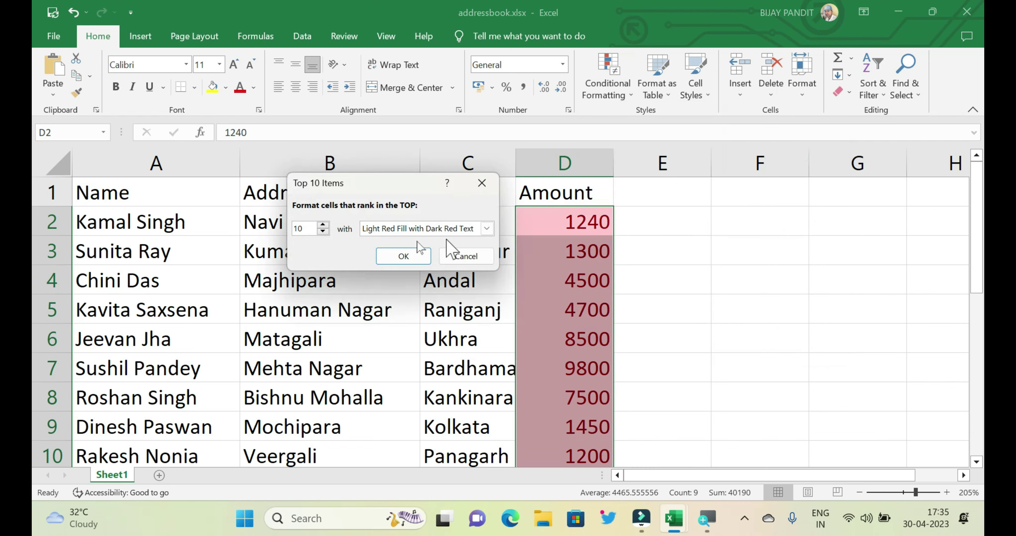
left_click_drag(316, 228, 290, 233)
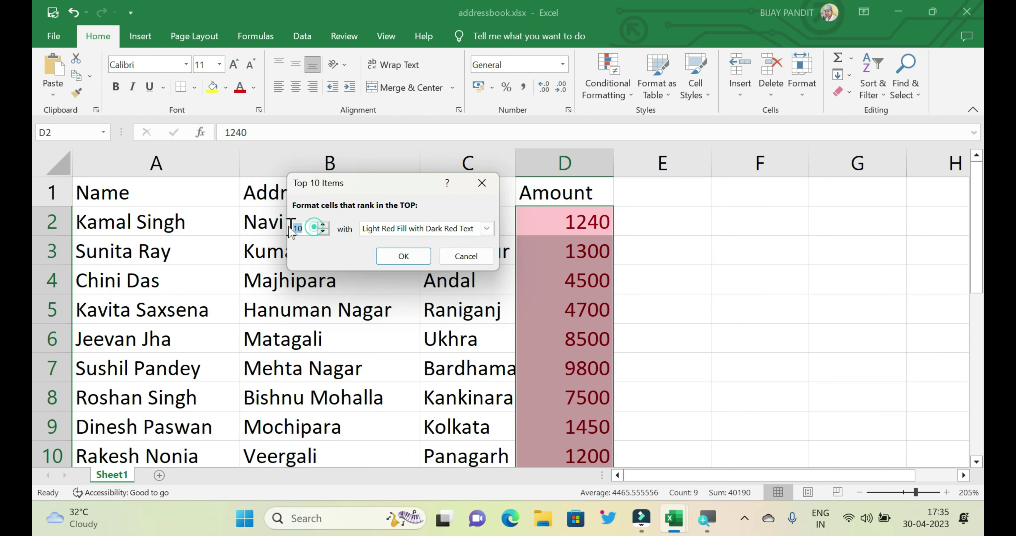
type("3")
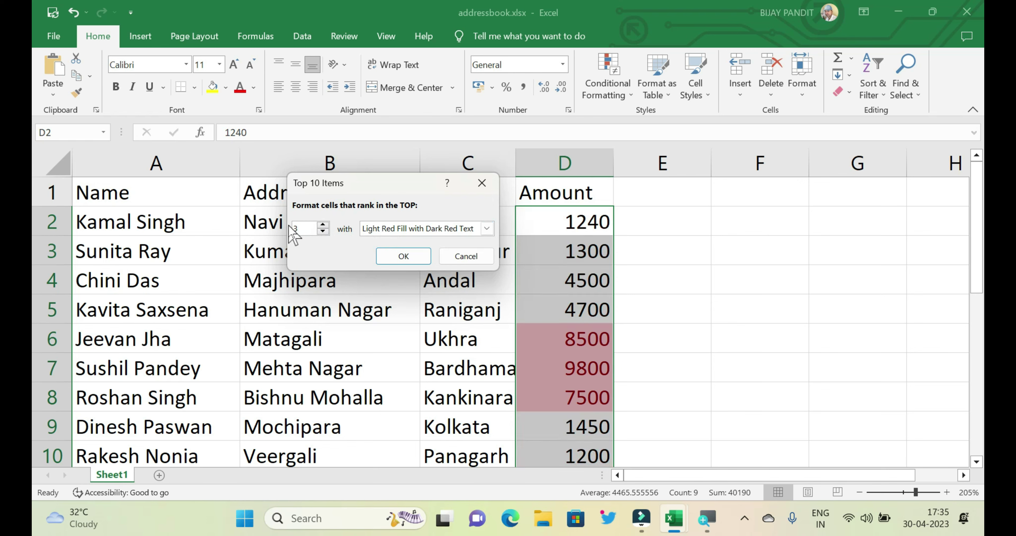
left_click_drag(515, 319, 591, 383)
key("BackSpace")
type("1")
left_click(410, 260)
left_click_drag(576, 333, 578, 399)
- Apply a Top 1 Items rule with Yellow Fill with Dark Yellow Text to D6:D8, marking 9800
left_click(621, 94)
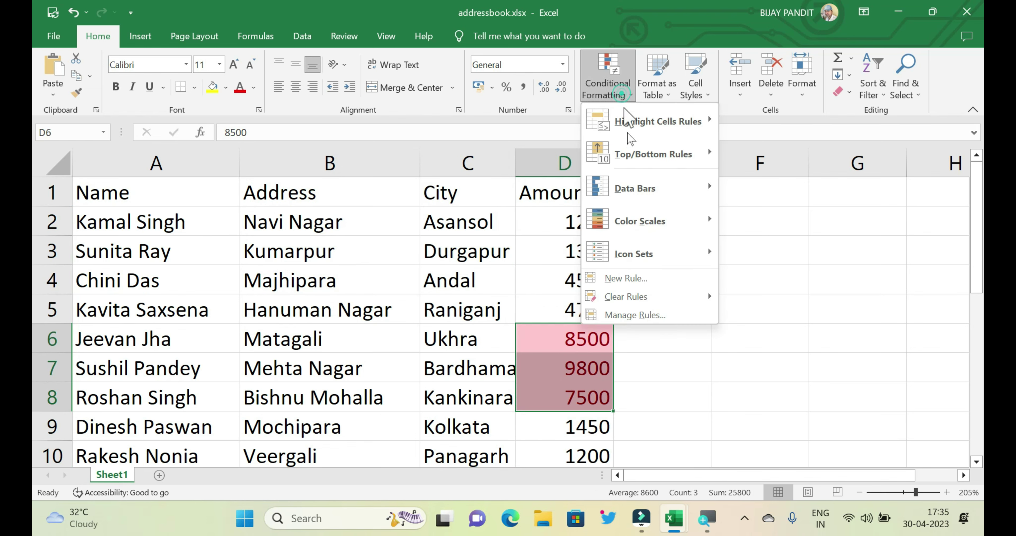
mouse_move(653, 154)
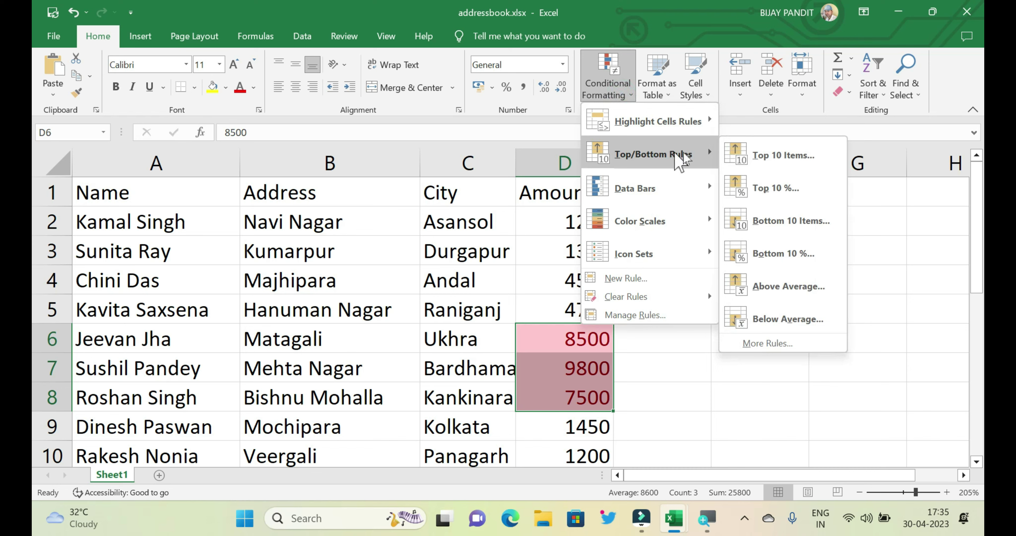
left_click(795, 155)
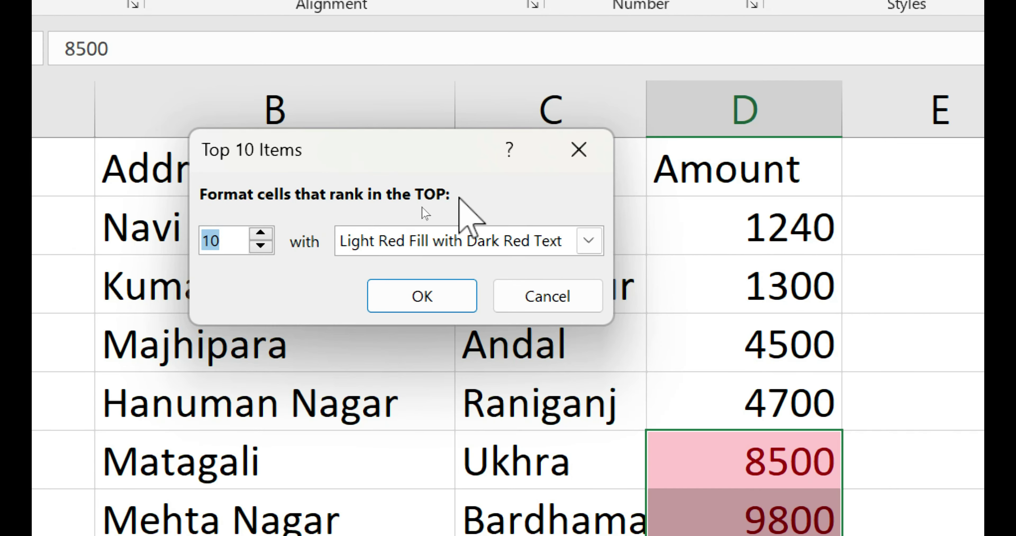
type("1")
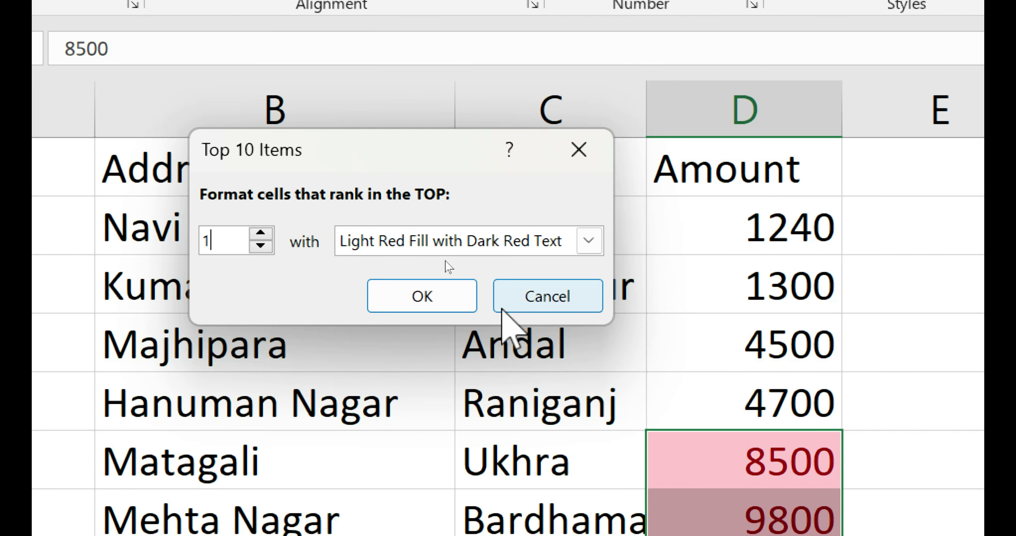
left_click(525, 248)
left_click(443, 287)
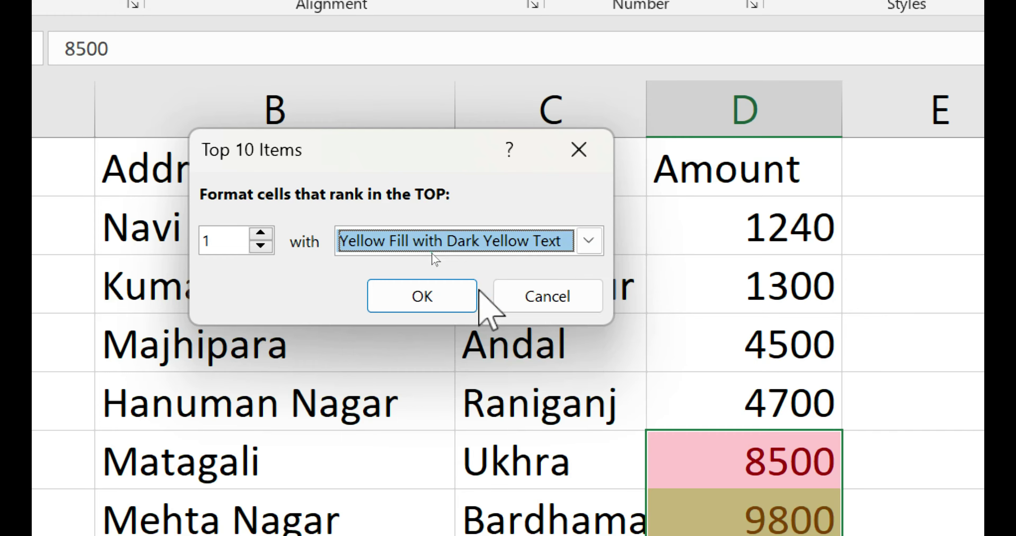
left_click(421, 302)
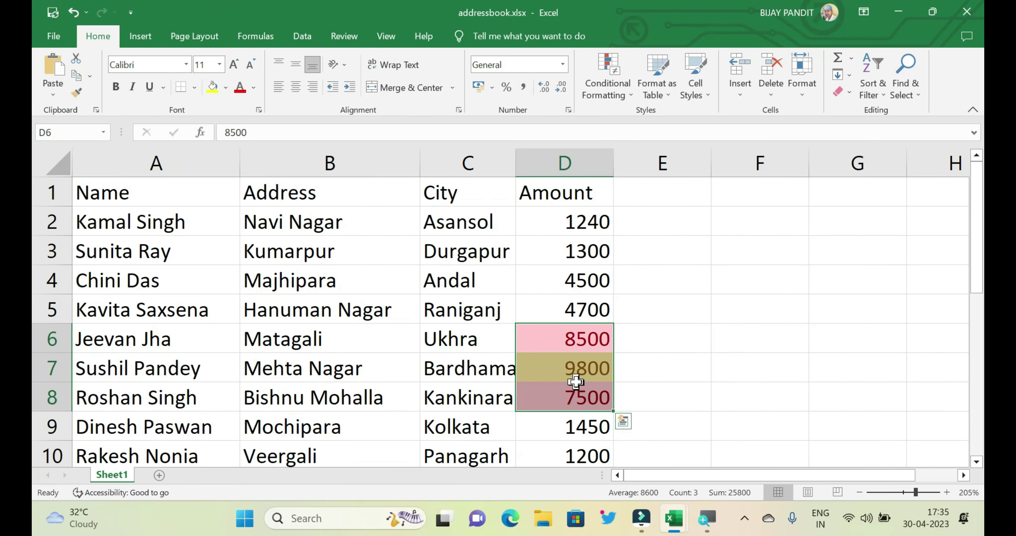
left_click(576, 375)
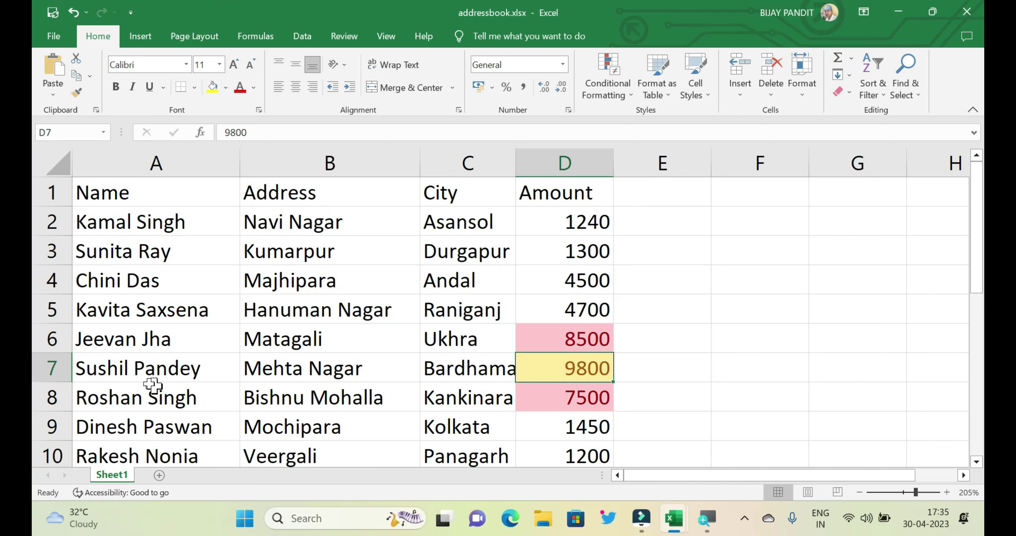
left_click(135, 377)
- Select row 7's record, the 9800 cell, then the City values in column C
mouse_move(135, 377)
left_mouse_down()
mouse_move(526, 364)
mouse_move(608, 378)
left_mouse_up()
left_click(608, 378)
mouse_move(468, 228)
left_mouse_down()
mouse_move(466, 434)
mouse_move(488, 407)
left_mouse_up()
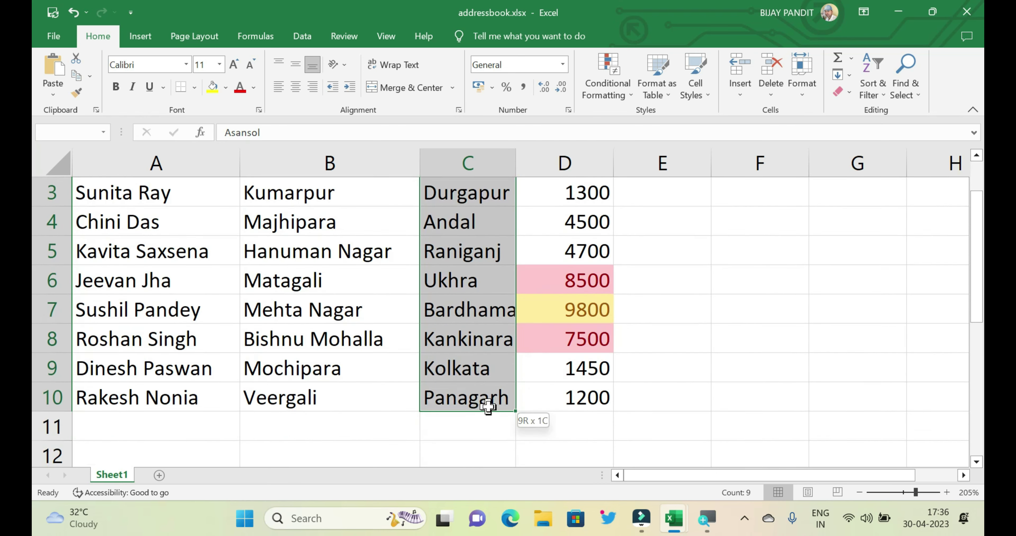
- Apply a Top 3 Items rule with Light Red Fill with Dark Red Text
scroll(473, 355, "up", 1)
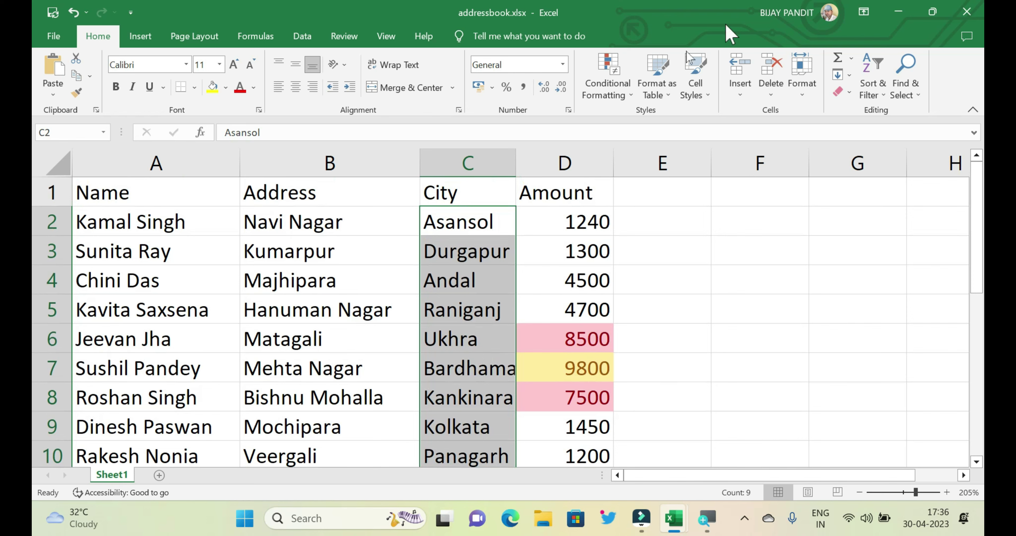
left_click(630, 91)
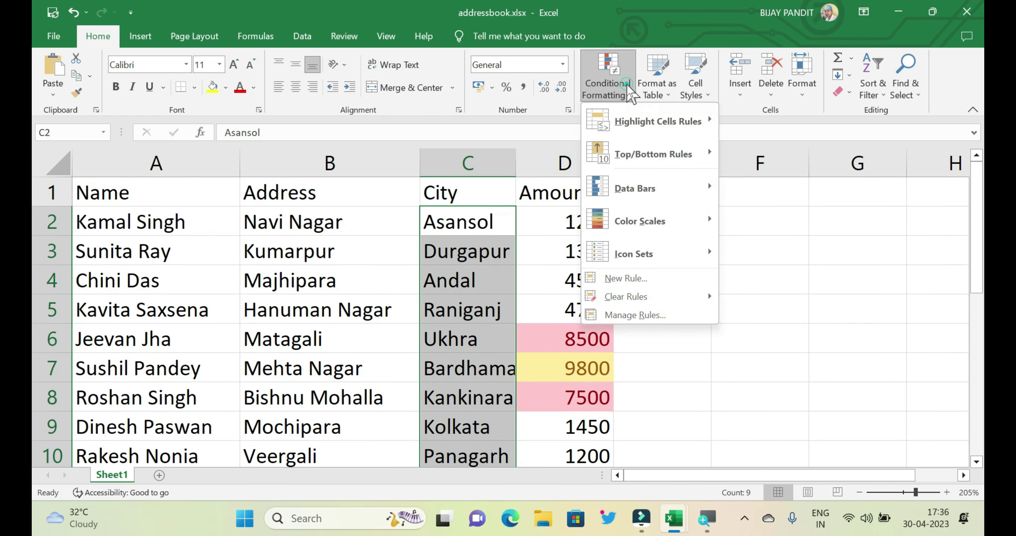
left_click(652, 154)
left_click(760, 155)
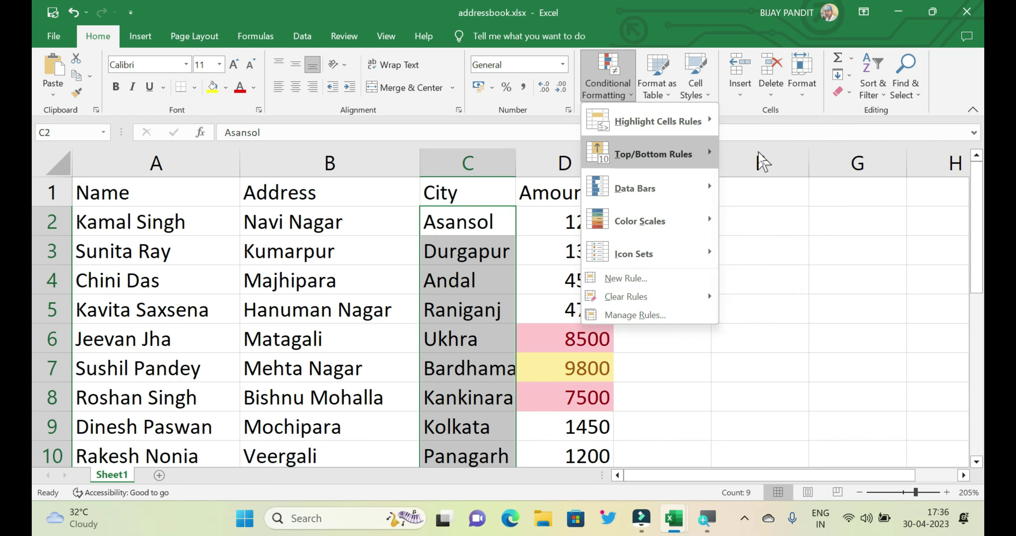
left_click_drag(383, 183, 778, 167)
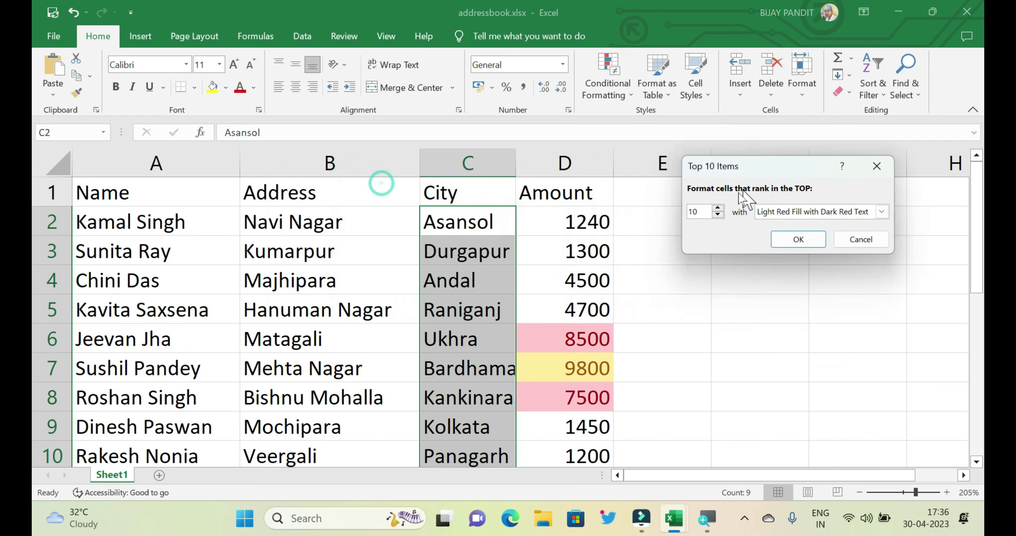
double_click(710, 212)
type("3")
left_click(800, 240)
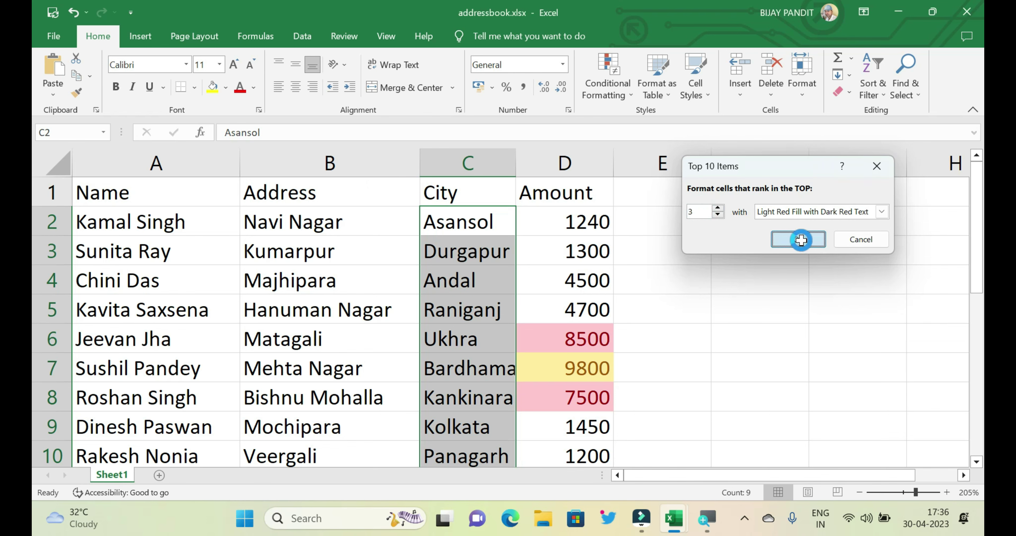
- Select several City cells and reopen the Conditional Formatting menu
left_click(488, 268)
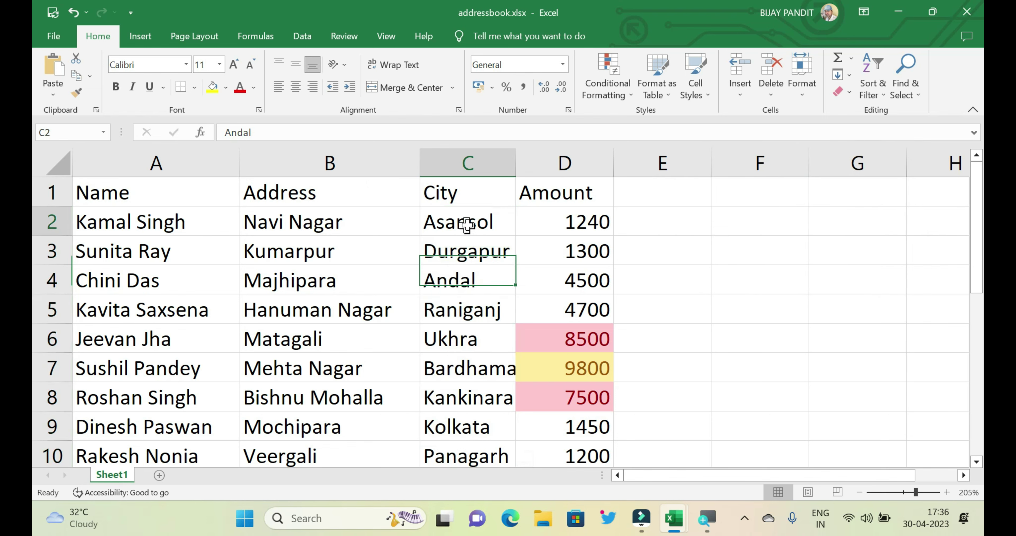
left_click_drag(467, 224, 466, 440)
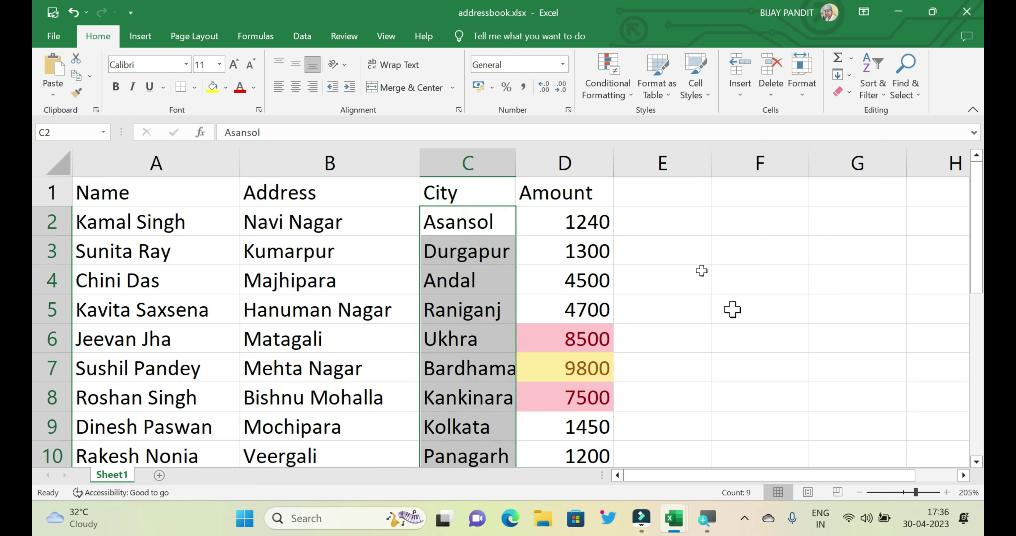
left_click(614, 94)
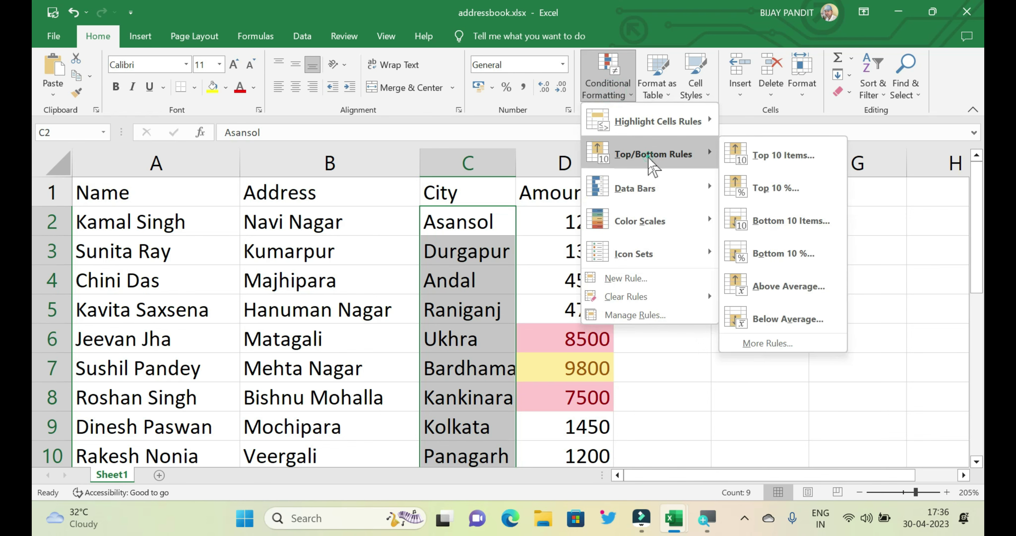
mouse_move(653, 154)
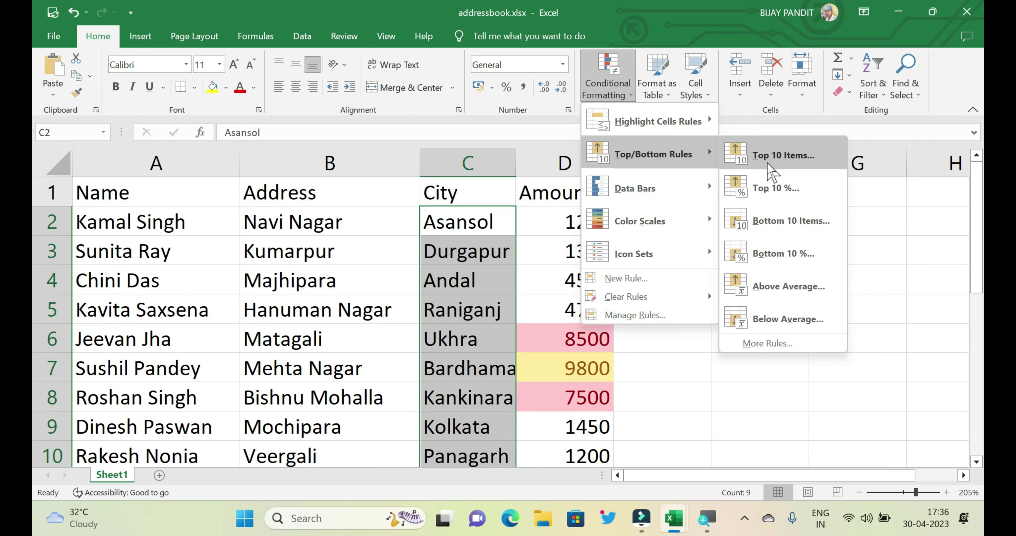
- Select the highlighted amounts 8500 to 7500, undo the top-three formatting, then select D2:D10
left_click(894, 260)
left_click(576, 309)
left_click_drag(576, 342, 573, 392)
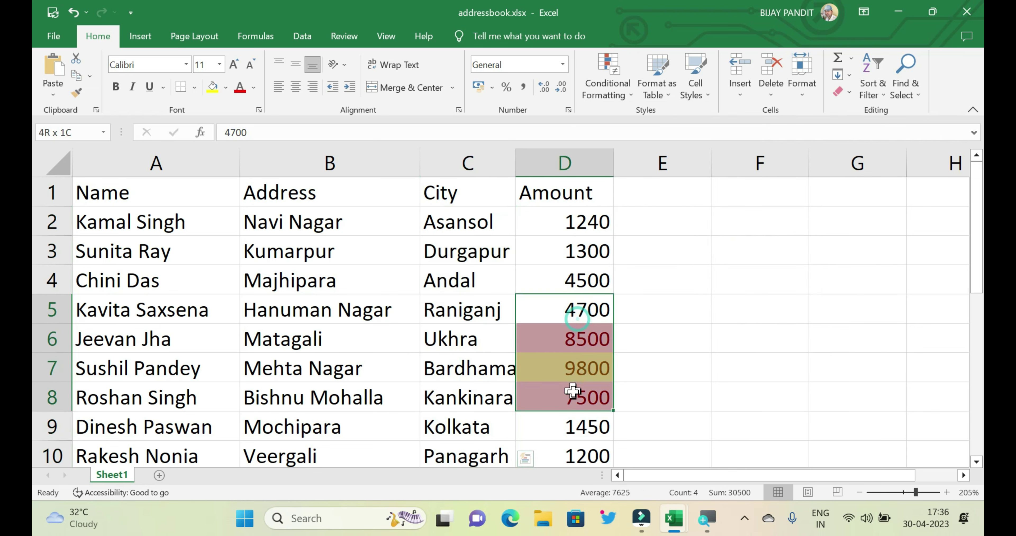
left_click_drag(572, 338, 568, 395)
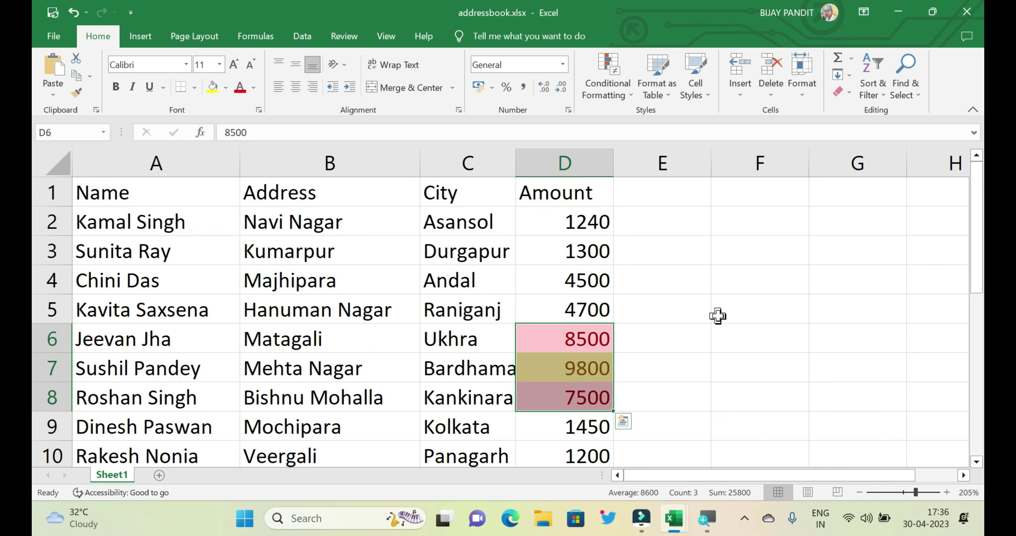
key("ctrl+z")
left_click_drag(564, 221, 586, 454)
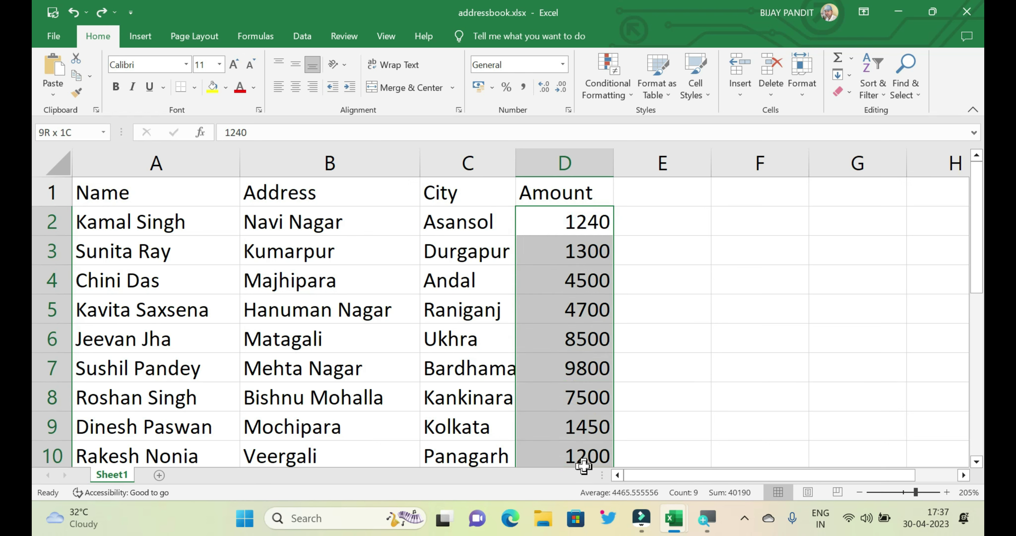
- Apply a Top 3% rule with Yellow Fill with Dark Yellow Text, highlighting 9800 in D7
left_click(608, 82)
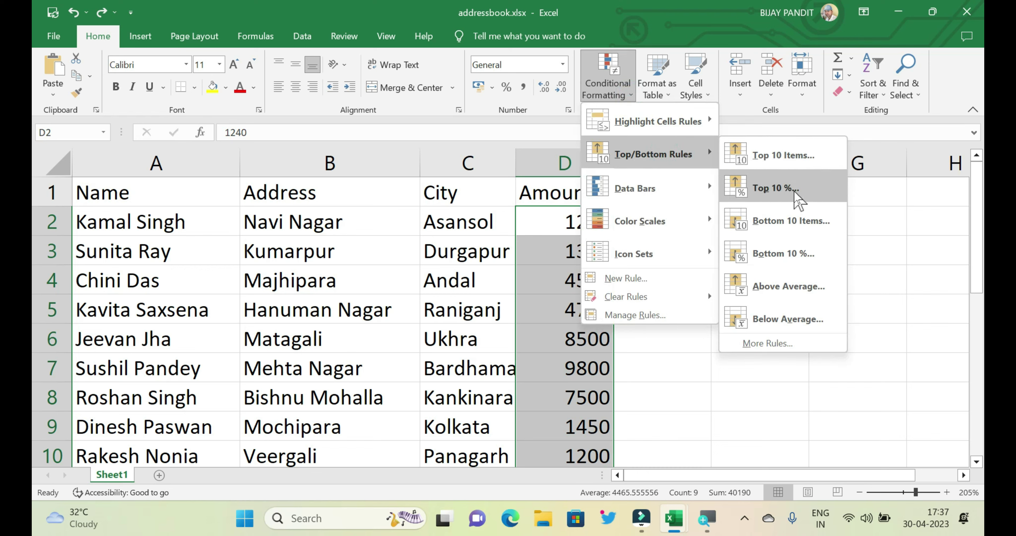
left_click(795, 194)
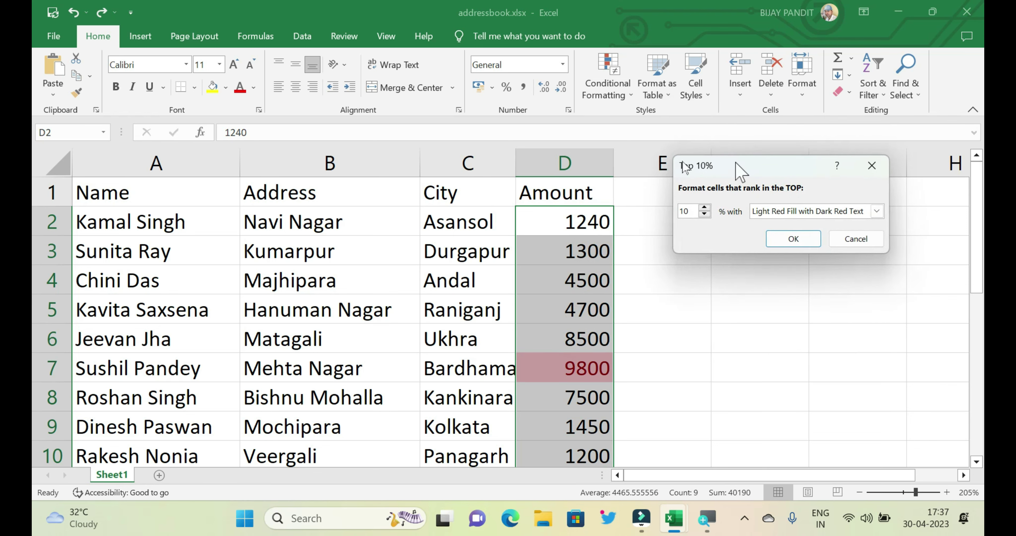
left_click_drag(736, 164, 291, 160)
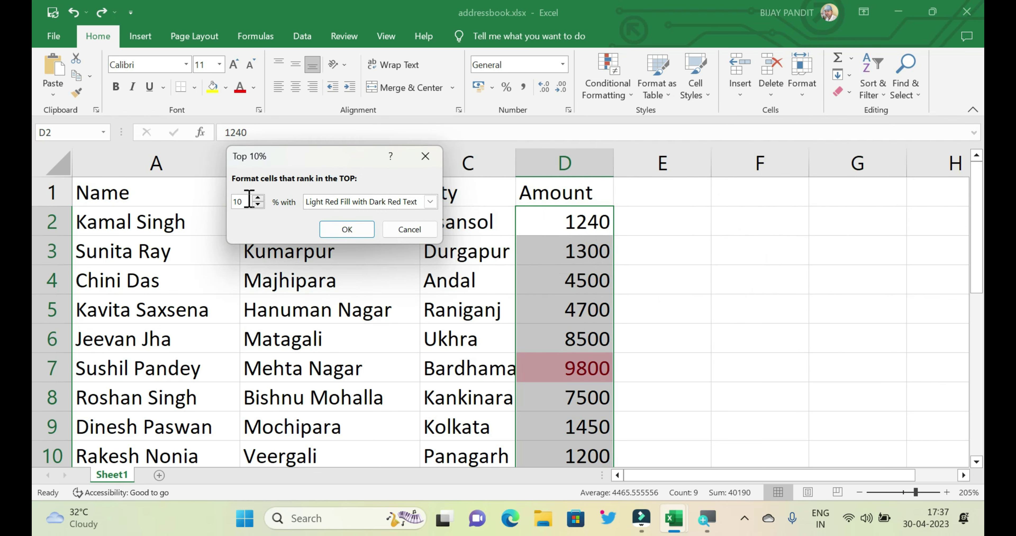
left_click_drag(248, 201, 230, 199)
type("3")
left_click(430, 201)
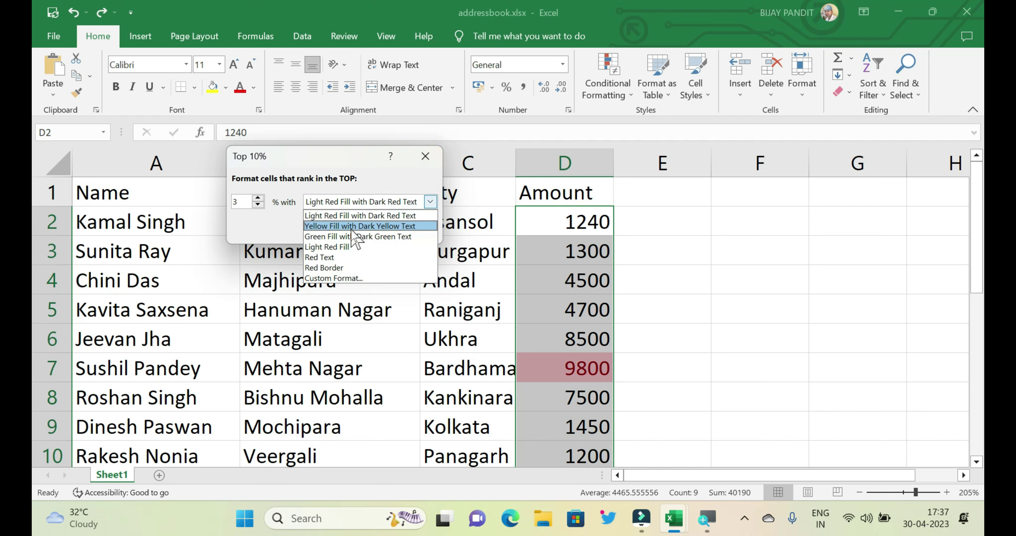
left_click(351, 227)
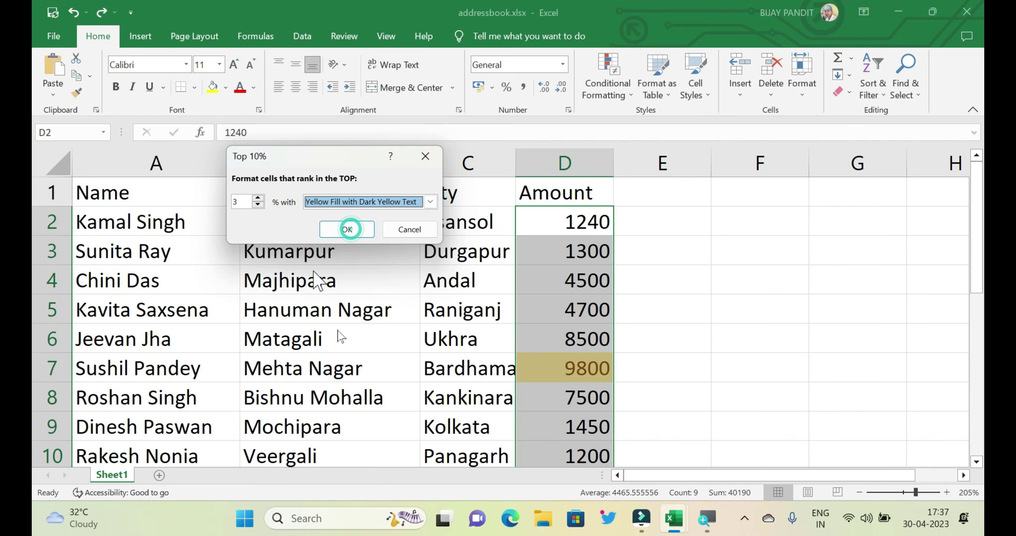
left_click(348, 229)
scroll(600, 365, "down", 2)
scroll(580, 359, "up", 2)
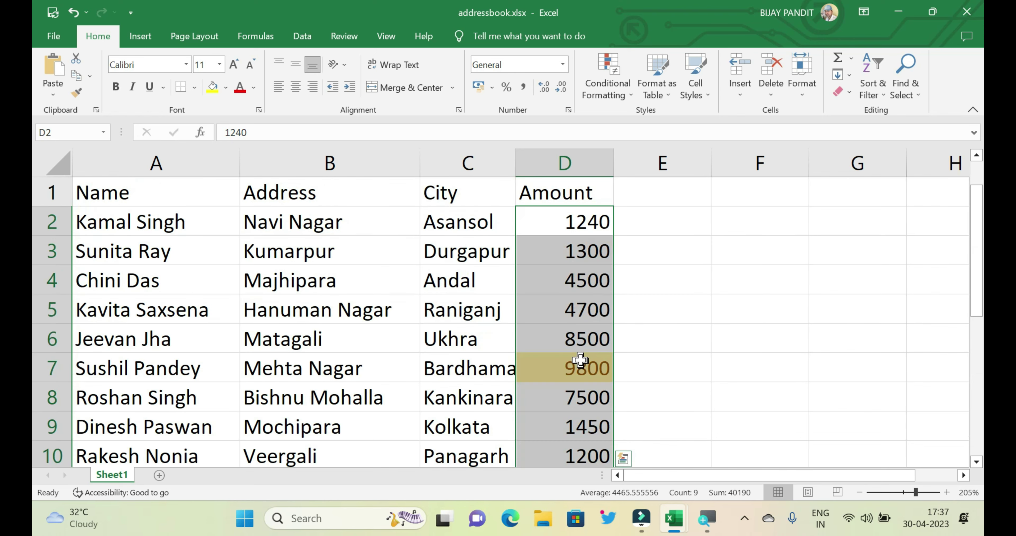
left_click(583, 362)
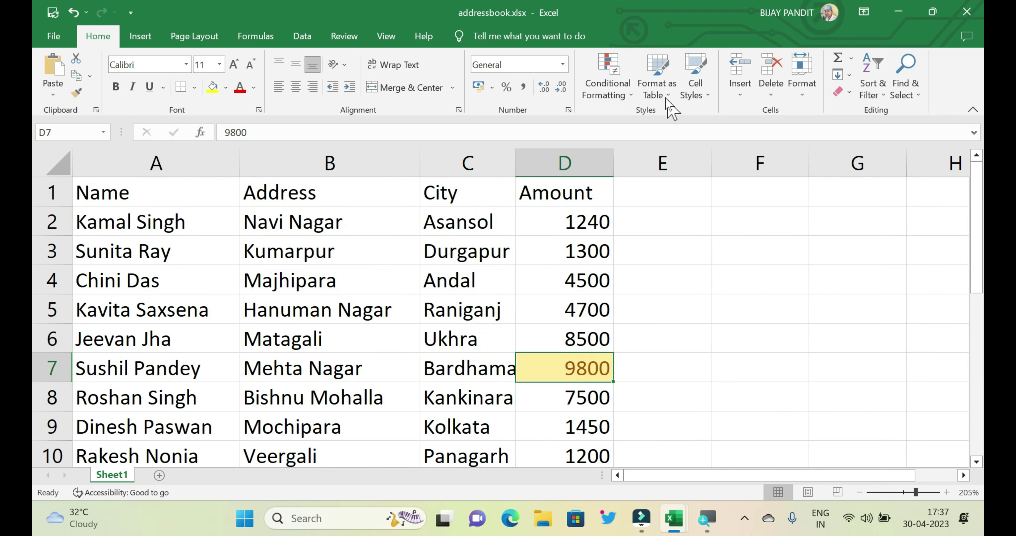
- Show Top/Bottom Rules for D2:D10, comparing Top 10 Items with Bottom 10 Items
left_click(616, 95)
left_click(639, 145)
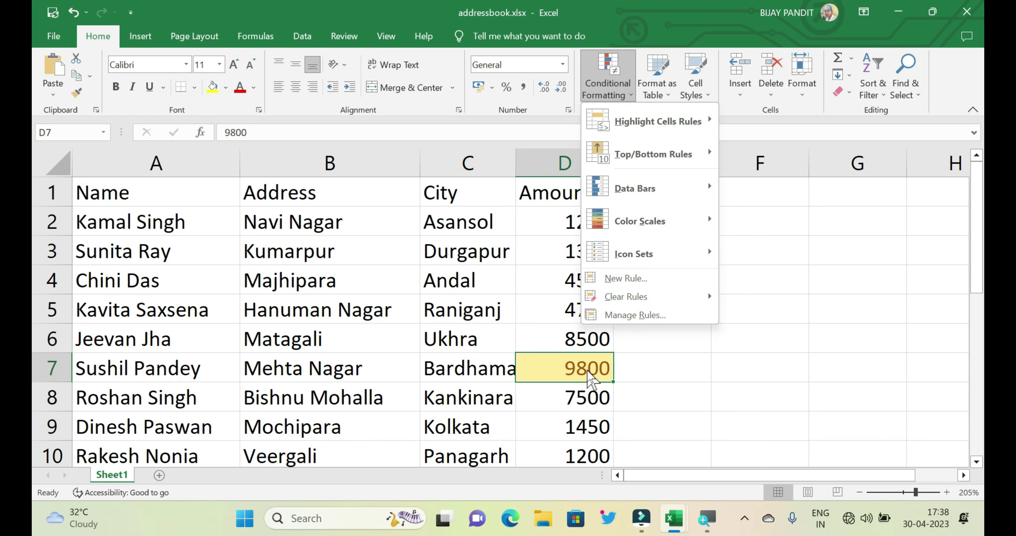
left_click(591, 377)
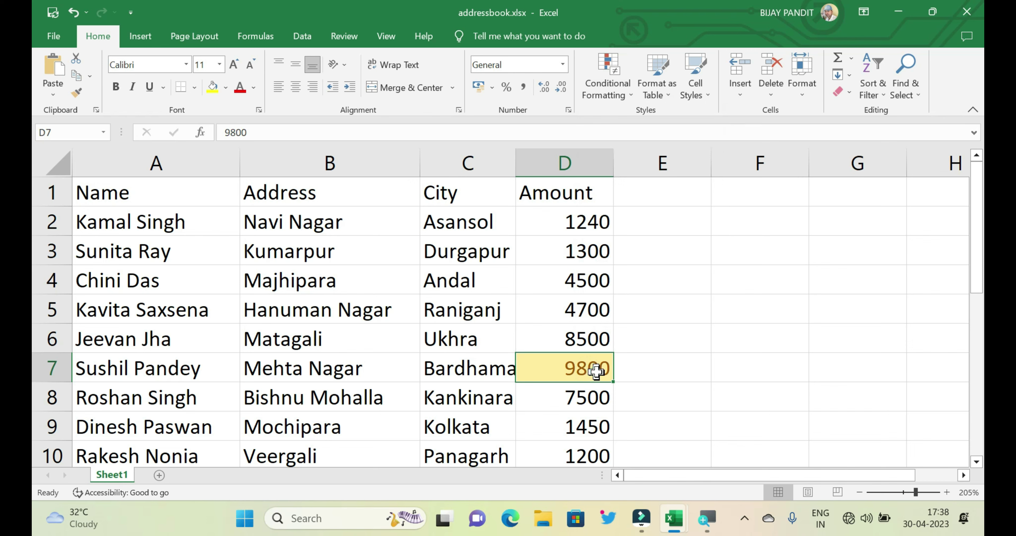
left_click(595, 373)
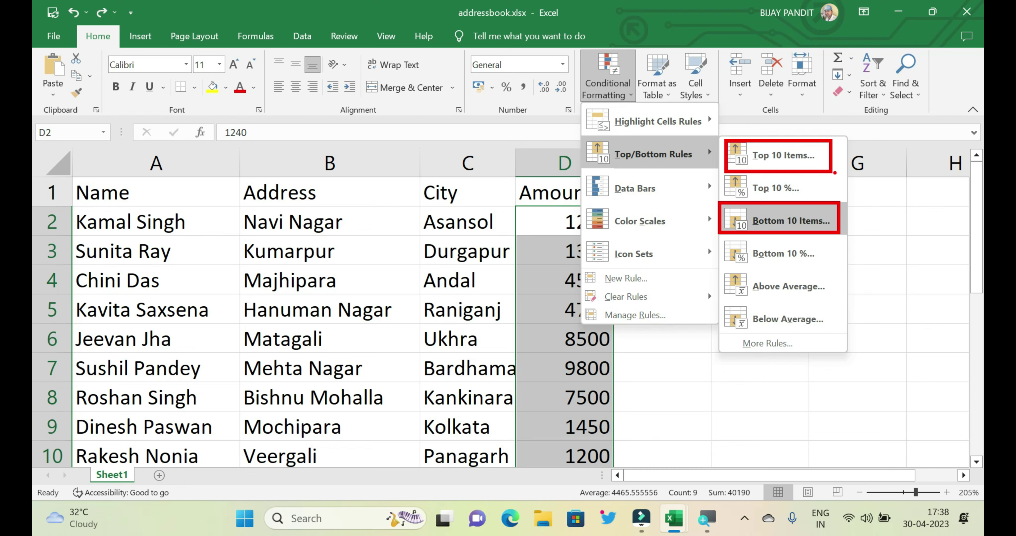
- Apply a Bottom 3 Items rule with Green Fill with Dark Green Text to the amounts
mouse_move(653, 154)
key("Escape")
left_click(608, 79)
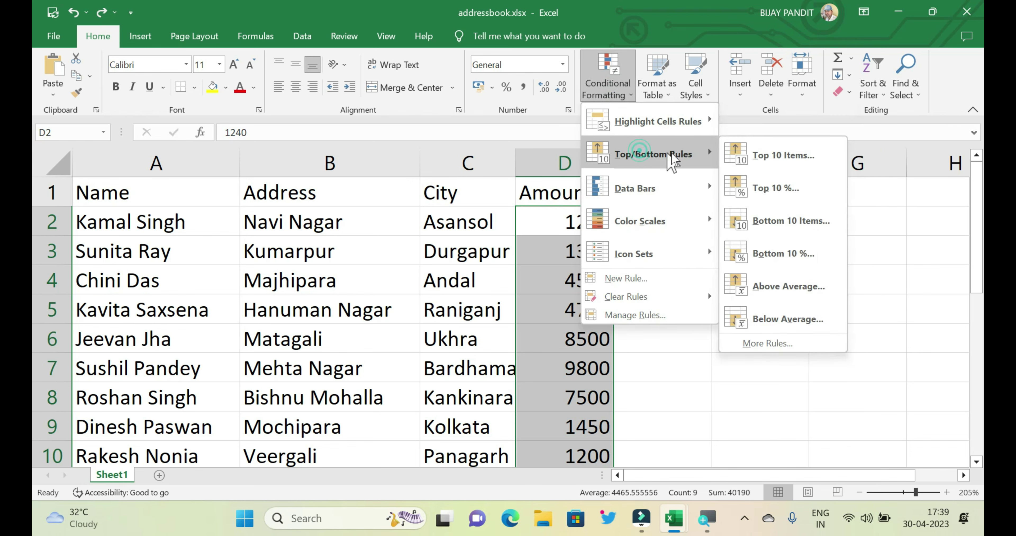
left_click(791, 221)
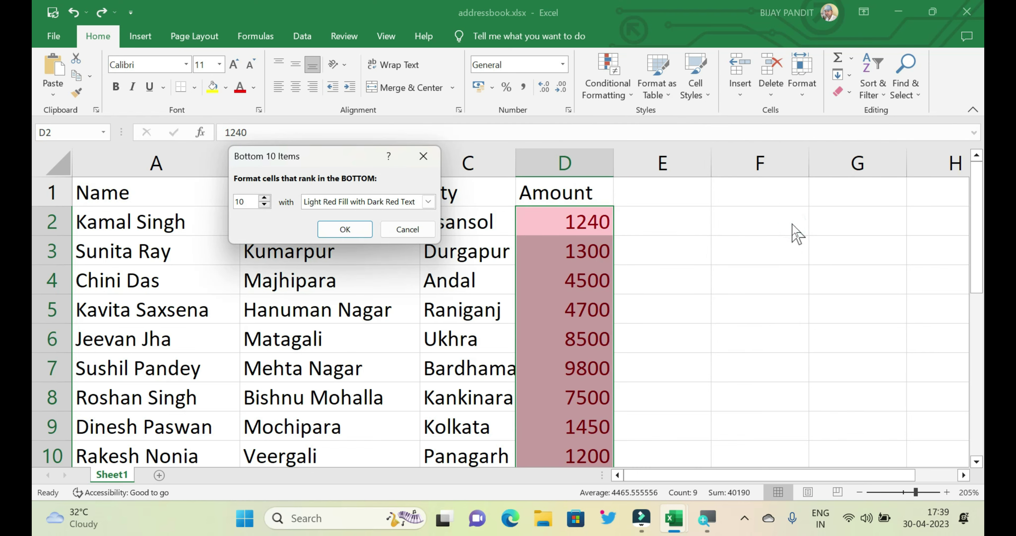
left_click_drag(324, 156, 424, 141)
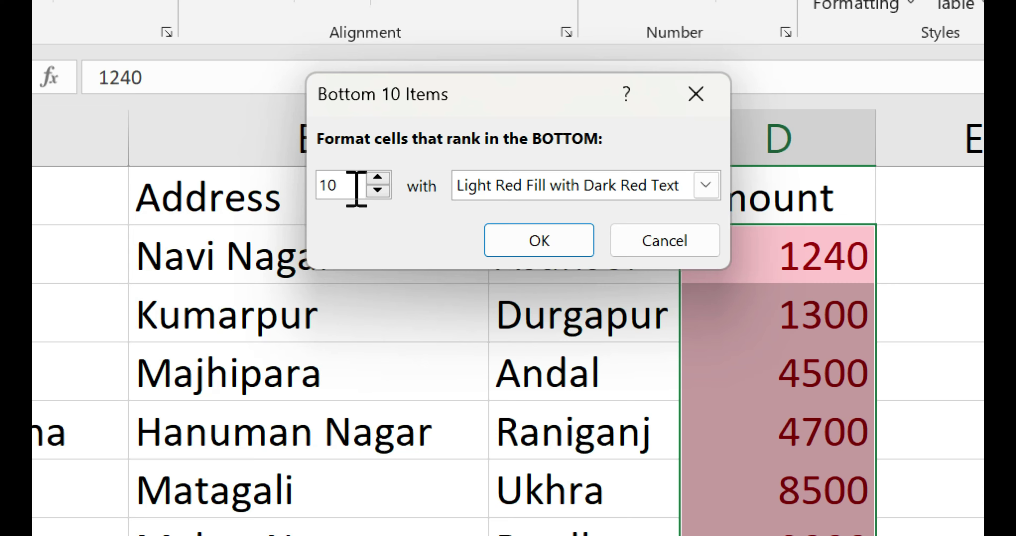
key("BackSpace")
key("BackSpace")
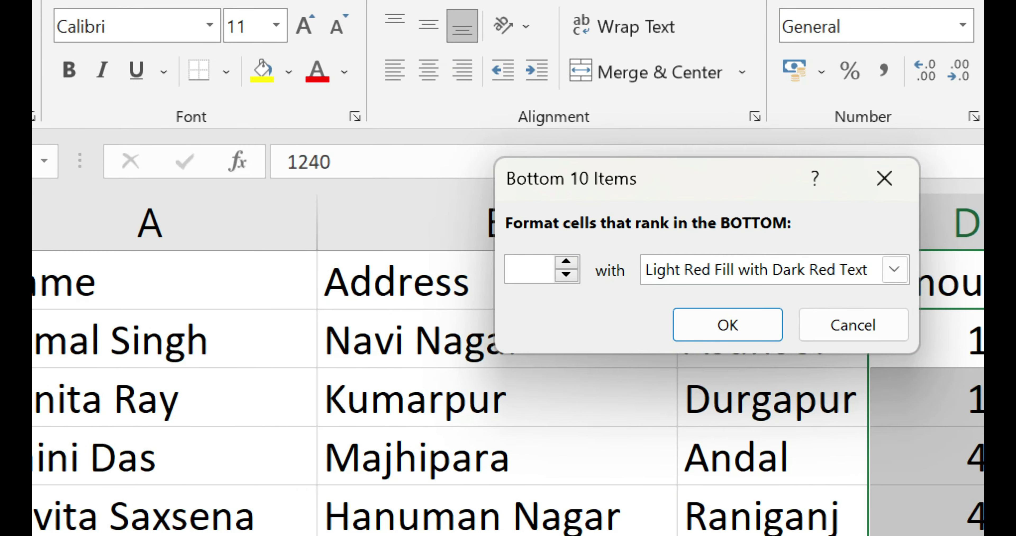
type("3")
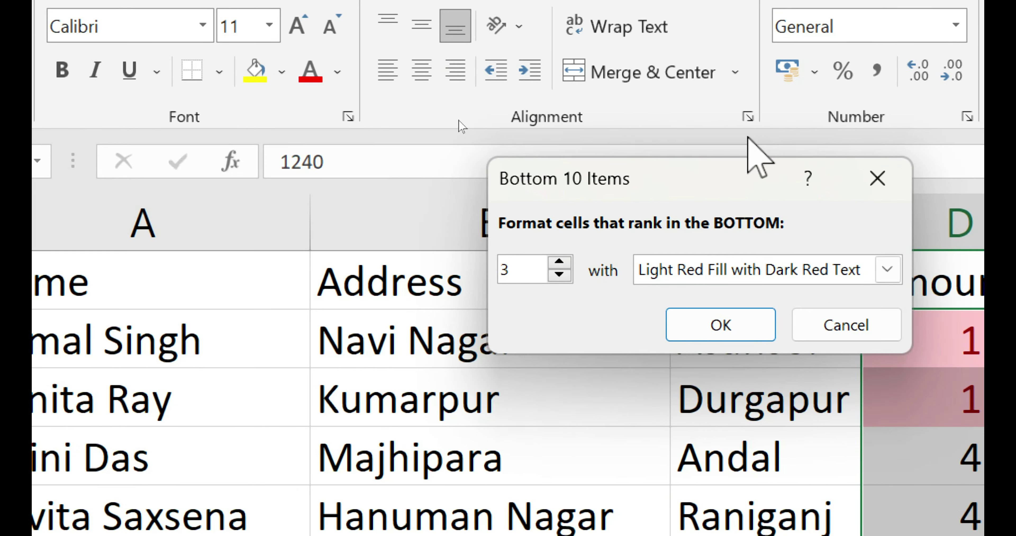
left_click_drag(680, 191, 424, 170)
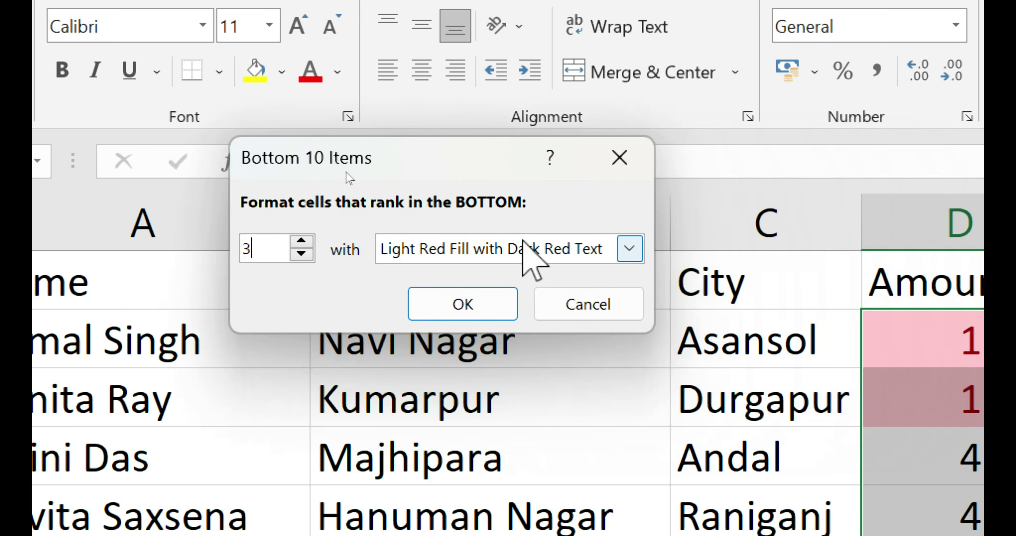
left_click(523, 241)
left_click(514, 319)
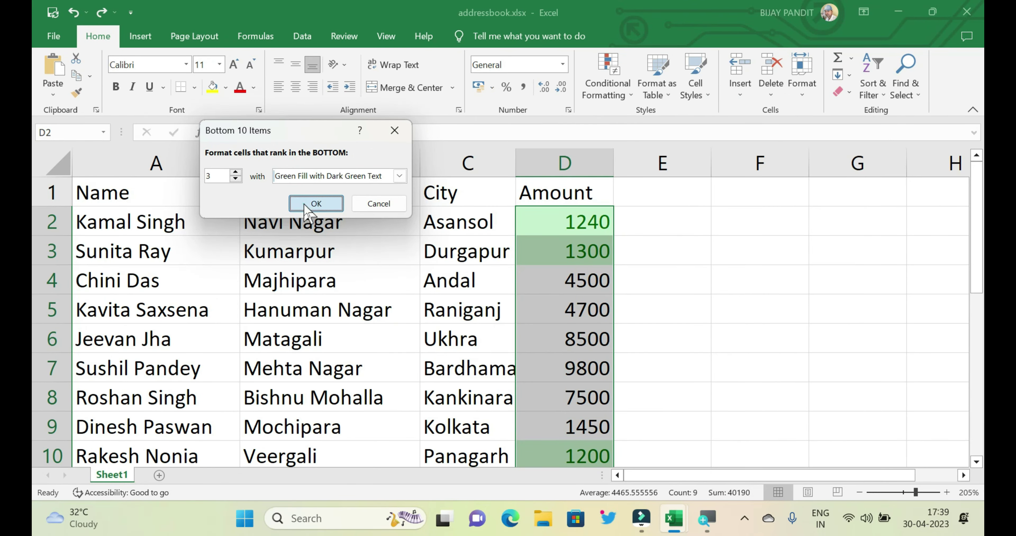
left_click(316, 203)
- Check the green amounts 1240, 1300 and 1200, then reselect D2 through D10
left_click(574, 282)
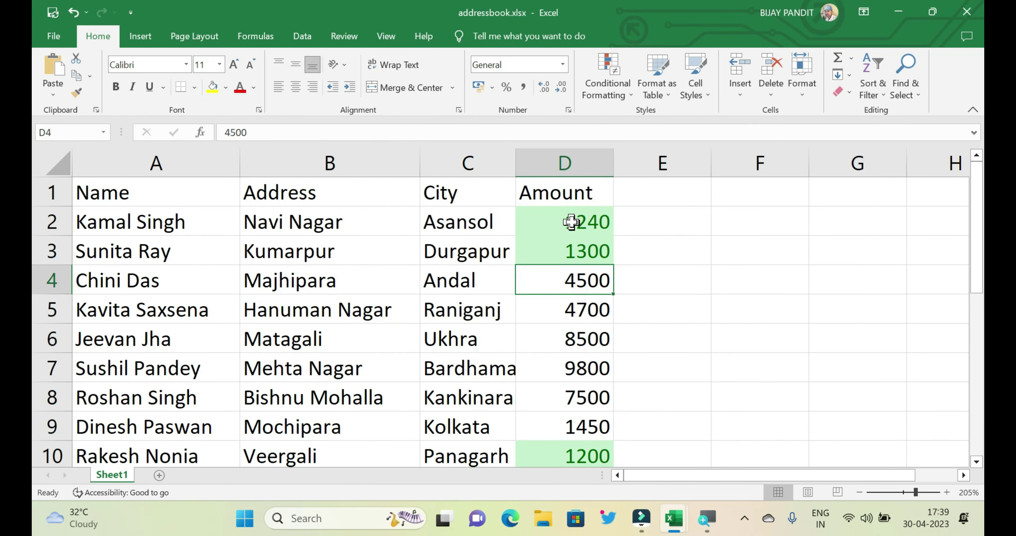
left_click_drag(572, 220, 576, 251)
left_click(572, 458)
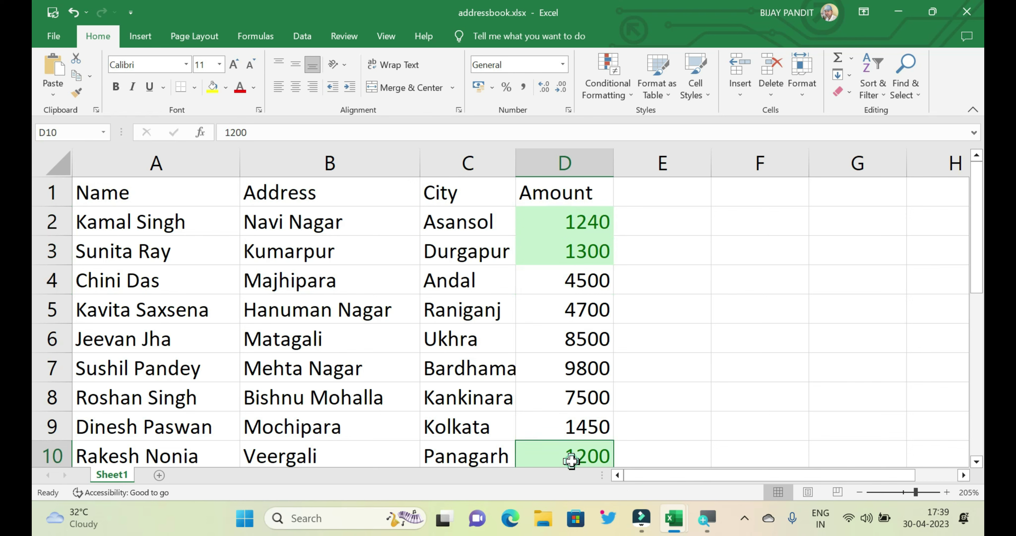
left_click(581, 222)
left_click_drag(581, 222, 605, 239)
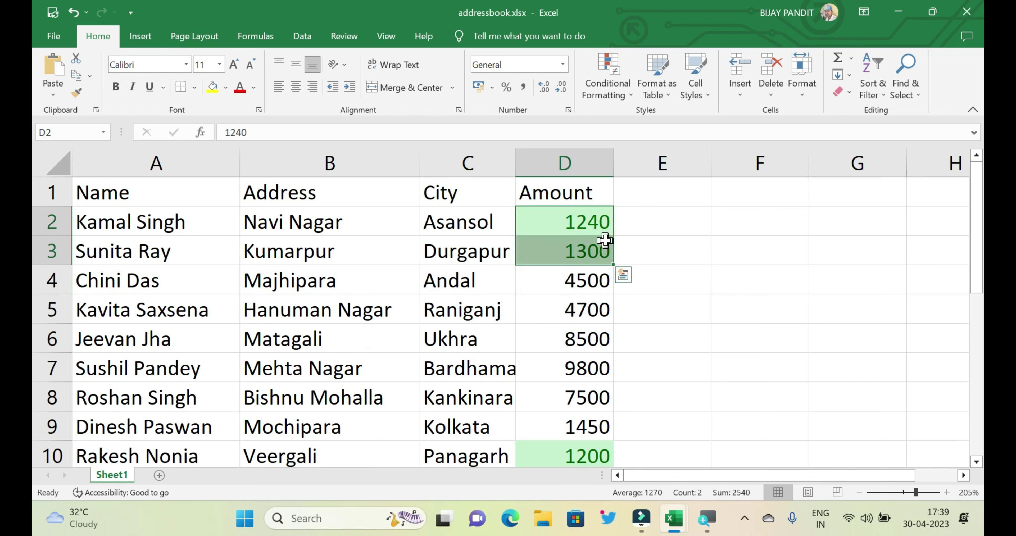
left_click(558, 221)
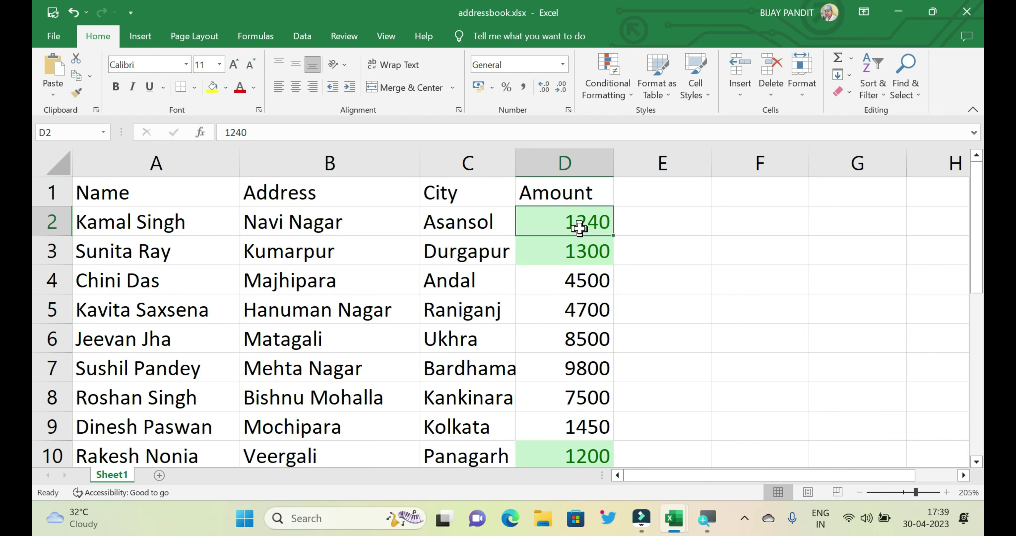
left_click_drag(578, 216, 574, 251)
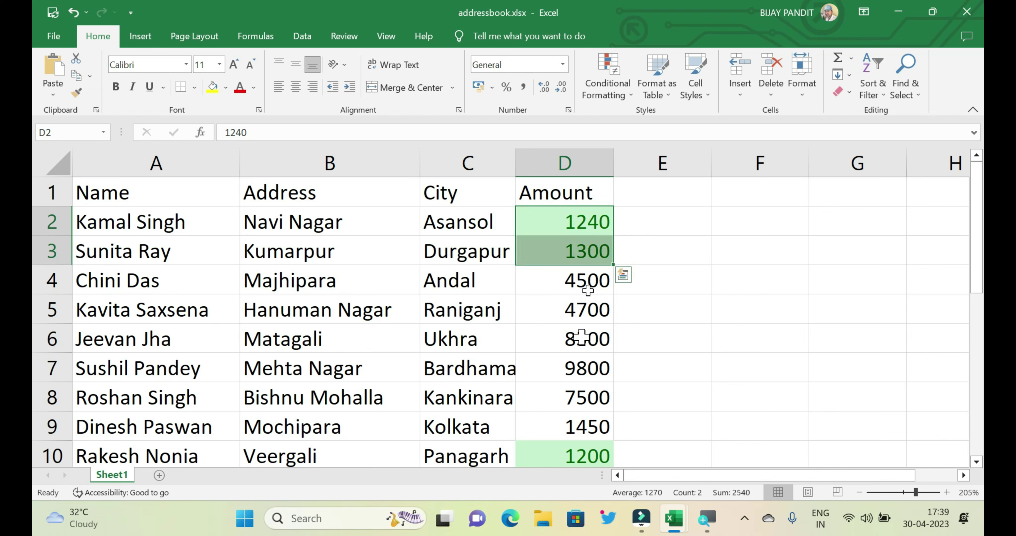
left_click_drag(572, 215, 568, 457)
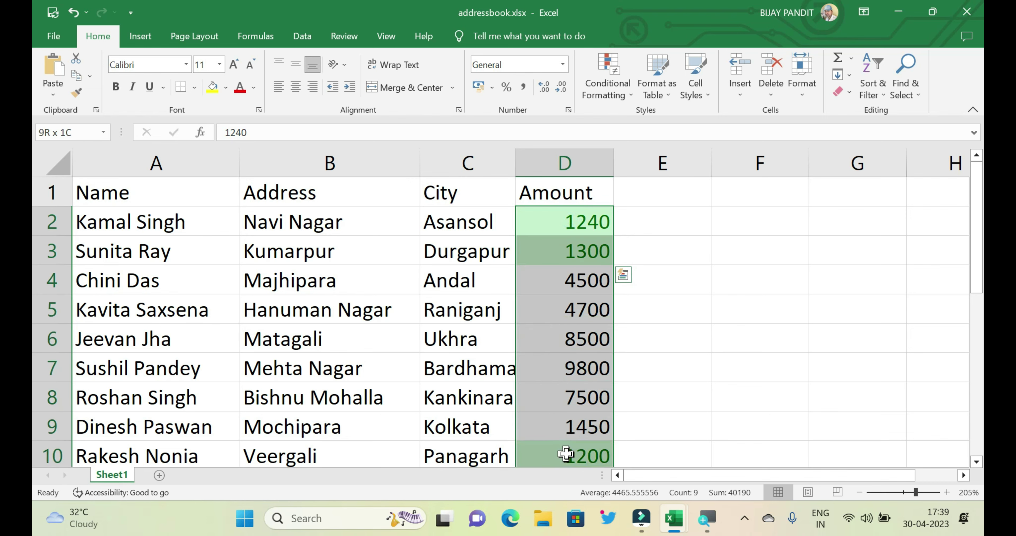
- Apply a Bottom 1 Items rule with Yellow Fill with Dark Yellow Text, marking 1200
left_click(621, 95)
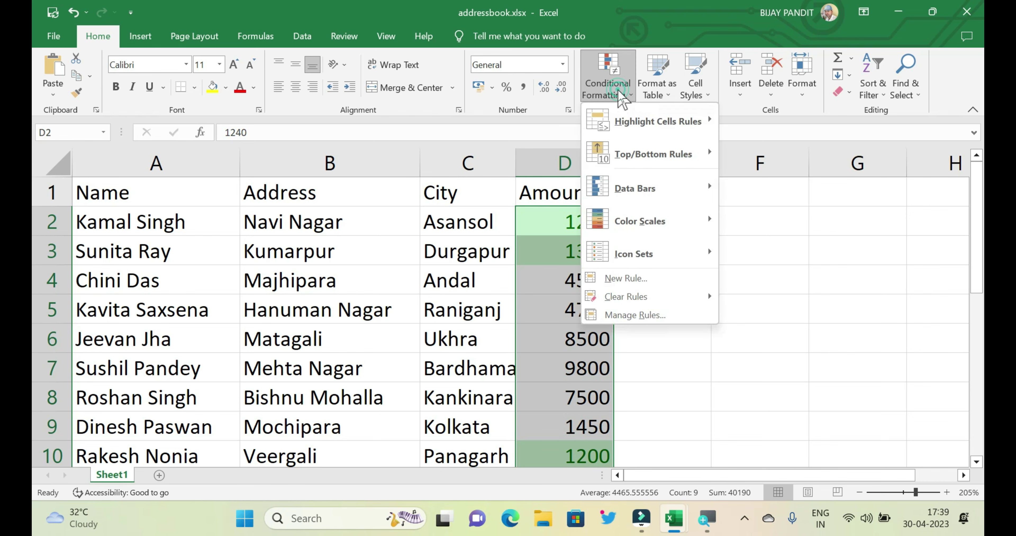
left_click(659, 153)
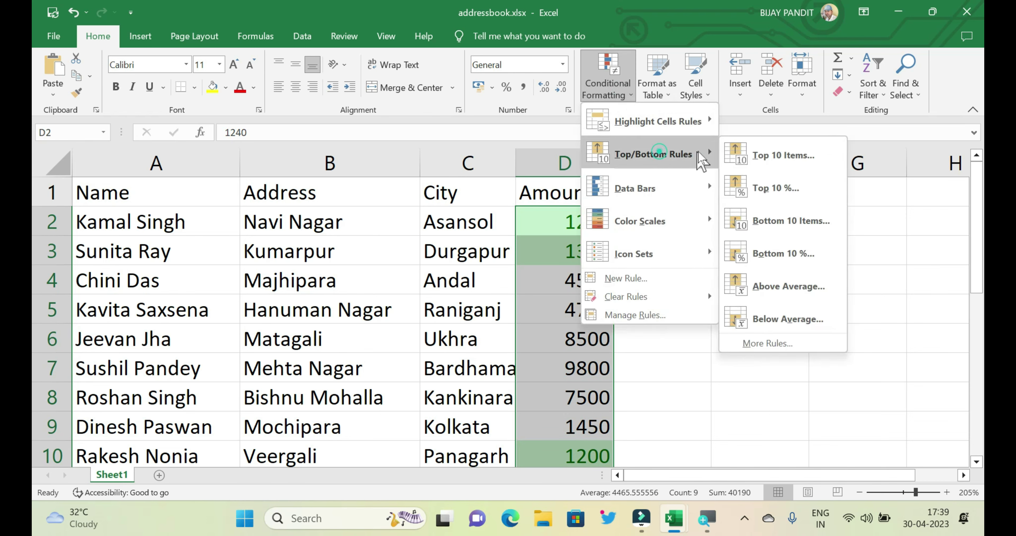
left_click(782, 227)
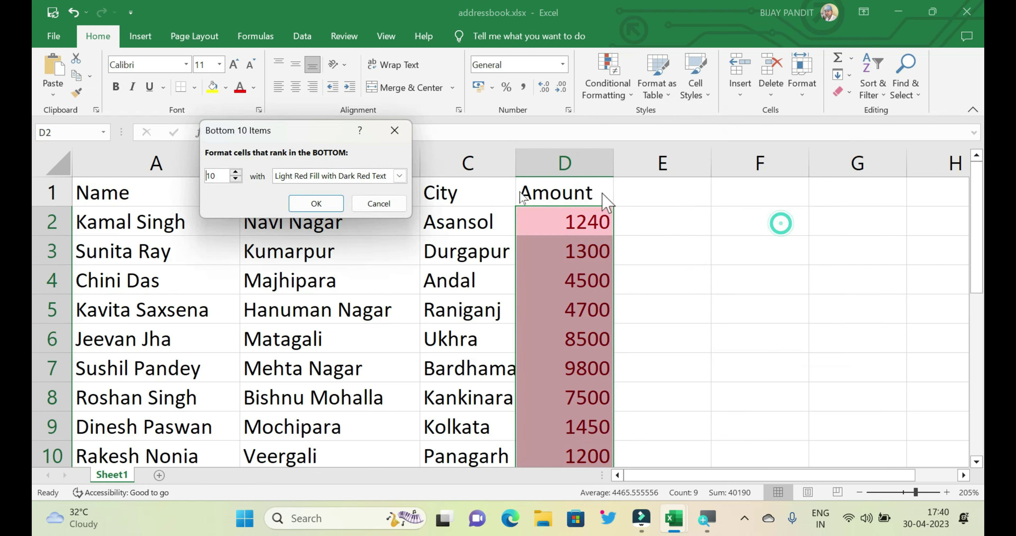
left_click_drag(324, 135, 422, 165)
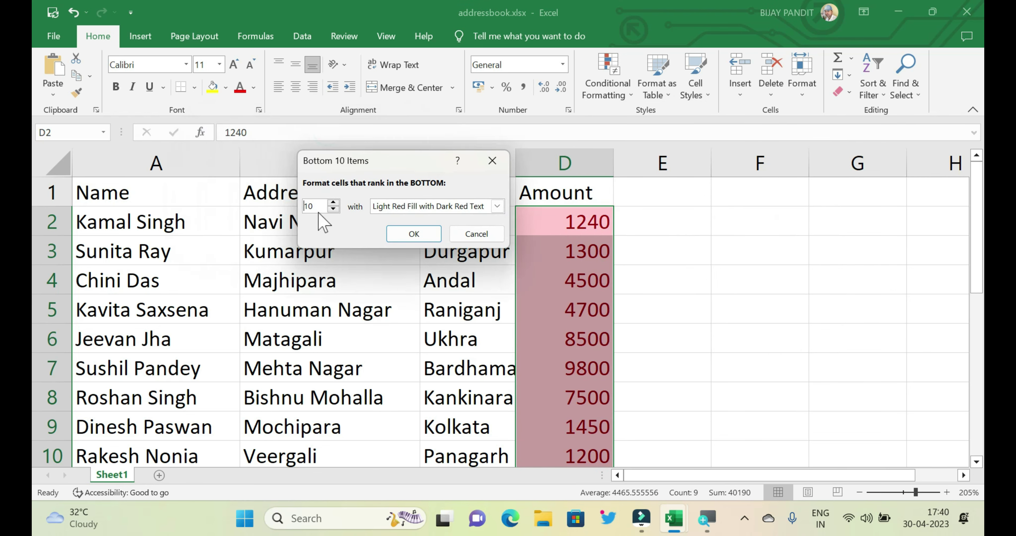
double_click(309, 206)
type("1")
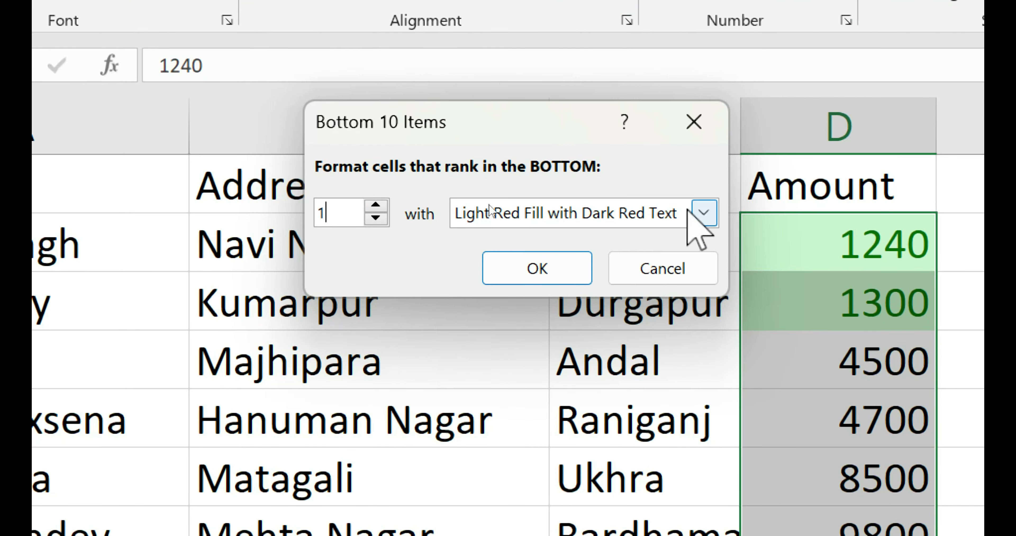
left_click(704, 213)
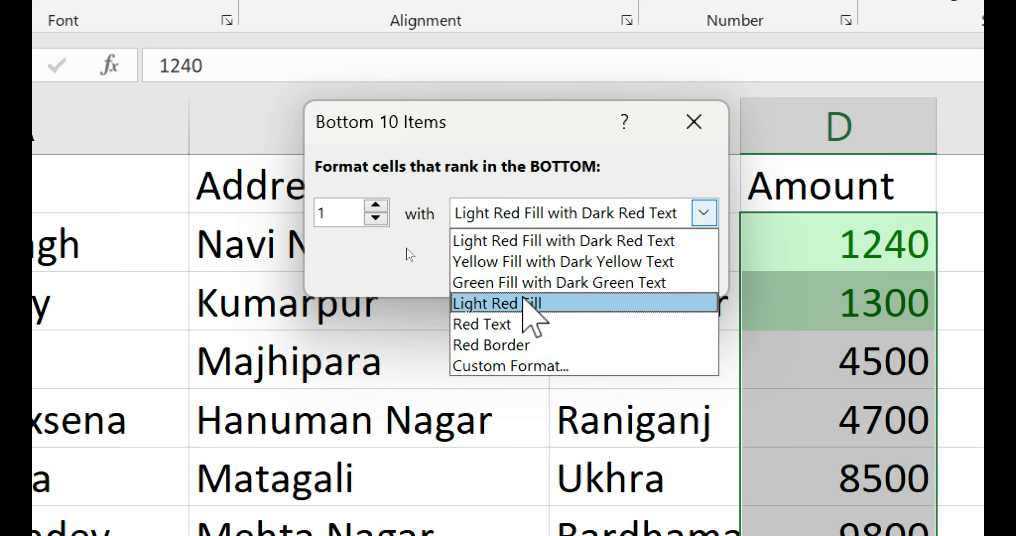
left_click(531, 262)
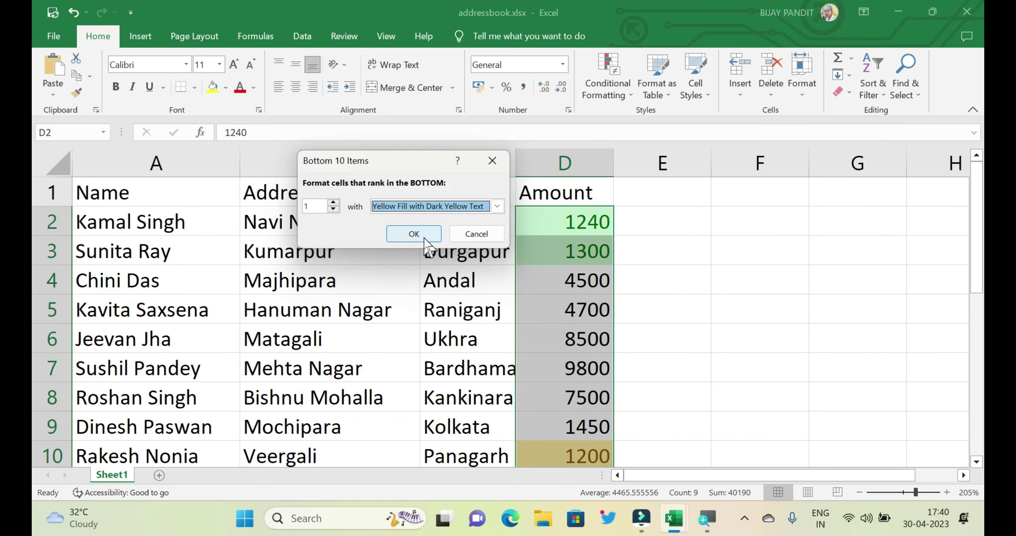
left_click(424, 238)
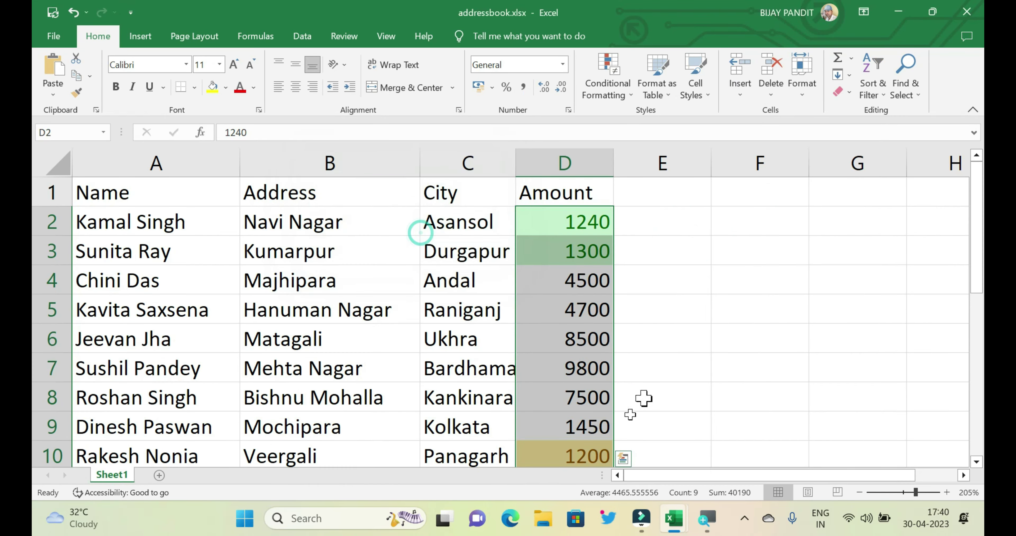
left_click(588, 458)
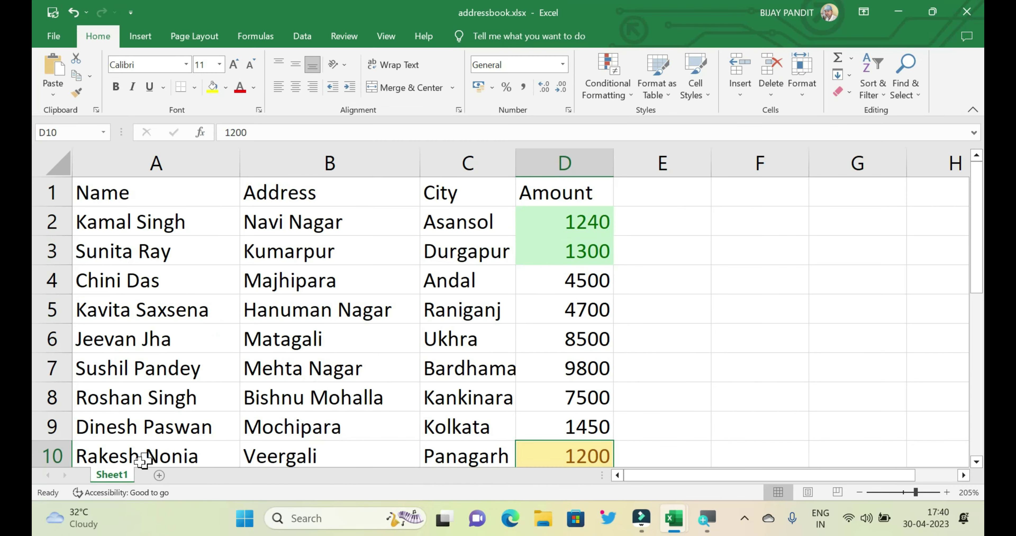
- Undo the earlier green and yellow highlighting rules so amounts D2:D10 look plain
left_click(133, 460)
left_click_drag(133, 460, 590, 401)
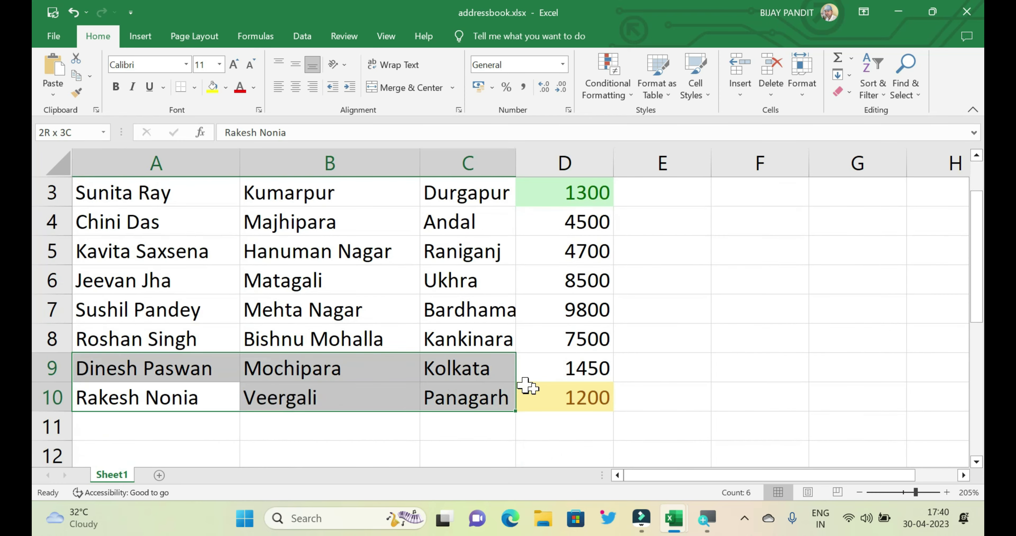
scroll(525, 378, "up", 1)
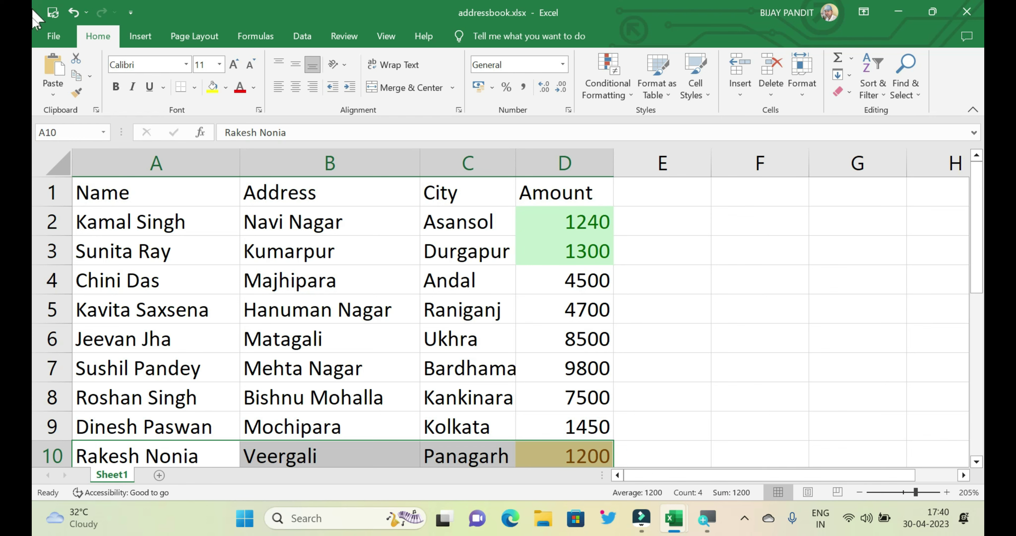
left_click(616, 95)
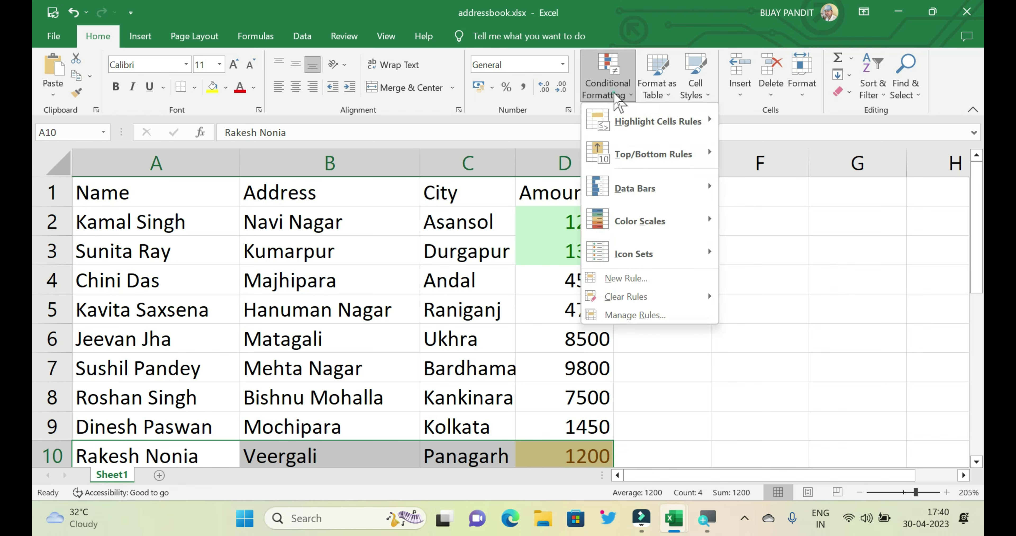
left_click(682, 158)
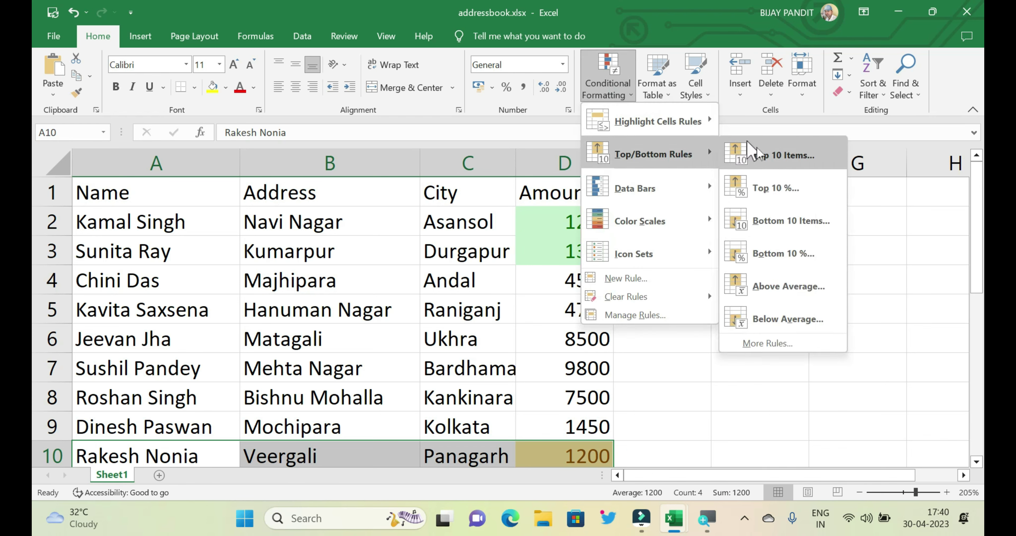
left_click(785, 254)
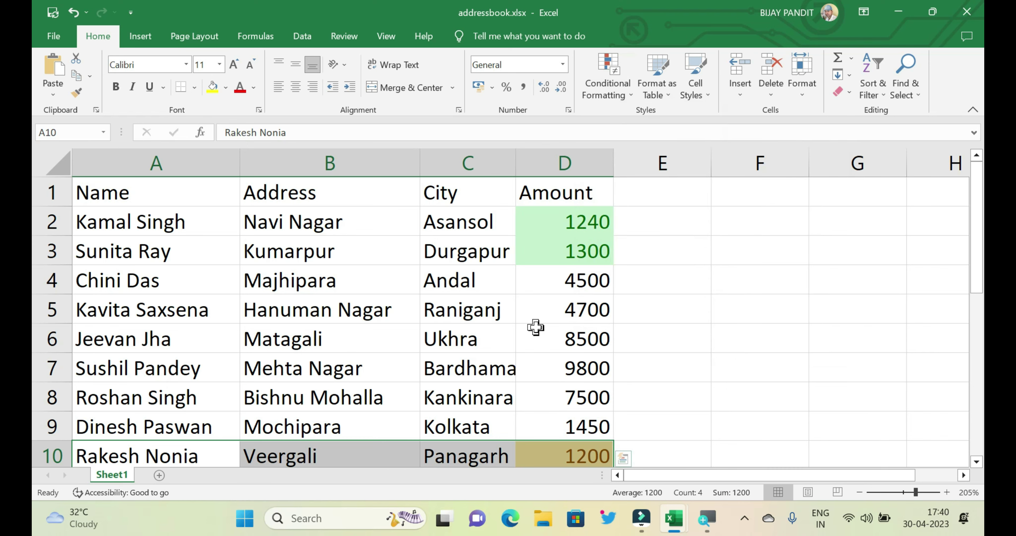
left_click(601, 223)
key("ctrl+shift+Down")
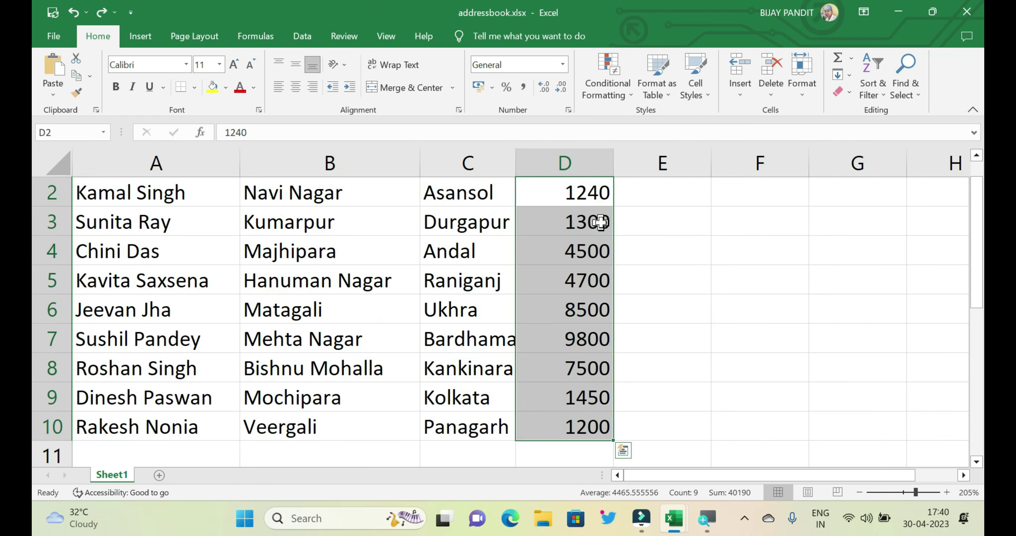
scroll(601, 223, "up", 1)
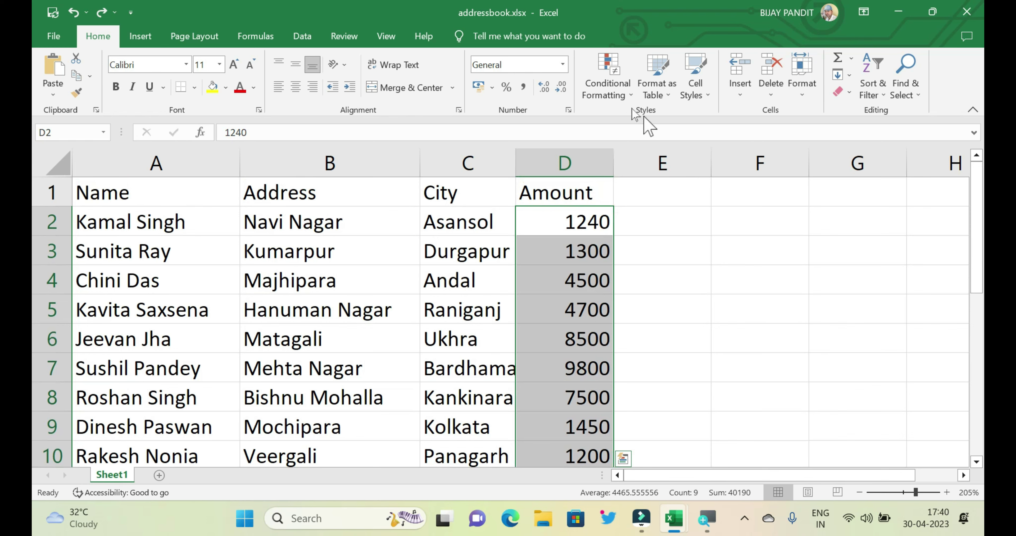
left_click(616, 82)
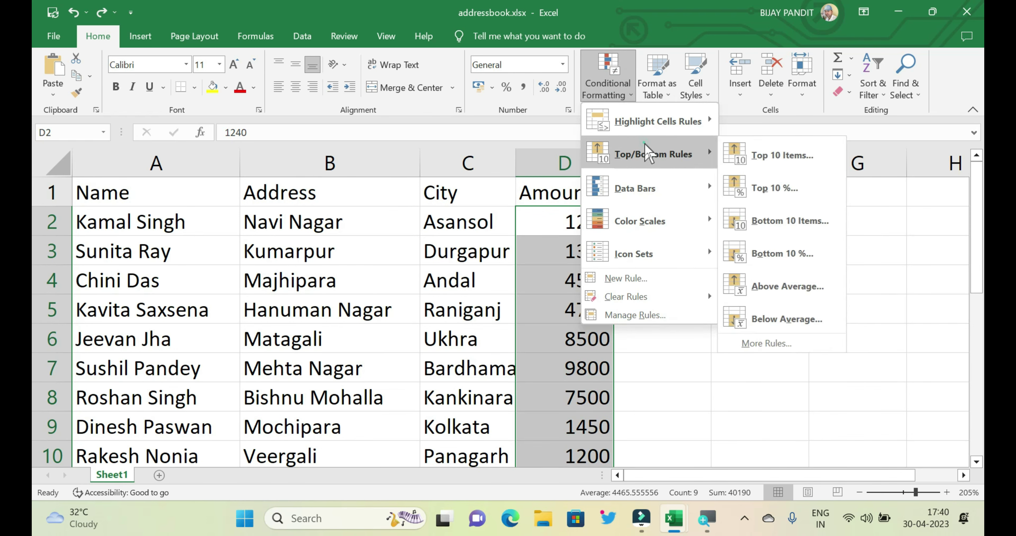
left_click(641, 155)
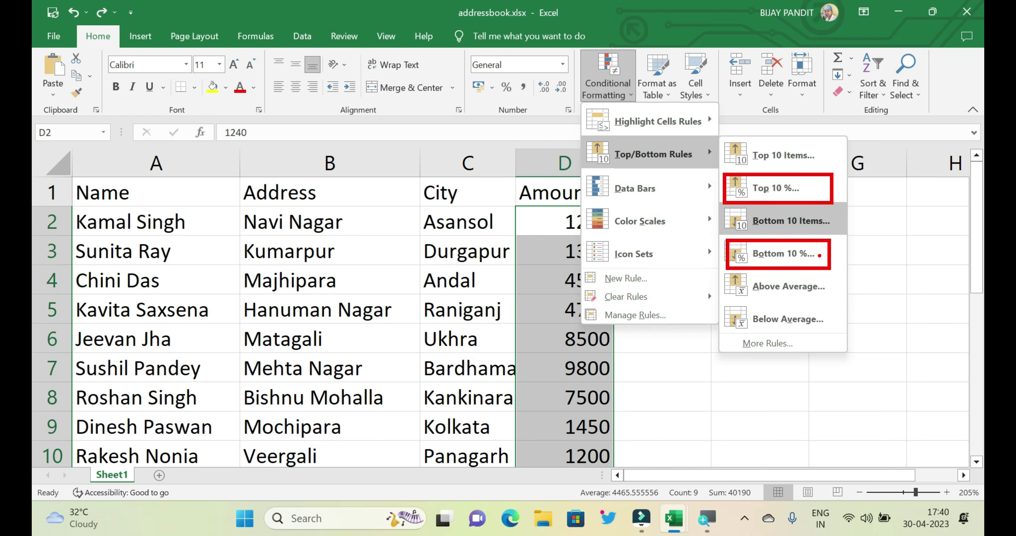
key("Escape")
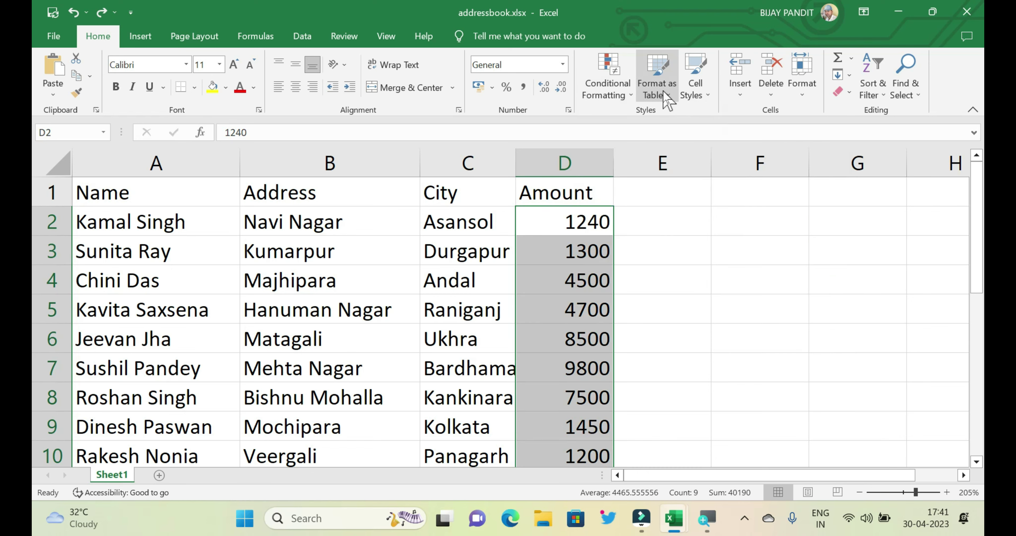
- Add a Bottom 1% rule that shades the lowest amount, 1200, light red
left_click(619, 94)
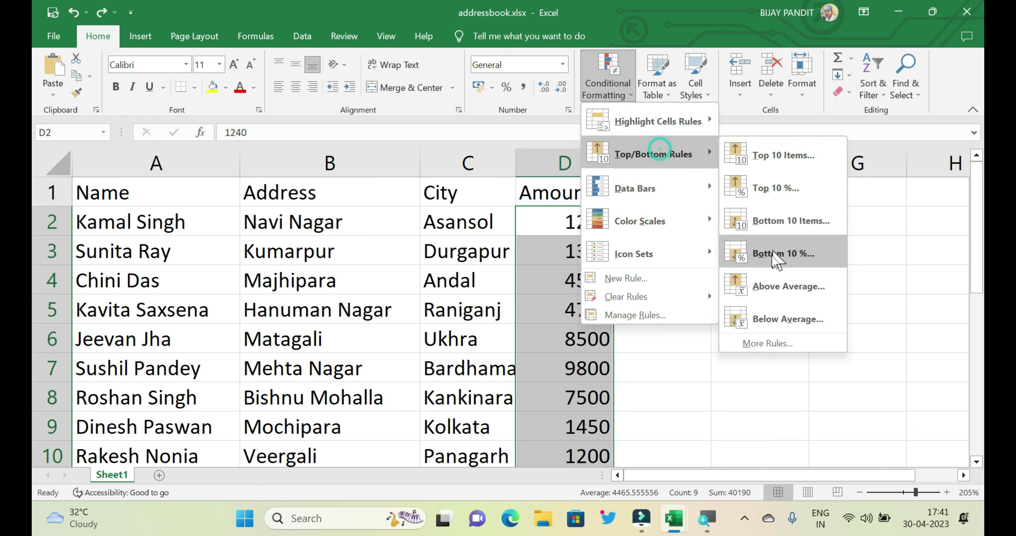
left_click(772, 257)
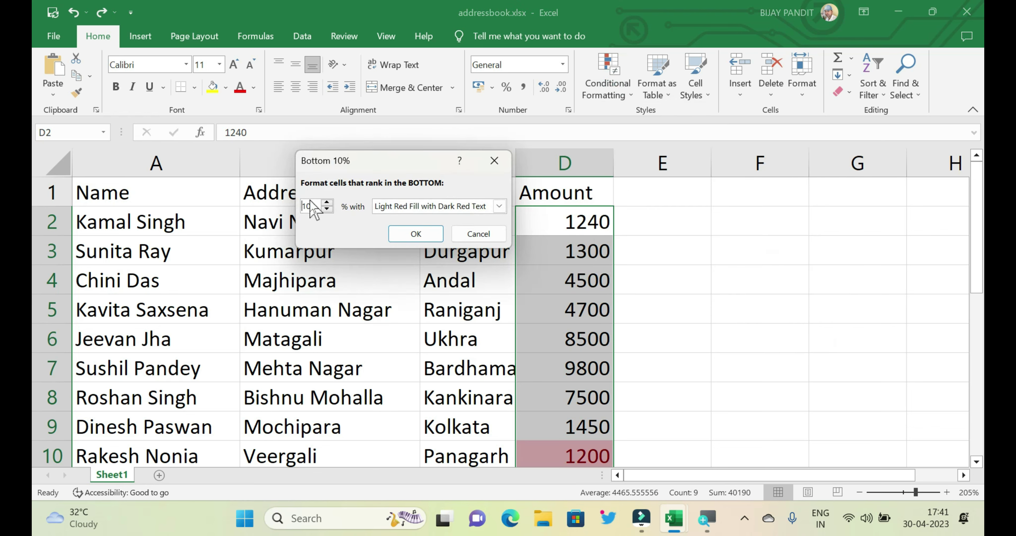
double_click(308, 207)
type("1")
left_click(416, 234)
- Check the red-shaded 1200 cell, then undo the bottom 1% rule
left_click(590, 454)
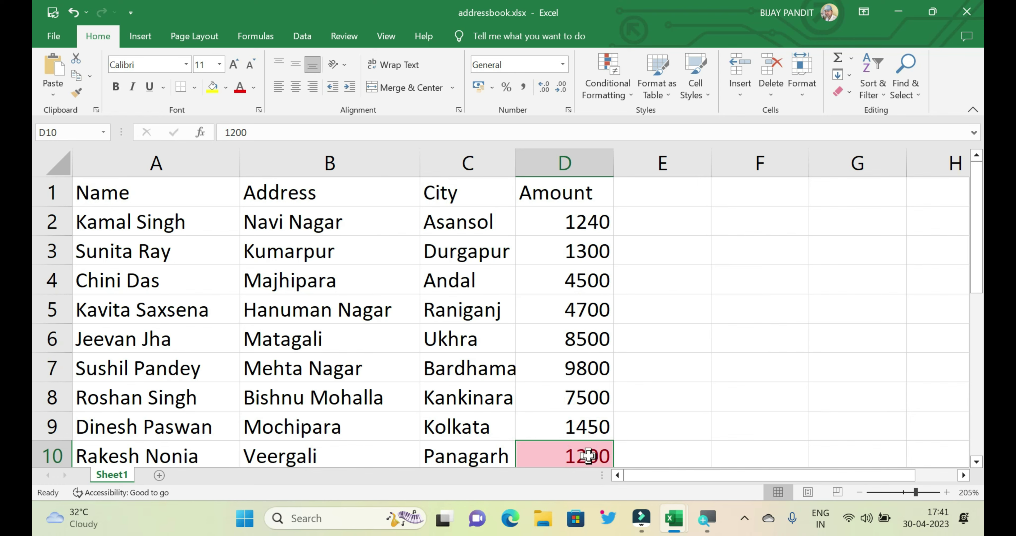
left_click_drag(106, 451, 560, 356)
scroll(560, 357, "up", 1)
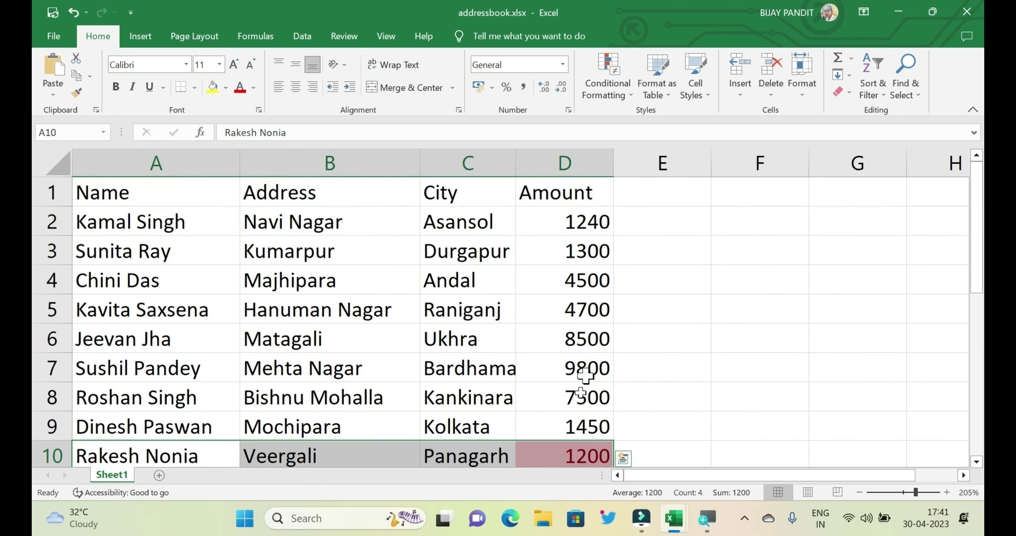
left_click(568, 447)
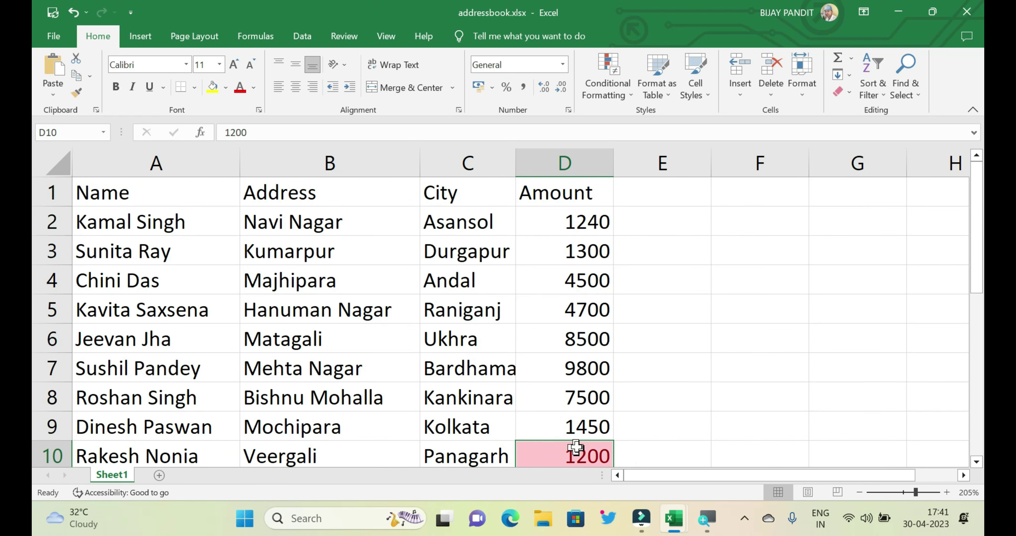
mouse_move(579, 447)
left_mouse_down()
mouse_move(568, 221)
mouse_move(578, 454)
left_mouse_up()
scroll(663, 281, "up", 1)
left_click(607, 256)
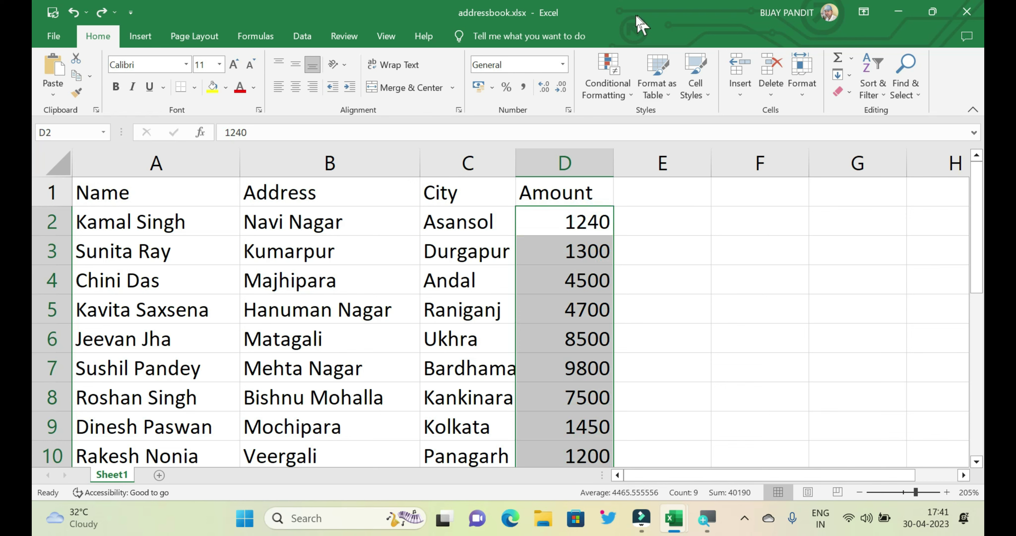
left_click(613, 77)
mouse_move(653, 154)
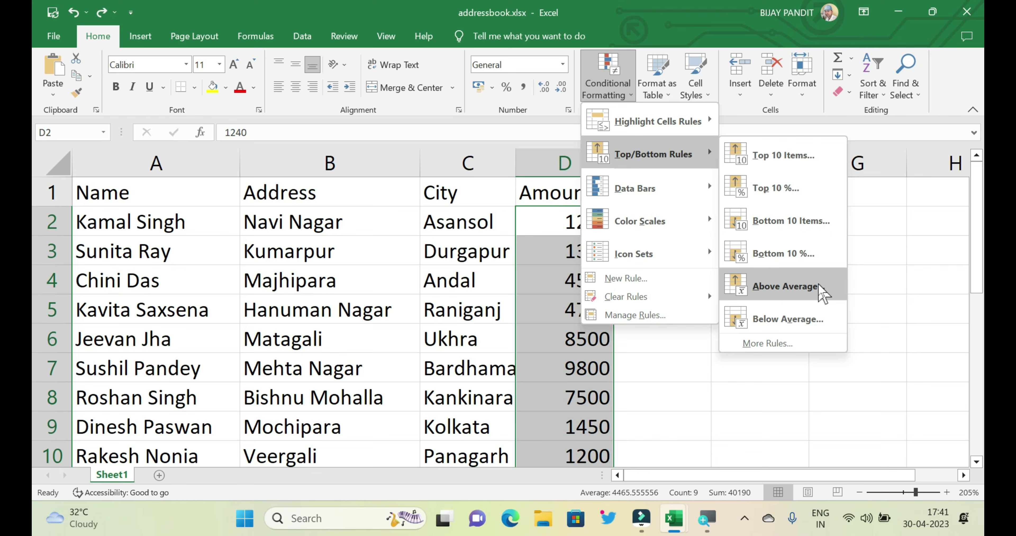
- Apply an Above Average rule with Green Fill and Dark Green Text to 4500, 4700, 8500, 9800, 7500
left_click(823, 292)
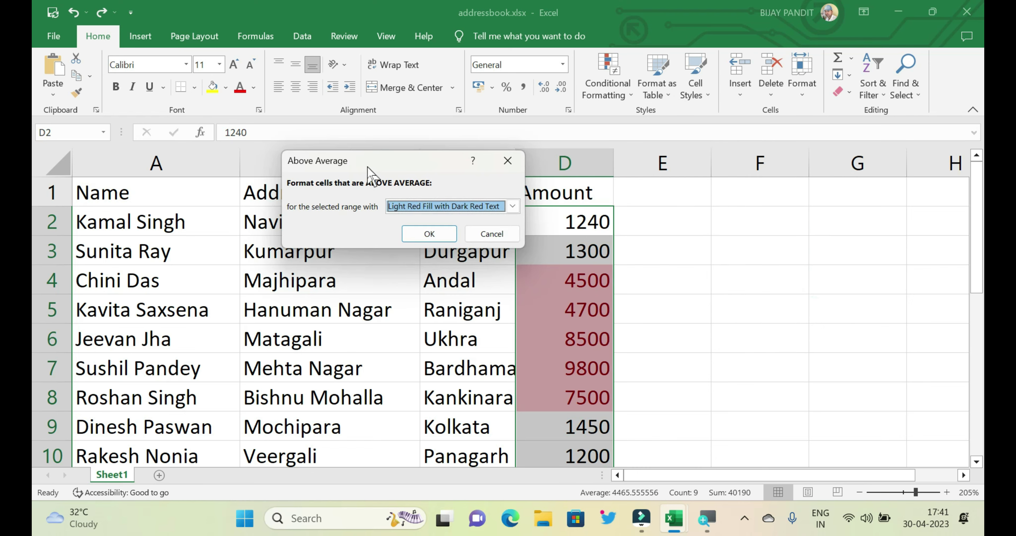
left_click_drag(367, 168, 321, 163)
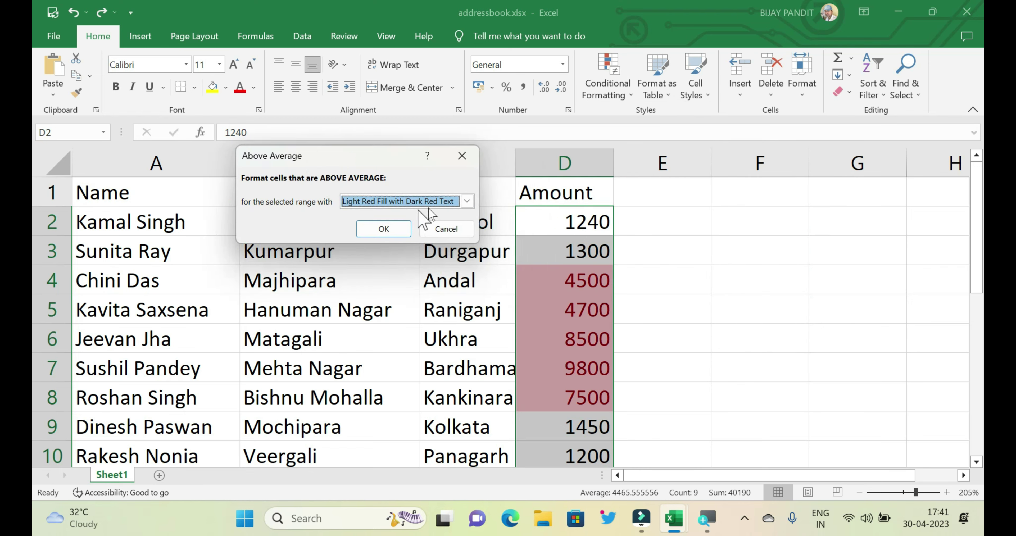
left_click(467, 201)
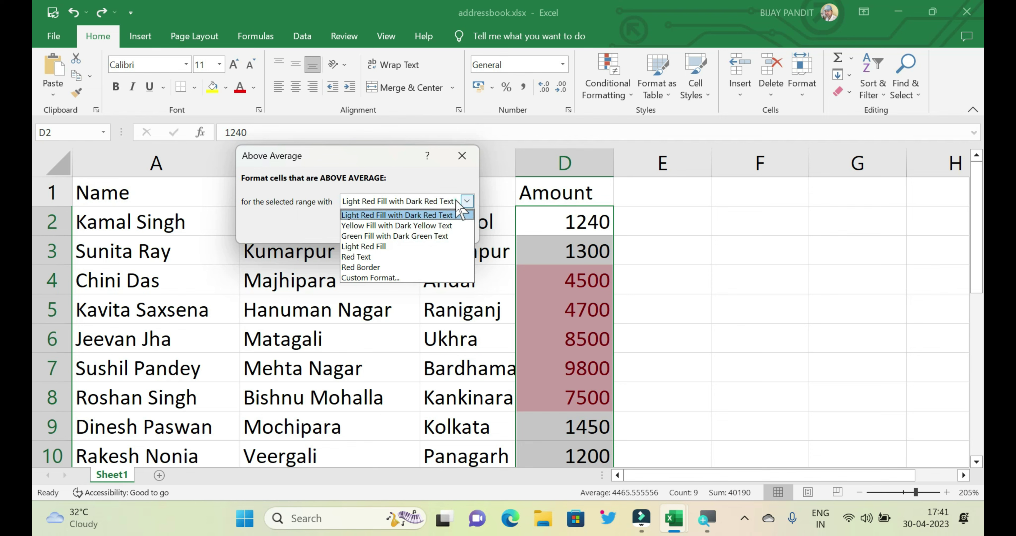
left_click(406, 237)
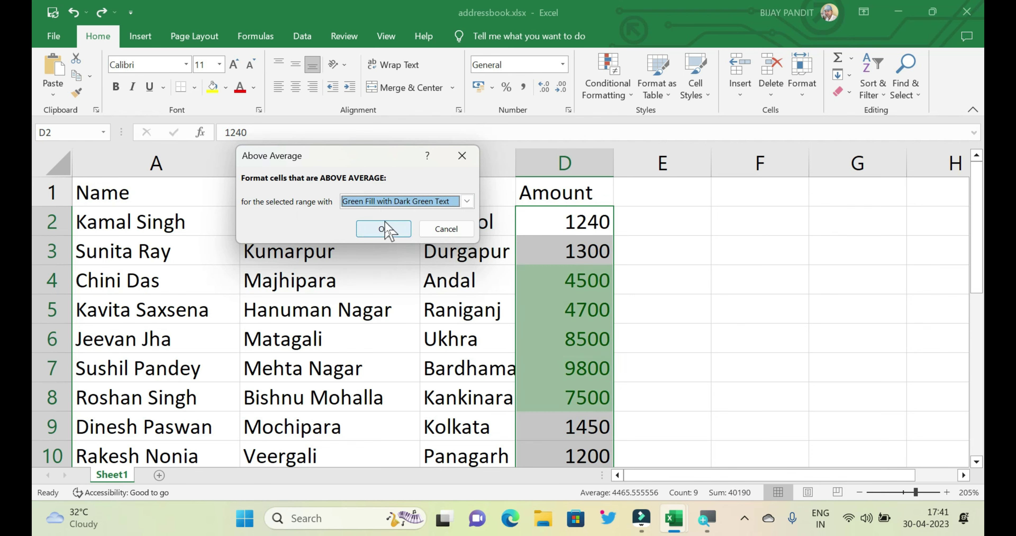
left_click(388, 230)
left_click_drag(578, 249, 591, 395)
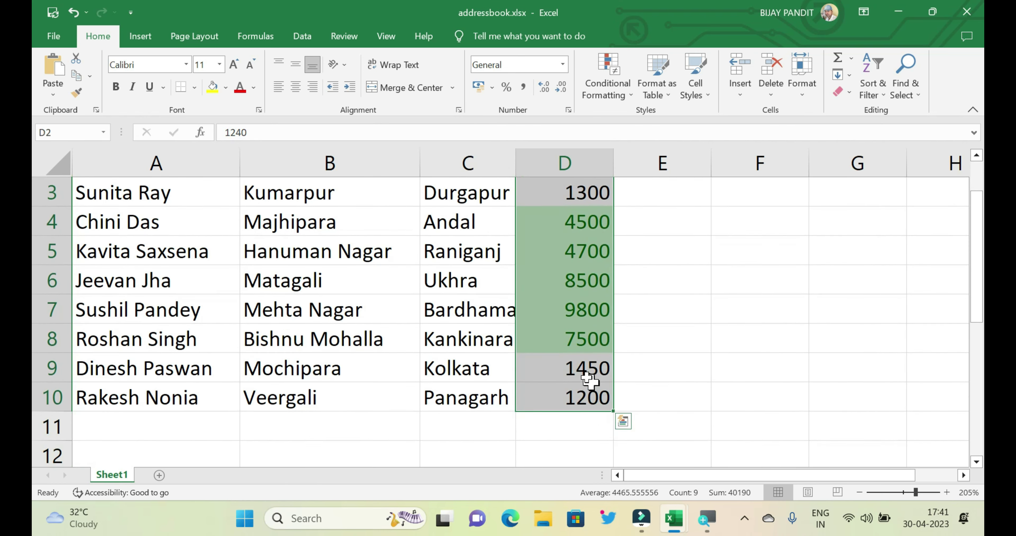
scroll(585, 371, "up", 1)
left_click(557, 333)
- AutoSum the amounts into D11 as =SUM(D2:D10), totalling 40190
left_click_drag(573, 281, 594, 399)
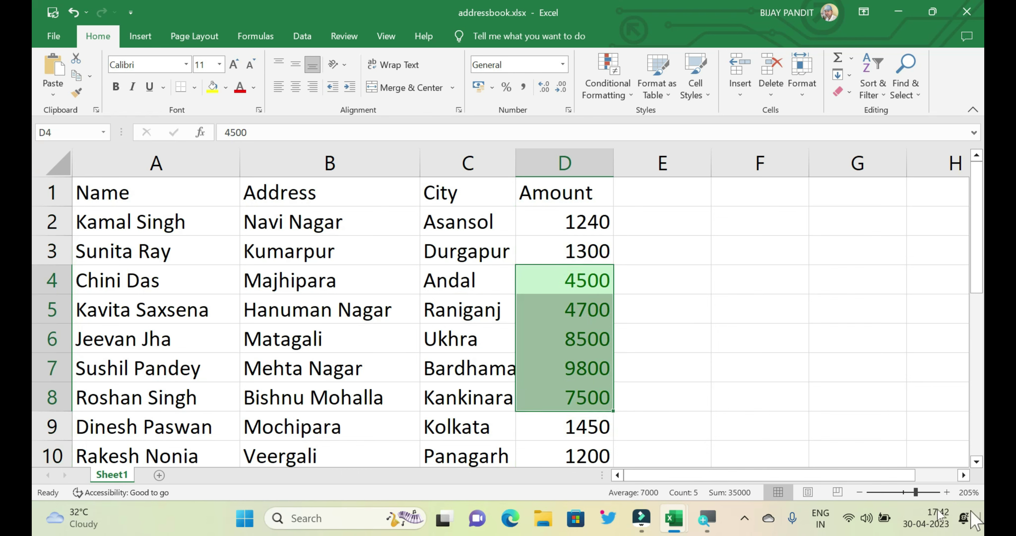
left_click_drag(596, 225, 611, 429)
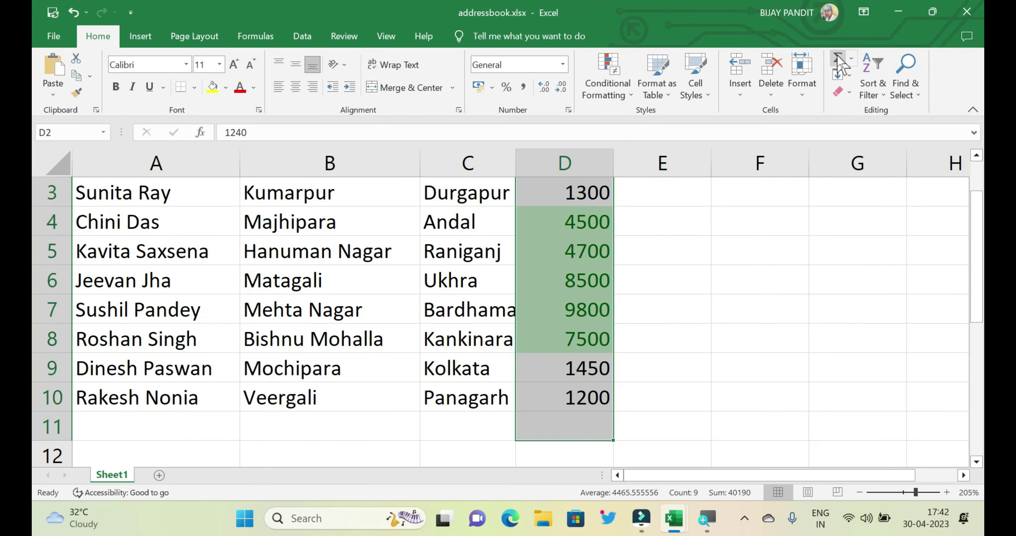
left_click(838, 59)
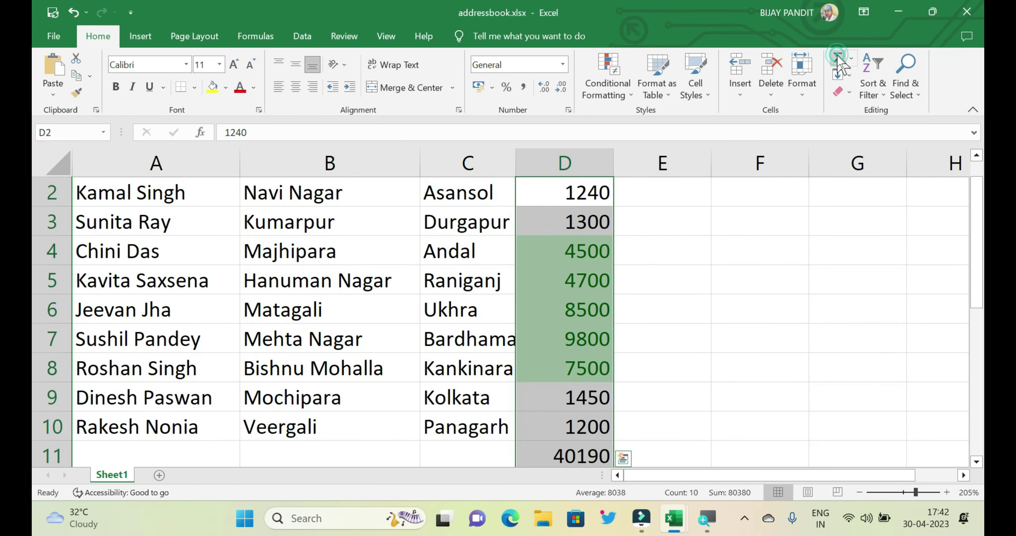
left_click(585, 459)
scroll(656, 456, "down", 1)
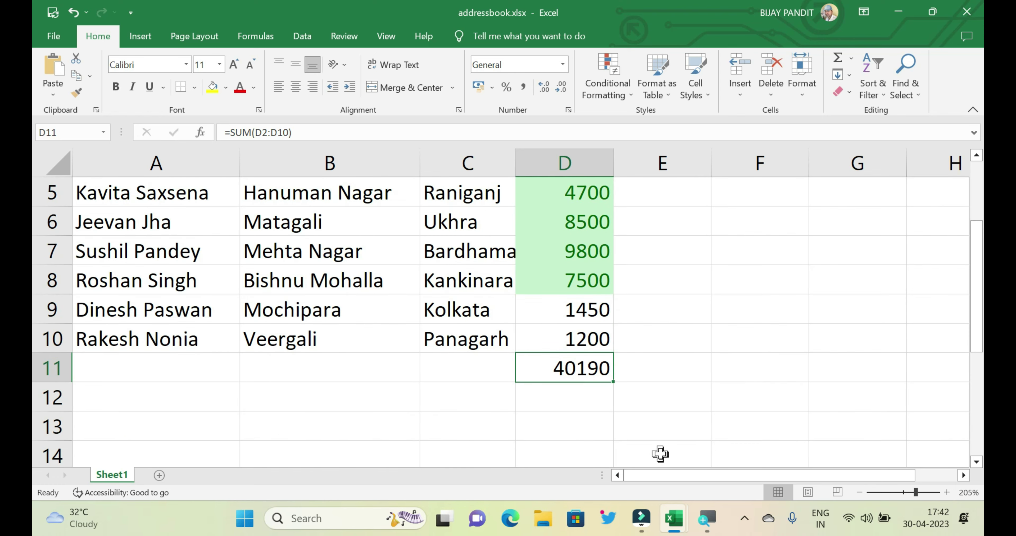
scroll(661, 454, "up", 1)
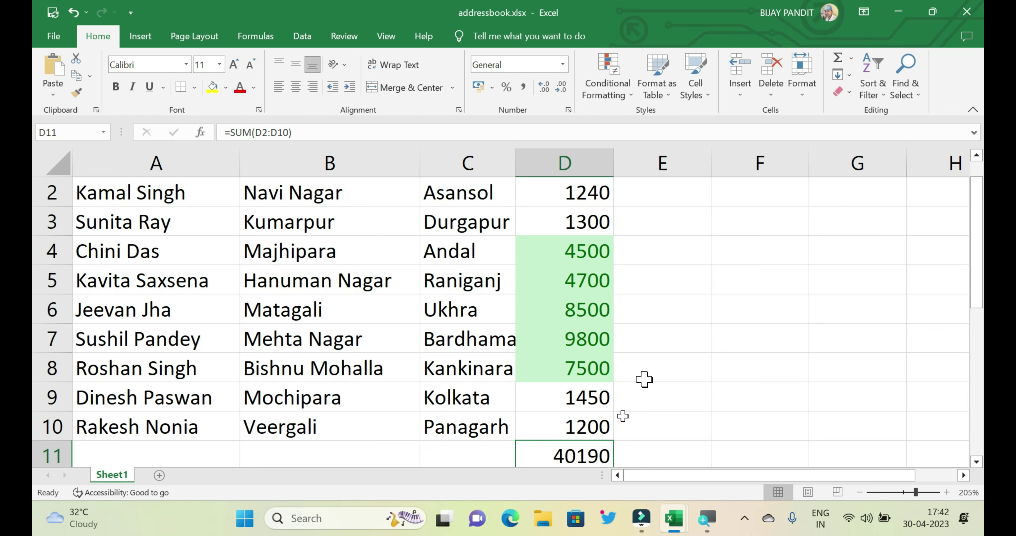
scroll(560, 394, "down", 1)
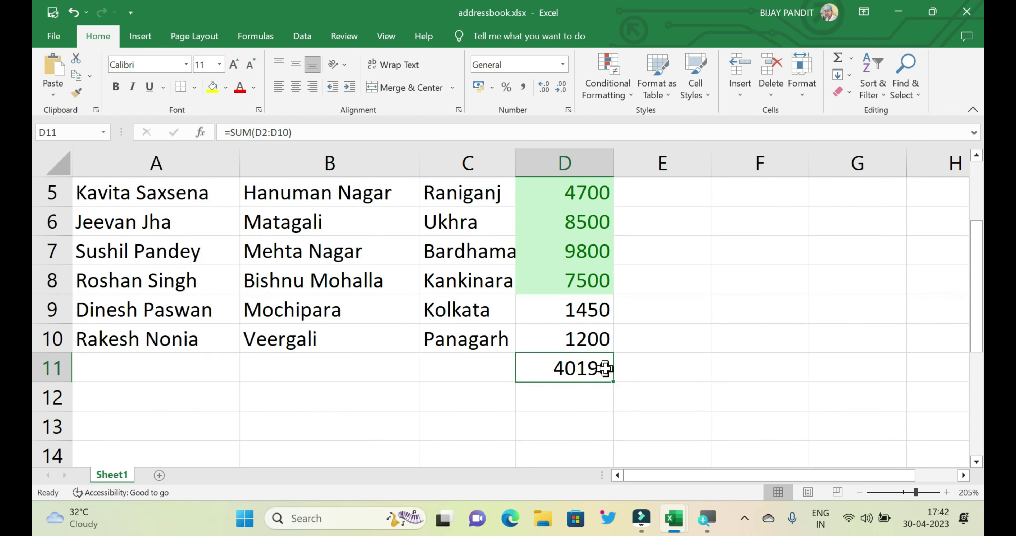
left_click(758, 374)
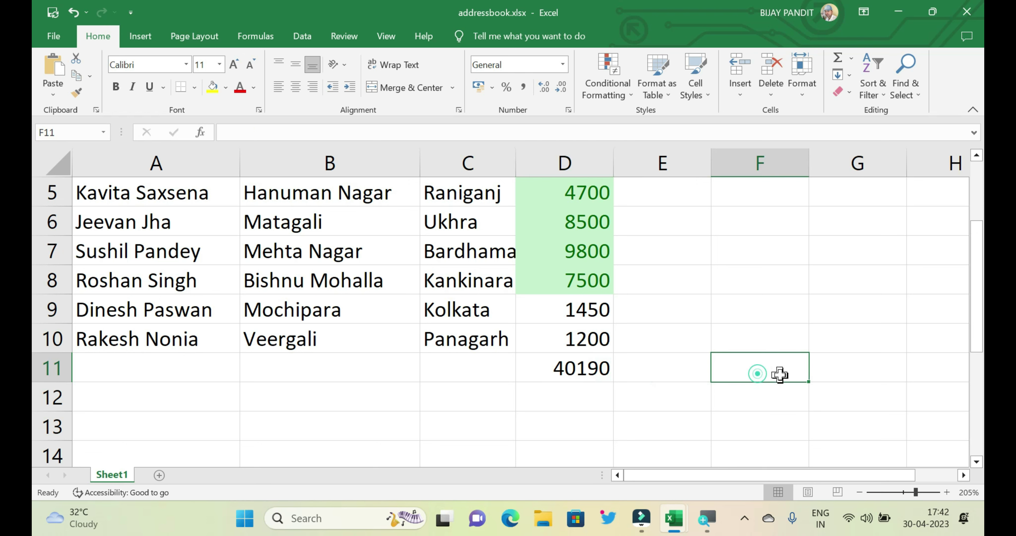
- Enter =40190/10 in F11 to get 4019
type("=")
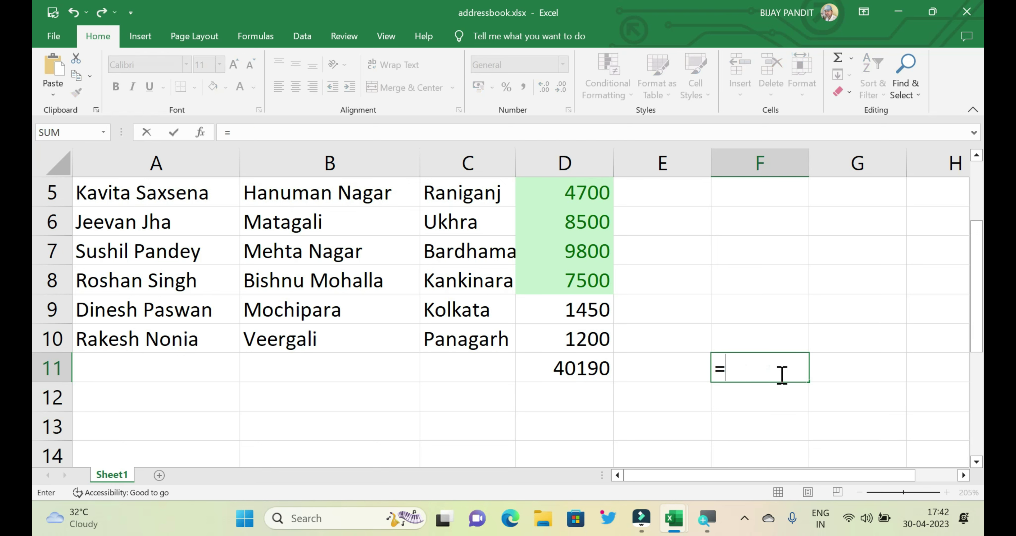
type("40")
type("190/")
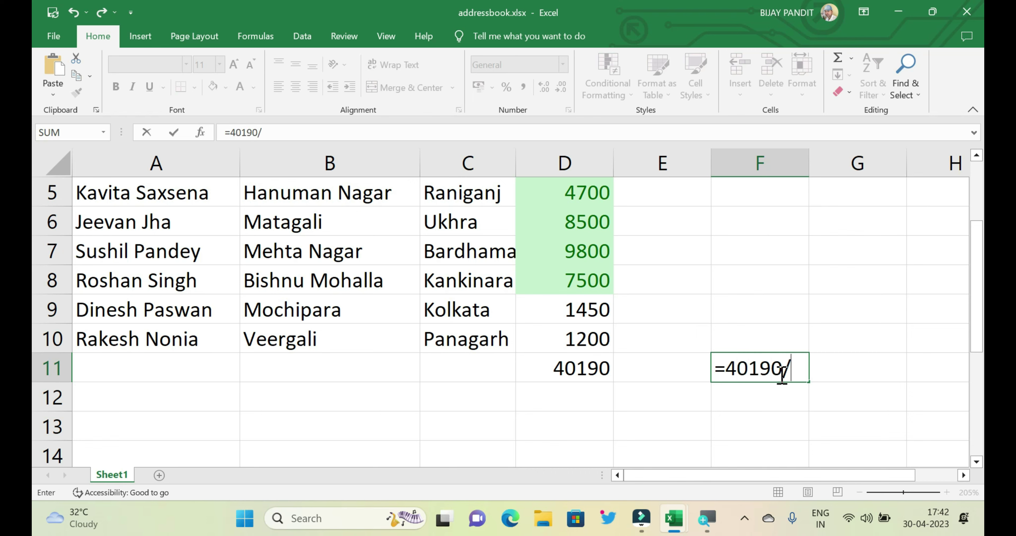
type("10")
key("Return")
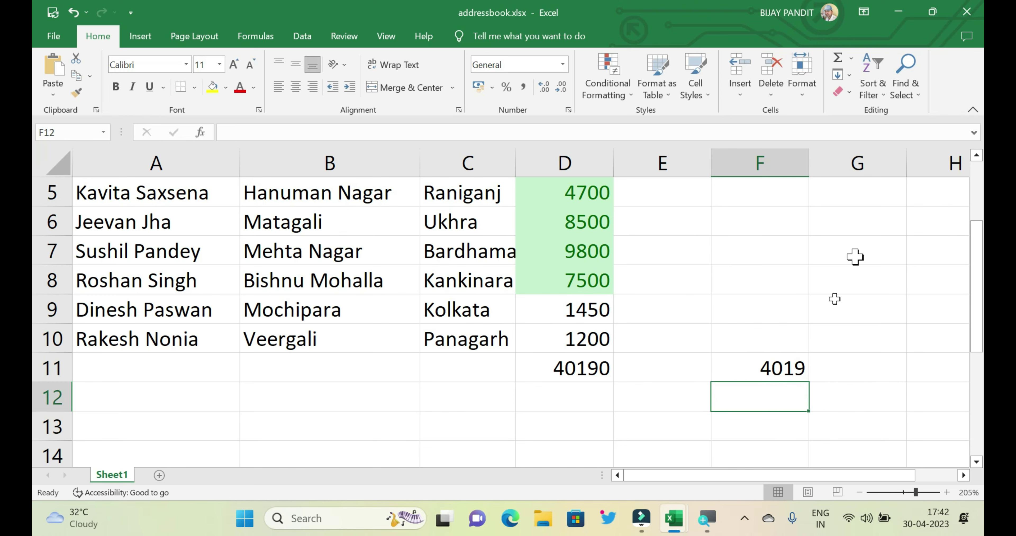
left_click(774, 369)
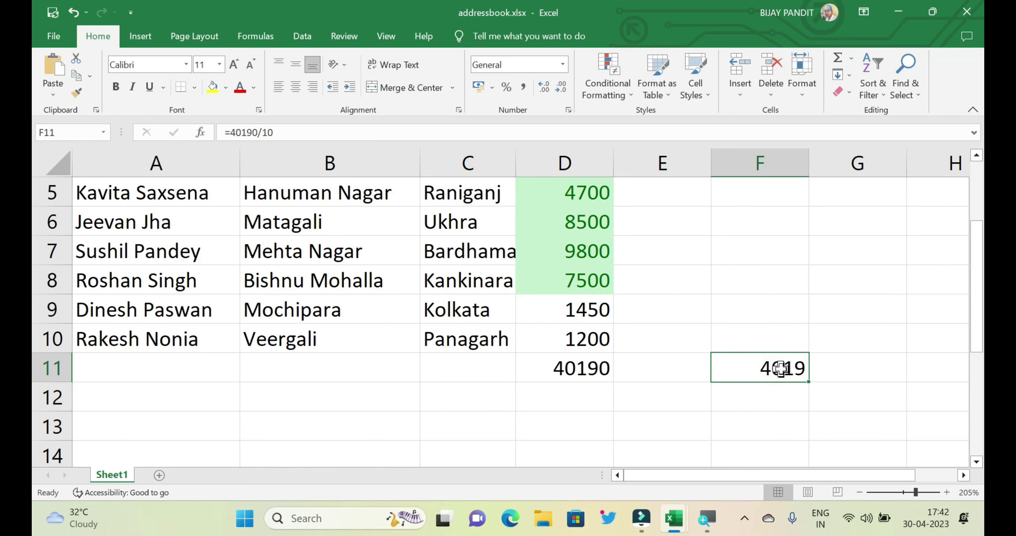
scroll(753, 408, "up", 2)
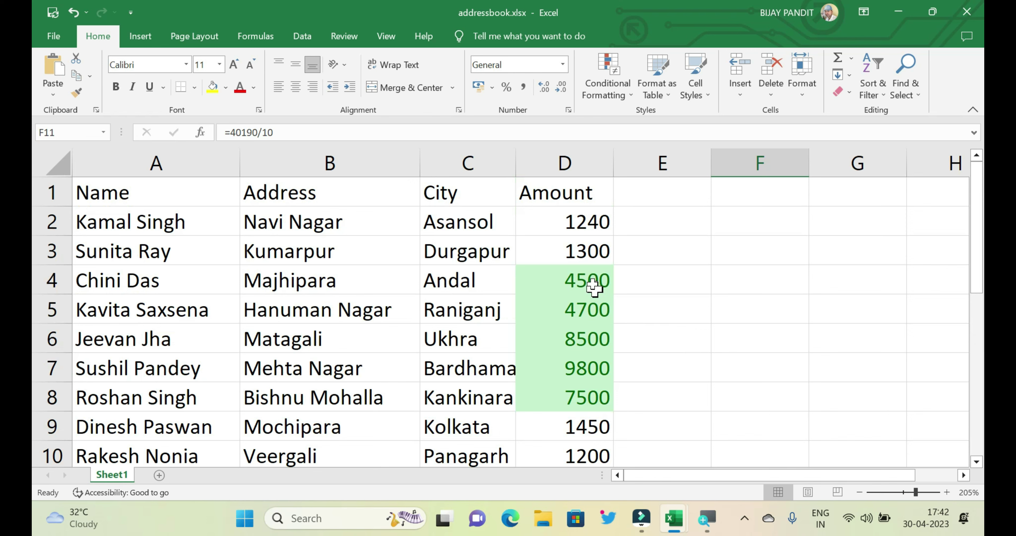
- Select the green above-average amounts in D4 to D8
left_click(585, 278)
left_click_drag(585, 278, 603, 392)
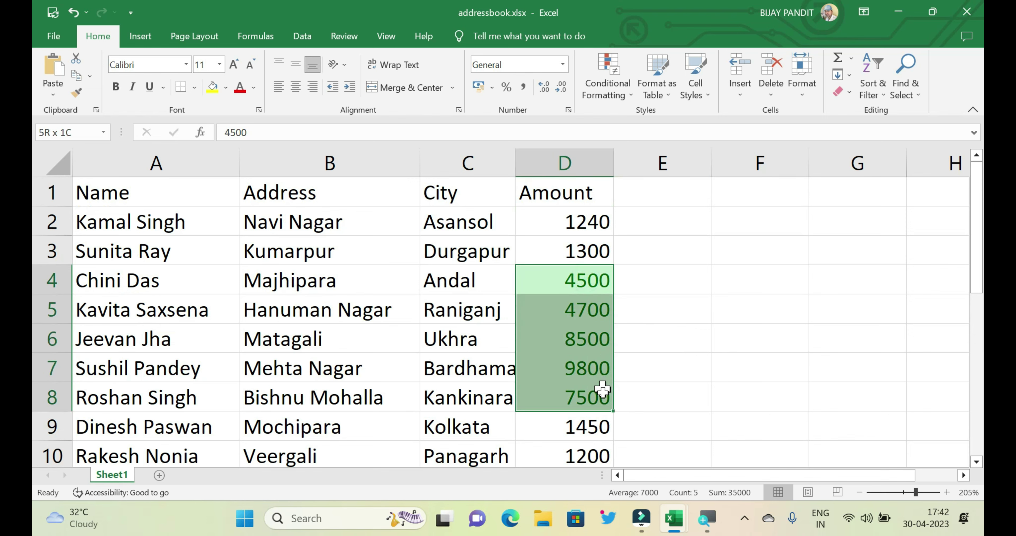
left_click_drag(599, 286, 591, 401)
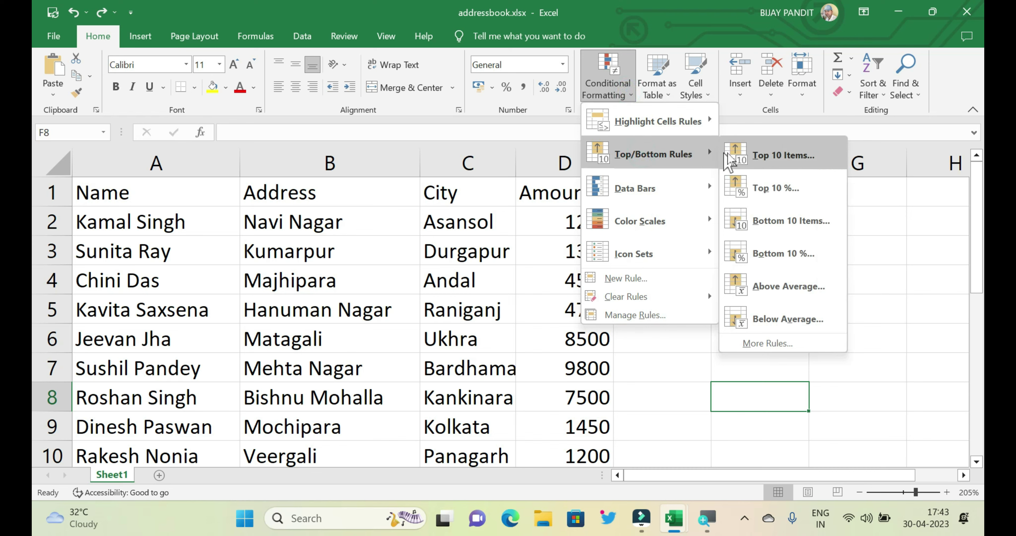
- Apply Below Average with Yellow Fill and Dark Yellow Text, check 1240, 1300, 1450, 1200, then undo it
left_click(798, 324)
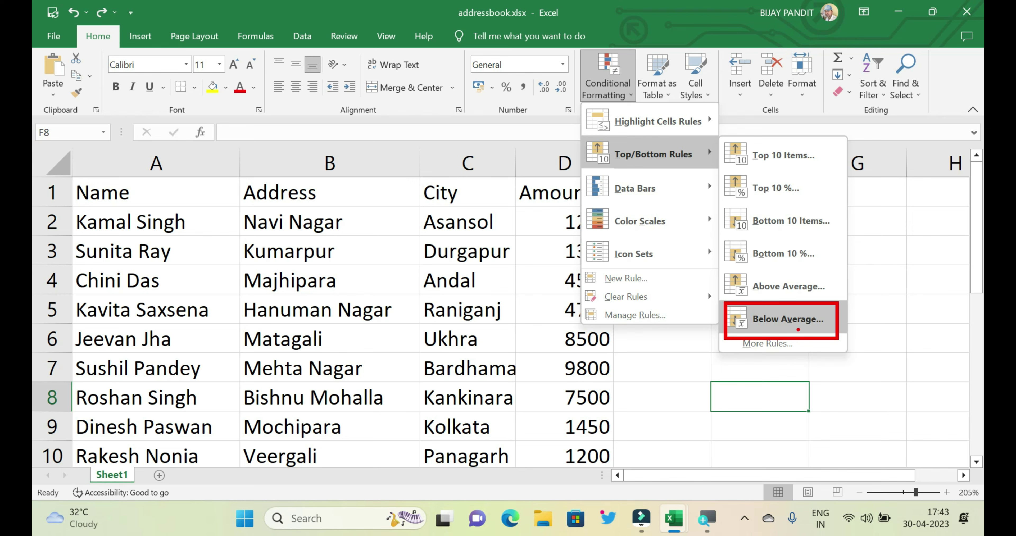
left_click(798, 330)
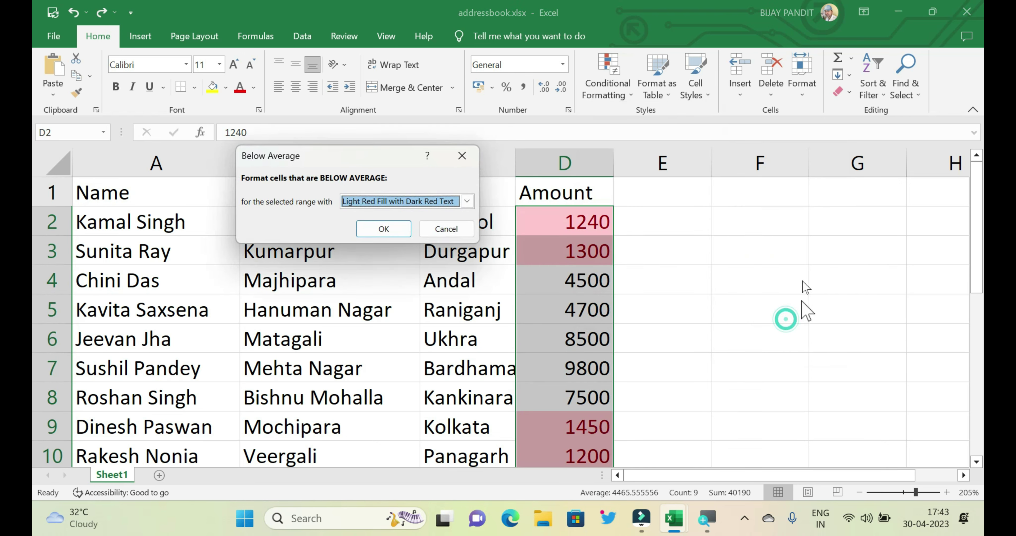
left_click_drag(366, 156, 344, 158)
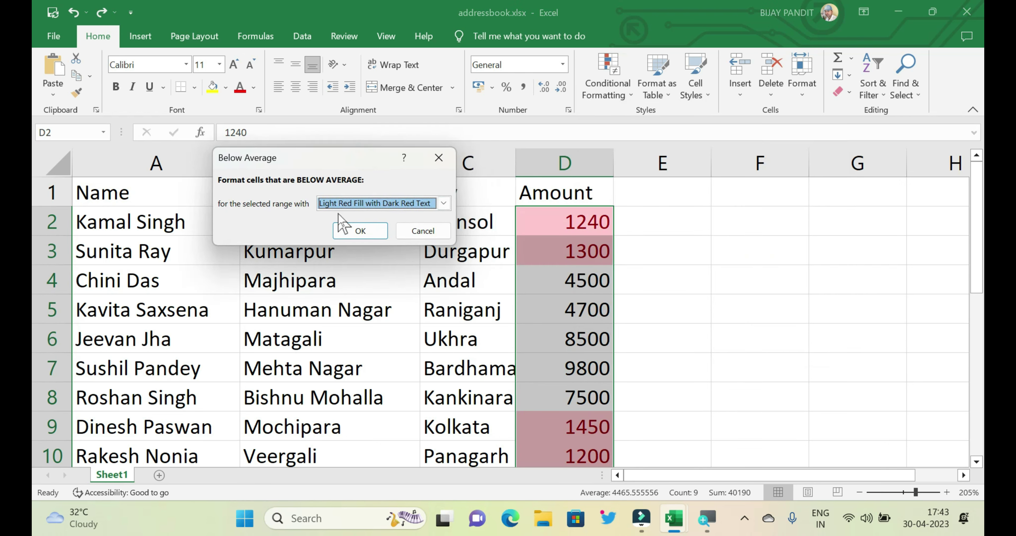
left_click(402, 201)
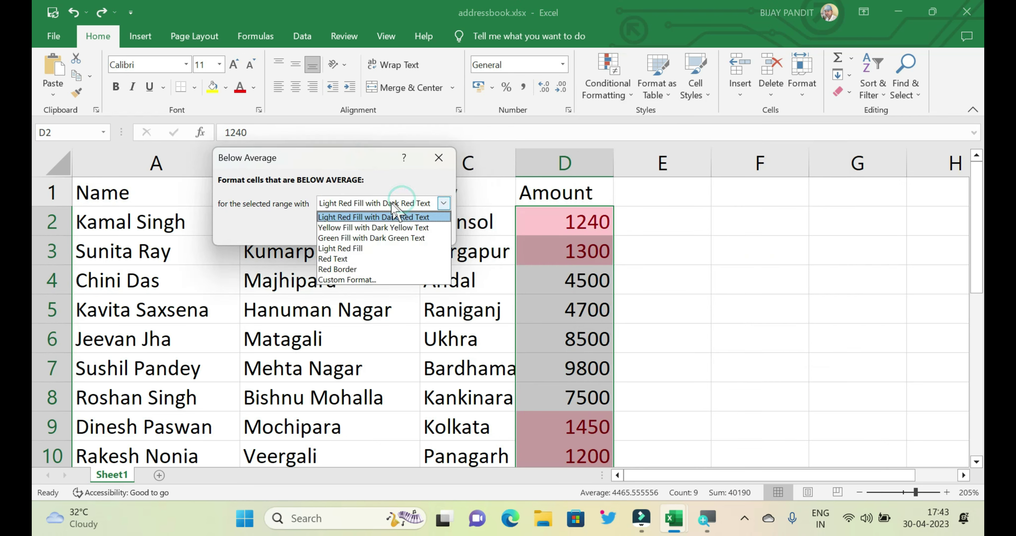
left_click(373, 228)
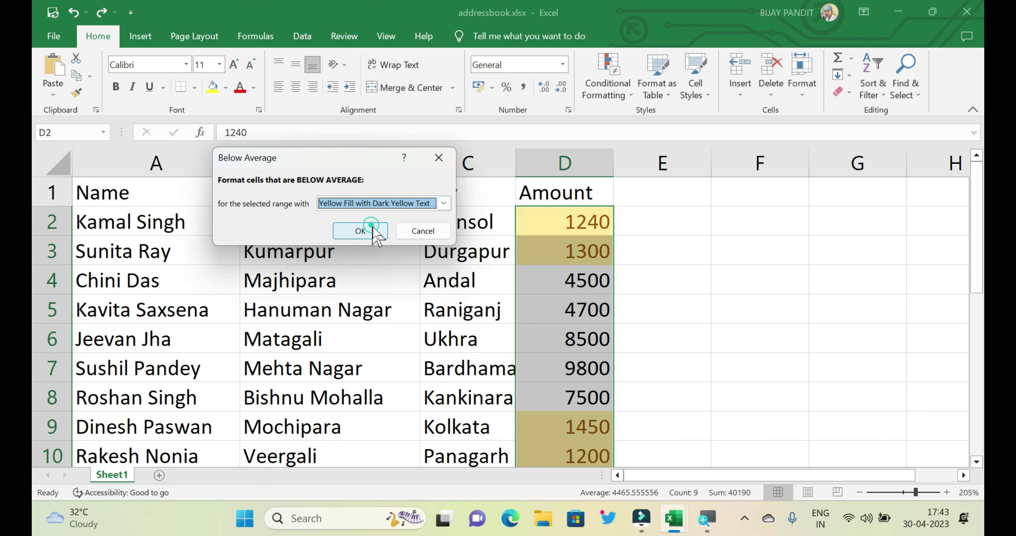
left_click(368, 229)
left_click(654, 333)
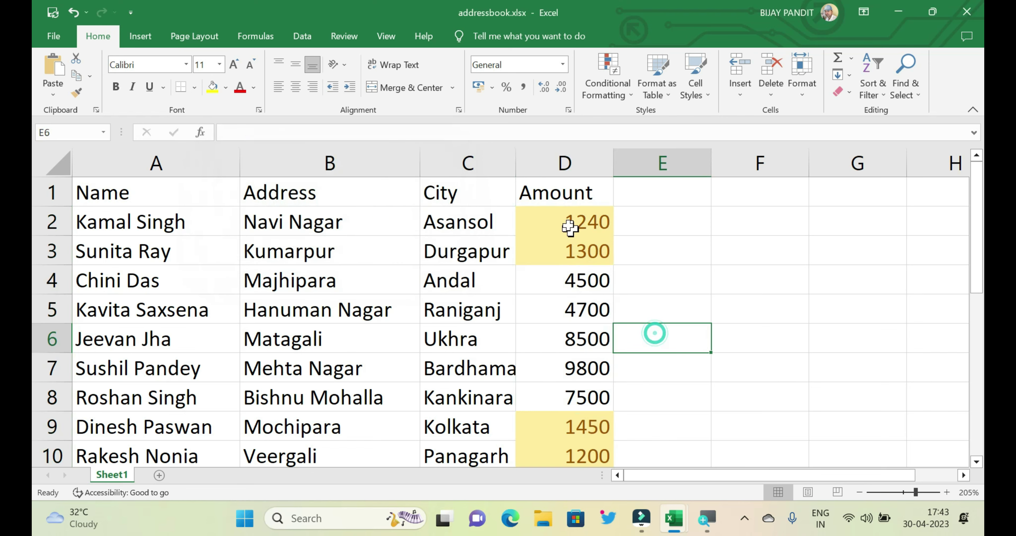
left_click_drag(536, 217, 569, 253)
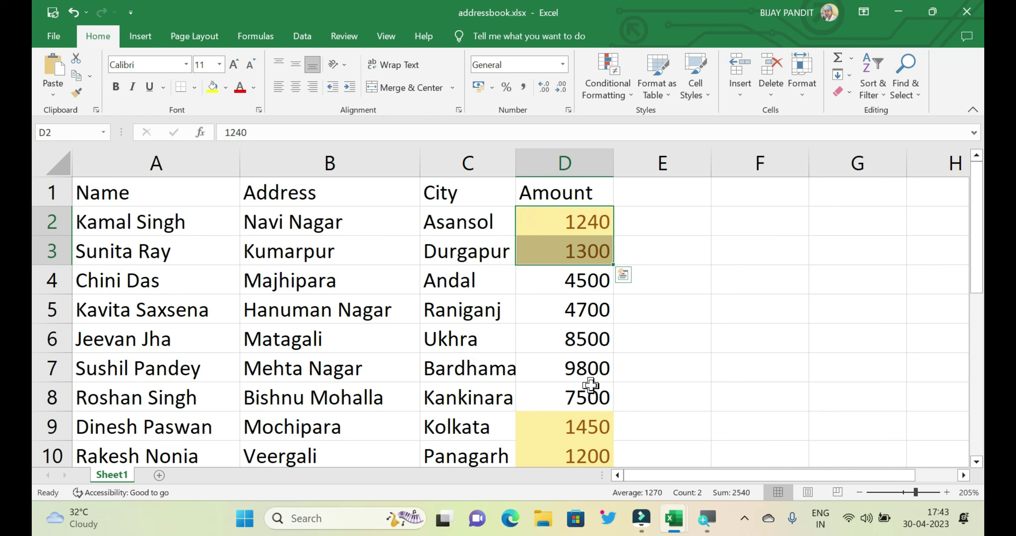
left_click_drag(572, 426, 578, 445)
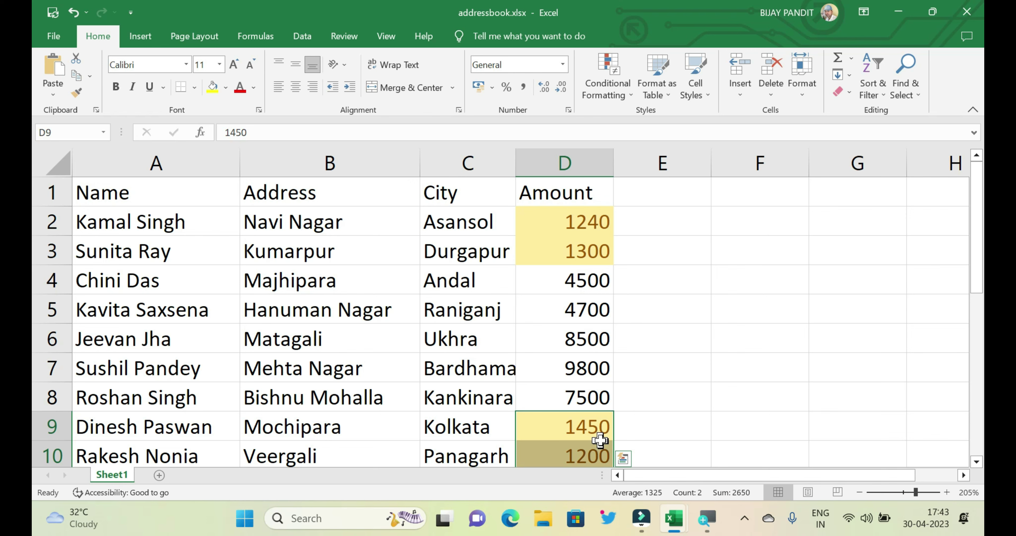
key("ctrl+z")
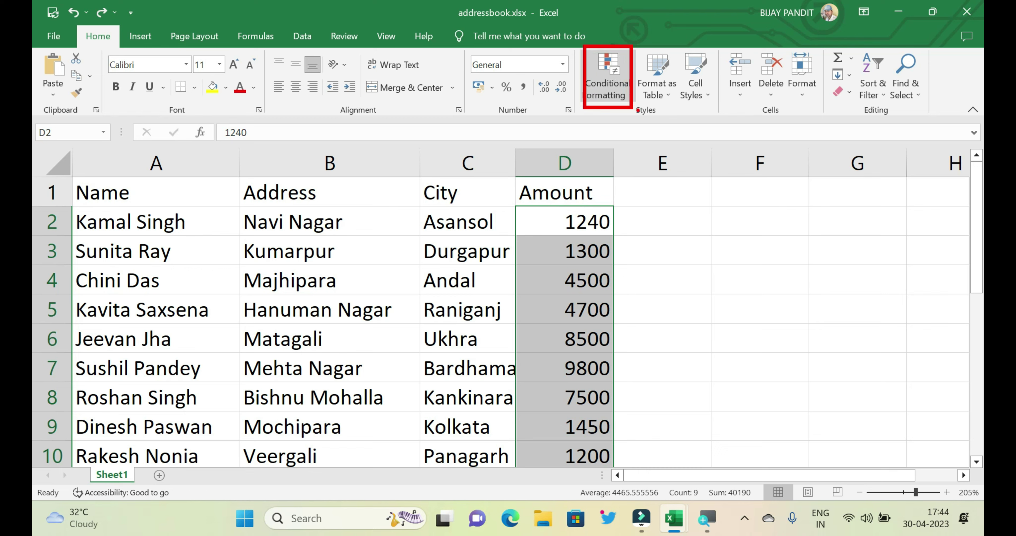
- Select the table data and apply purple Solid Fill data bars to the Amount values
left_click(607, 79)
mouse_move(639, 188)
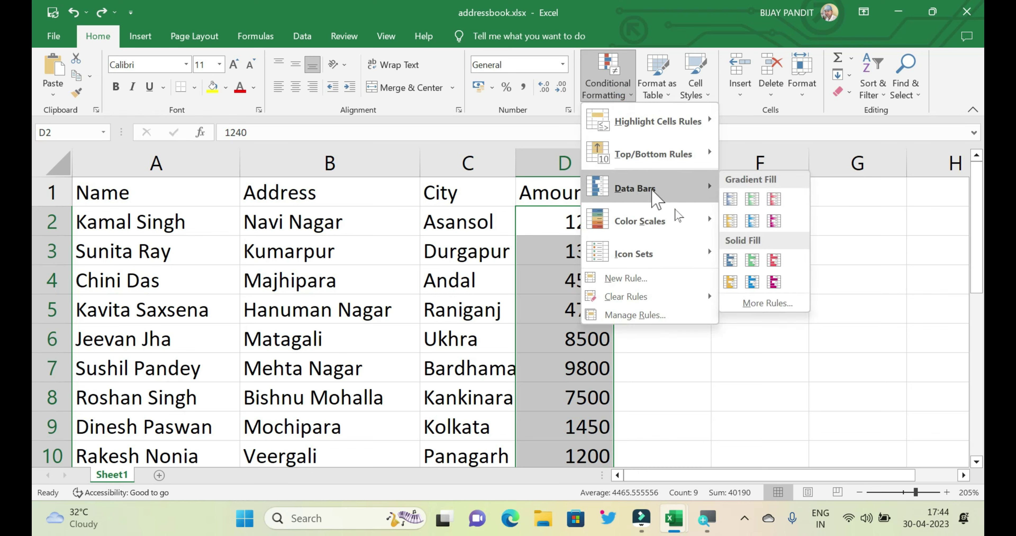
left_click(711, 396)
mouse_move(105, 193)
left_mouse_down()
mouse_move(476, 442)
mouse_move(544, 447)
left_mouse_up()
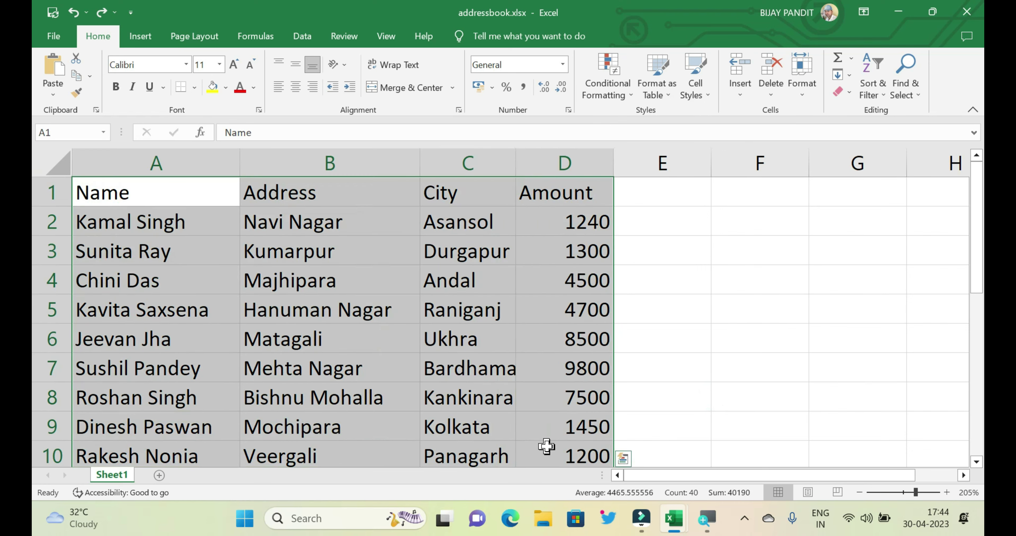
left_click(618, 88)
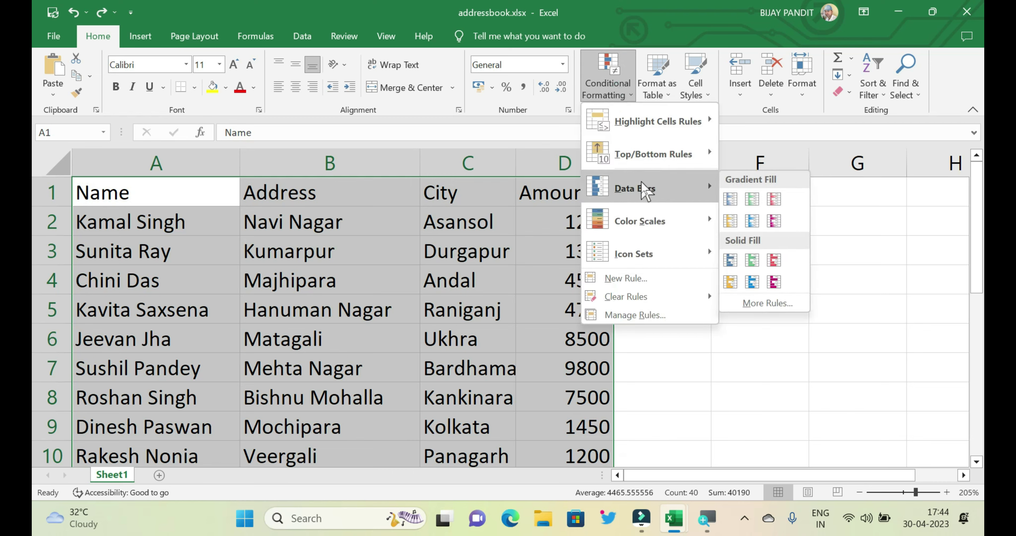
mouse_move(635, 188)
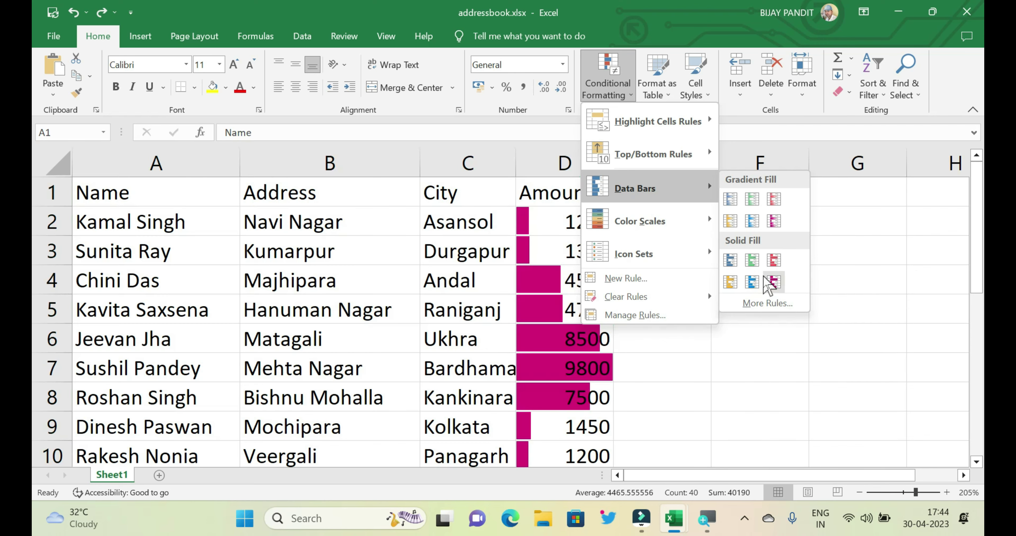
left_click(773, 282)
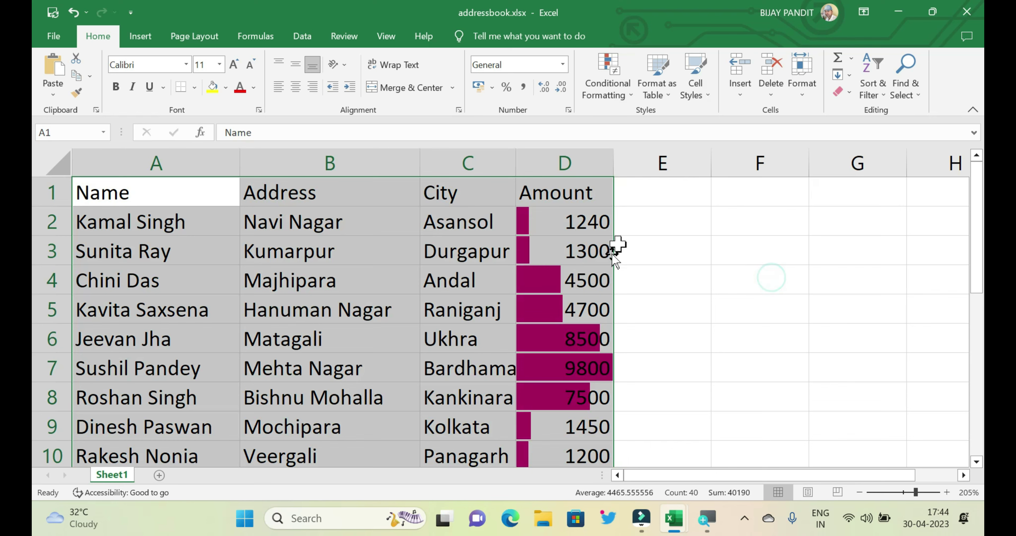
left_click(654, 261)
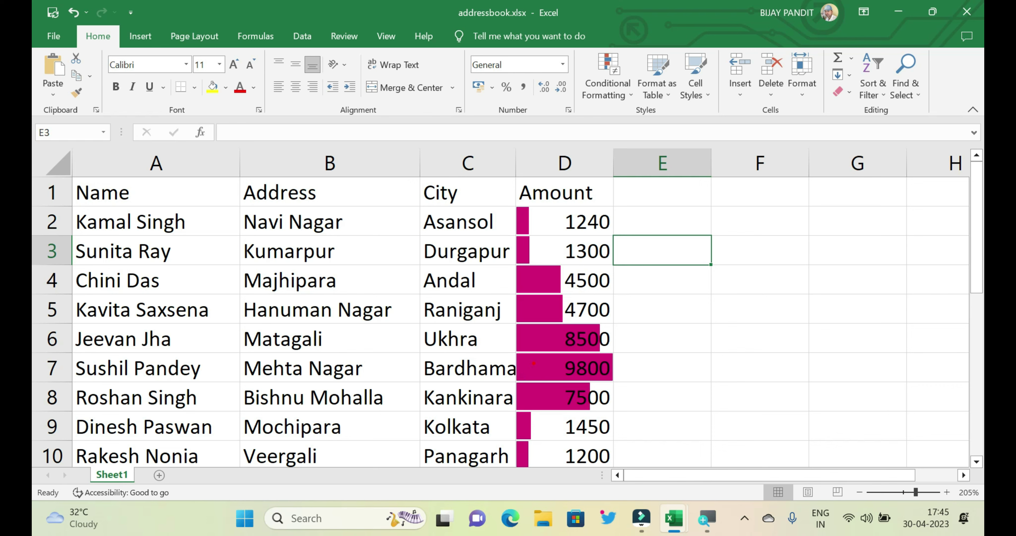
- Mark the 9800 amount with the longest bar and the 1200 amount with a short bar
left_click_drag(512, 351, 653, 387)
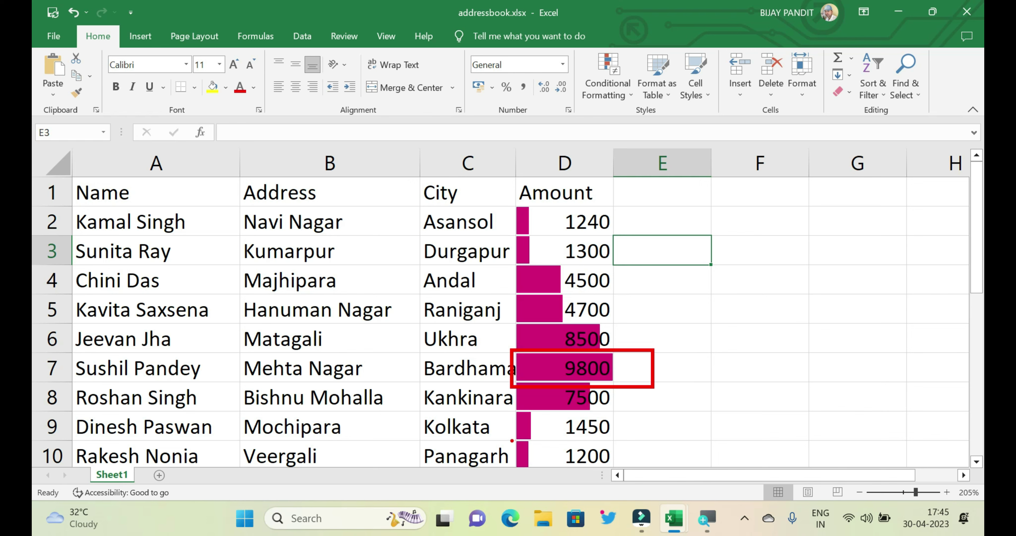
left_click_drag(513, 439, 635, 475)
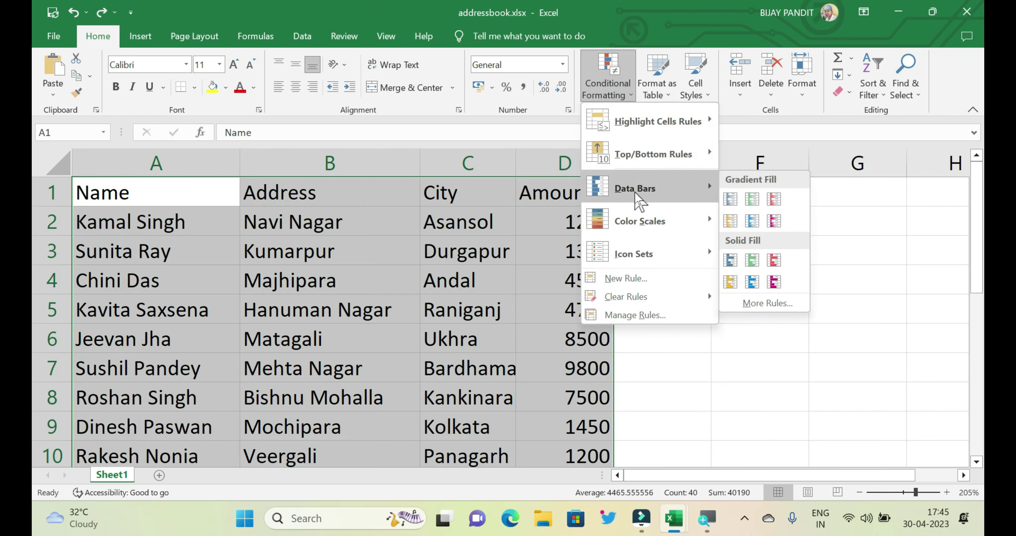
mouse_move(640, 221)
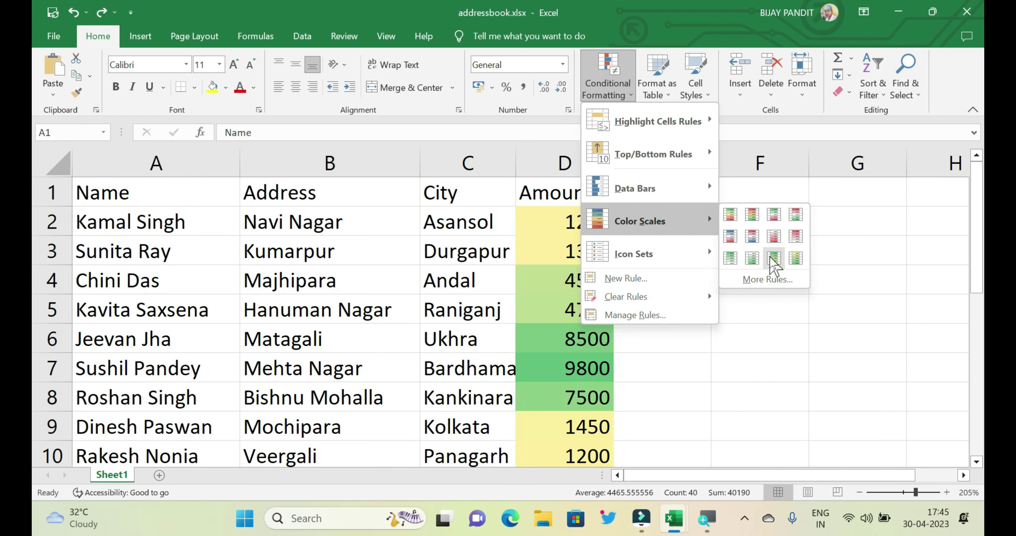
- Apply the Red-White-Blue colour scale, then compare the blue low amounts with the red 9800
left_click(746, 238)
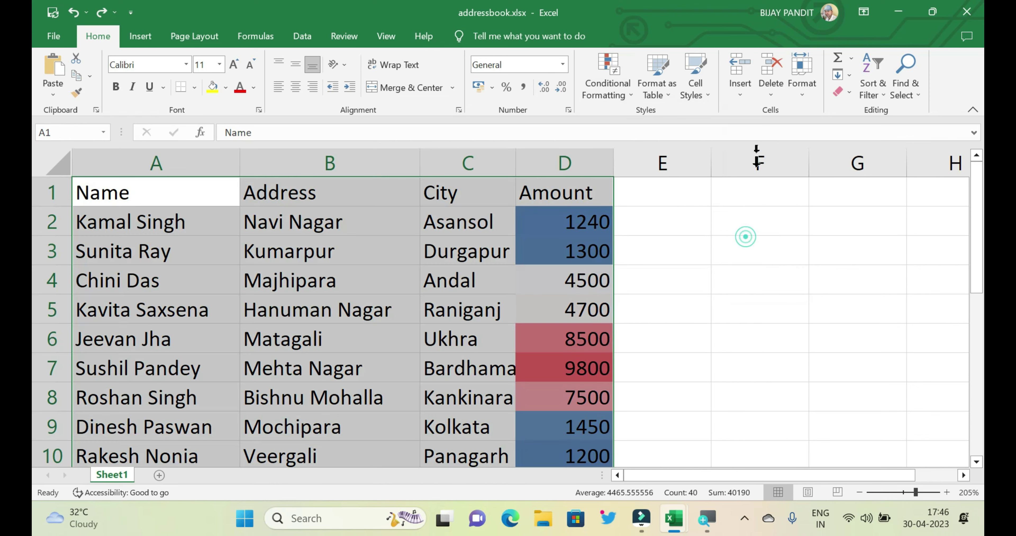
left_click(692, 245)
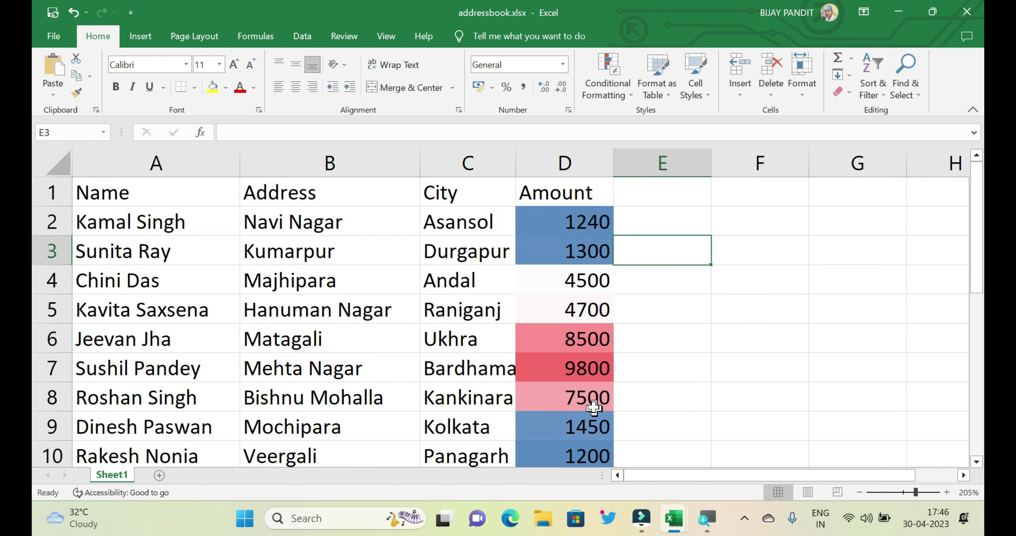
left_click_drag(569, 230, 574, 251)
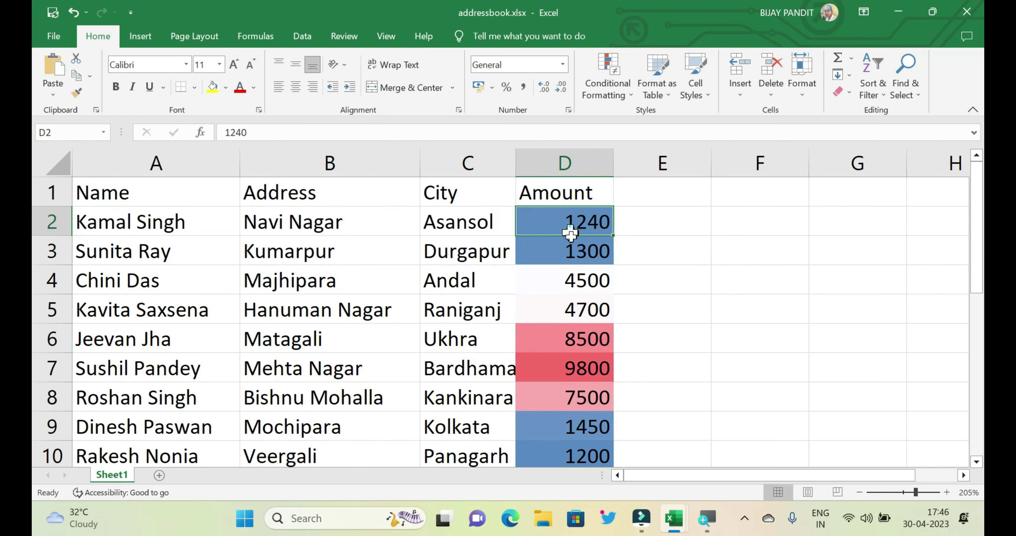
left_click_drag(561, 421, 558, 448)
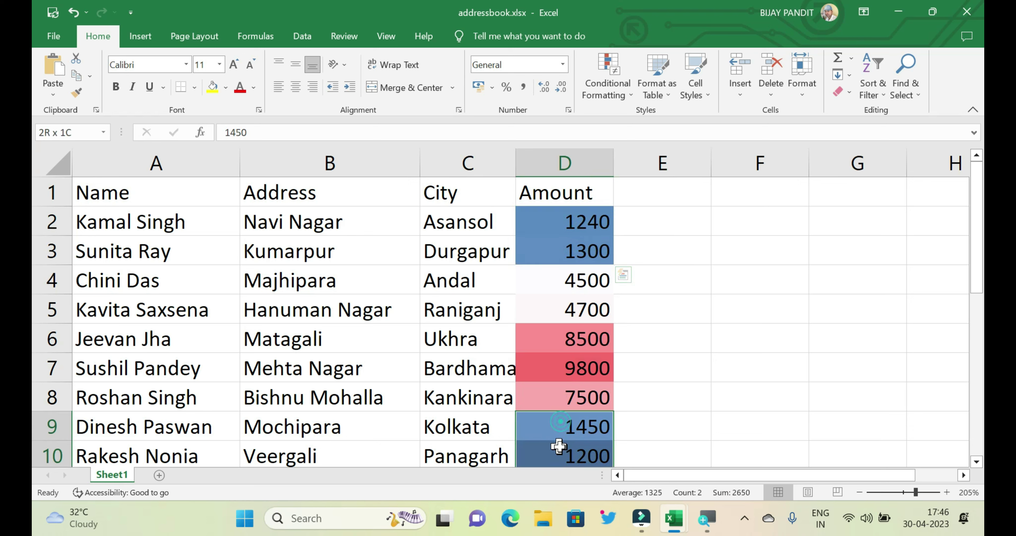
left_click(592, 369)
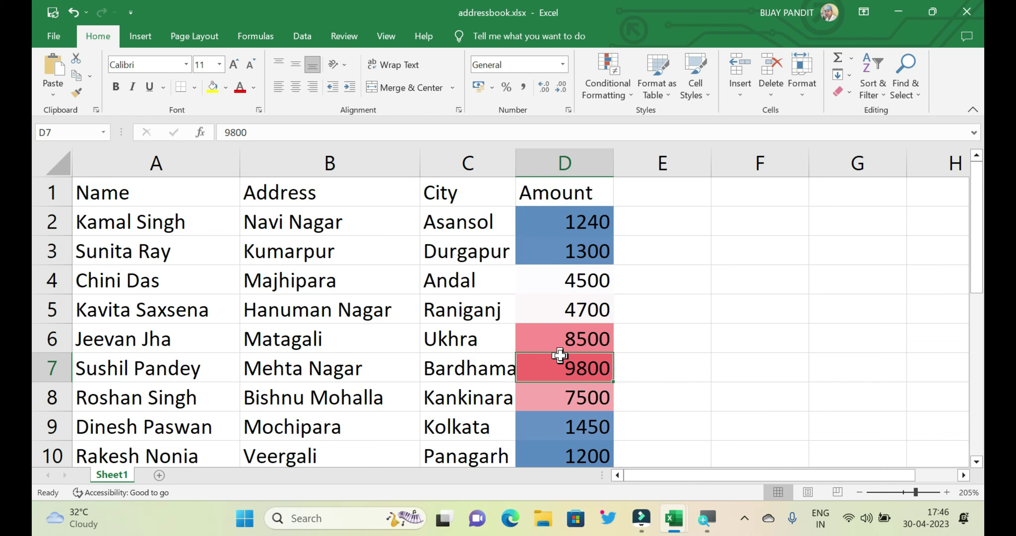
left_click(522, 362)
left_click_drag(512, 349, 631, 391)
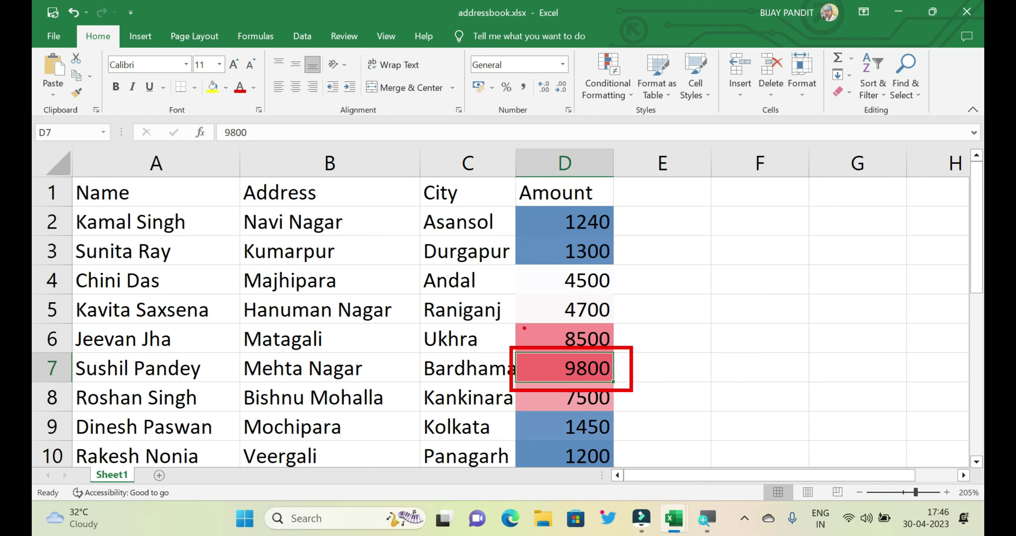
- Mark the shaded amounts 8500, 7500, 4700, 4500, 1450, 1300, 1240 and 1200
left_click_drag(503, 317, 625, 345)
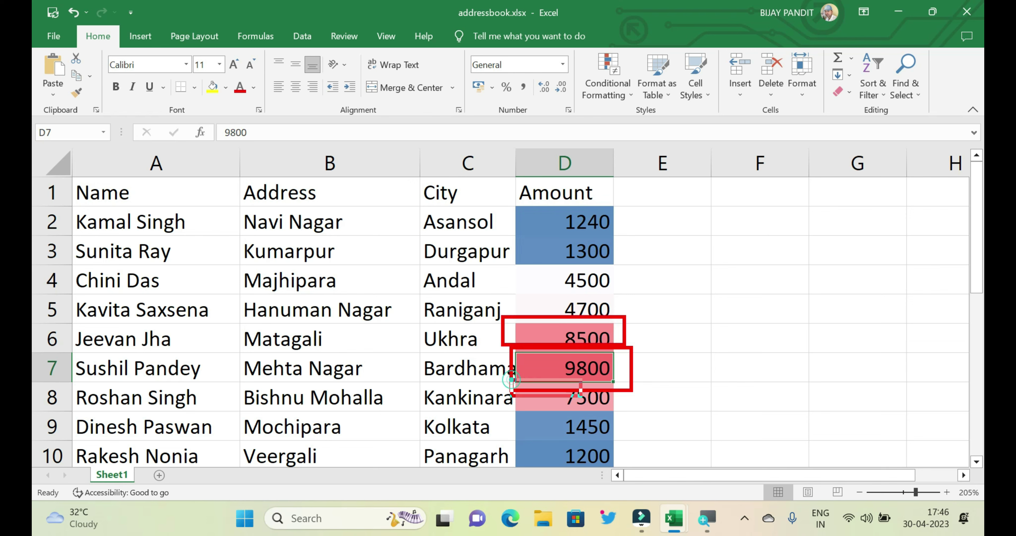
left_click_drag(511, 379, 627, 401)
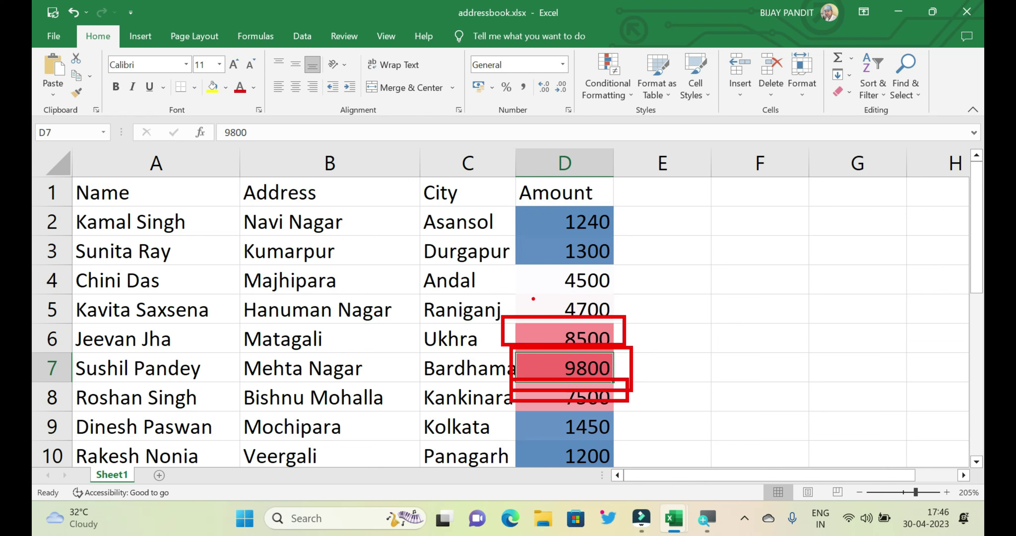
left_click_drag(532, 298, 620, 325)
left_click_drag(544, 265, 630, 291)
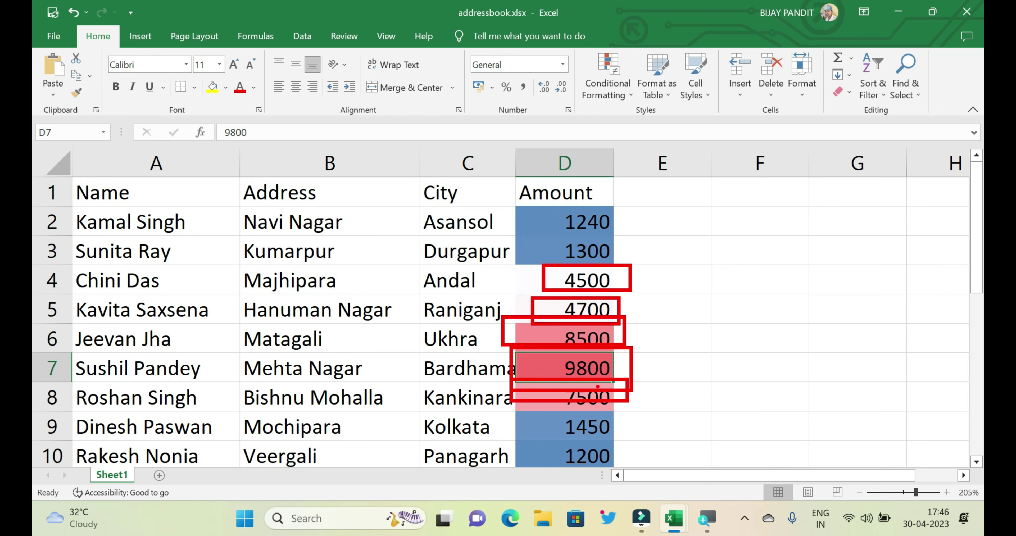
left_click_drag(532, 408, 625, 439)
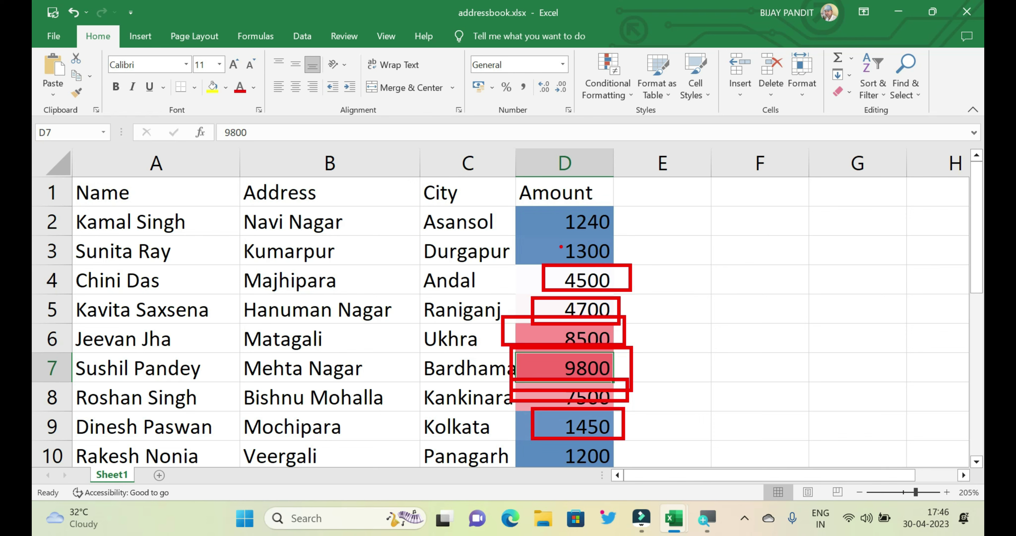
left_click_drag(561, 247, 614, 262)
left_click_drag(549, 204, 607, 239)
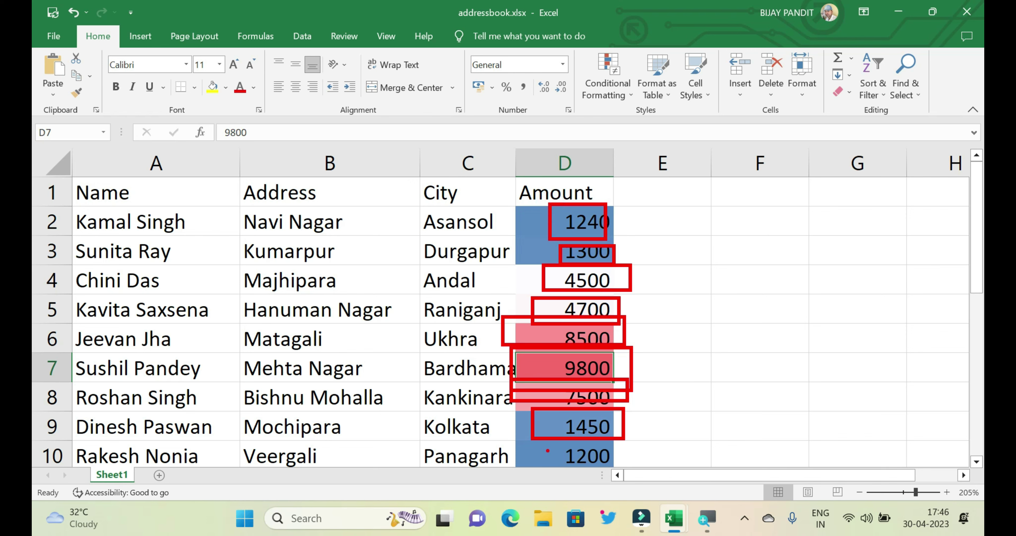
left_click_drag(554, 440, 629, 472)
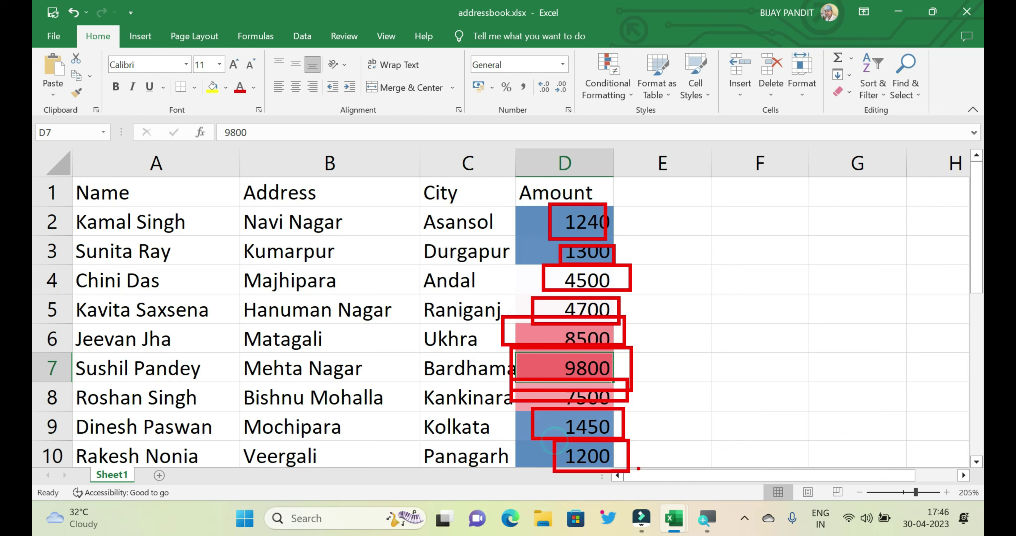
left_click(611, 91)
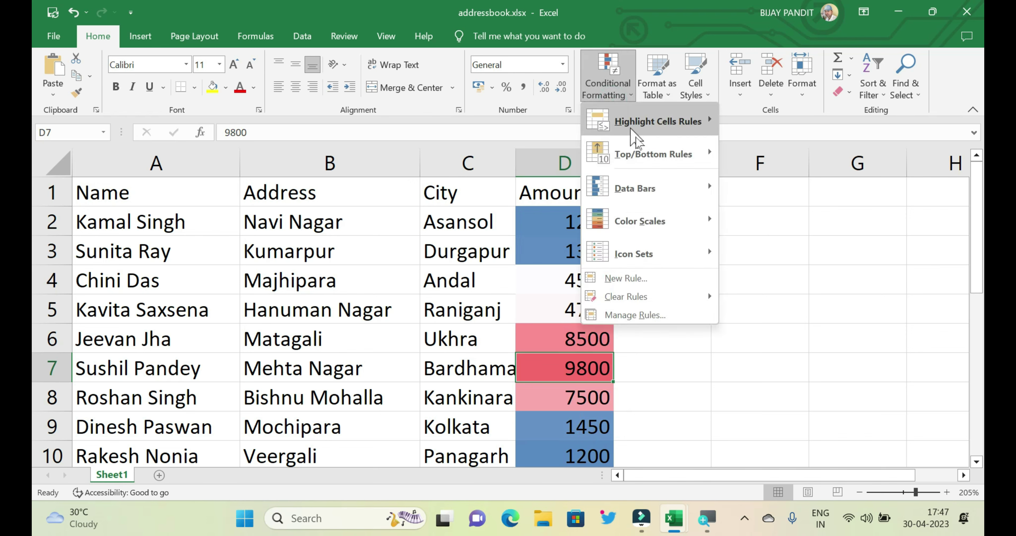
mouse_move(640, 220)
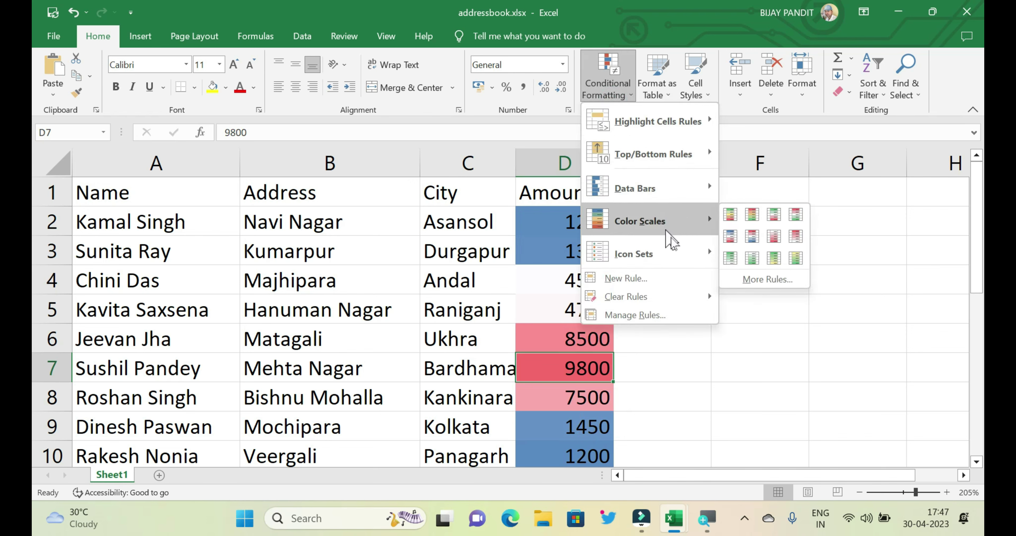
- Undo the Amount column's colour scale and apply the 5 Ratings icon set instead
left_click(777, 199)
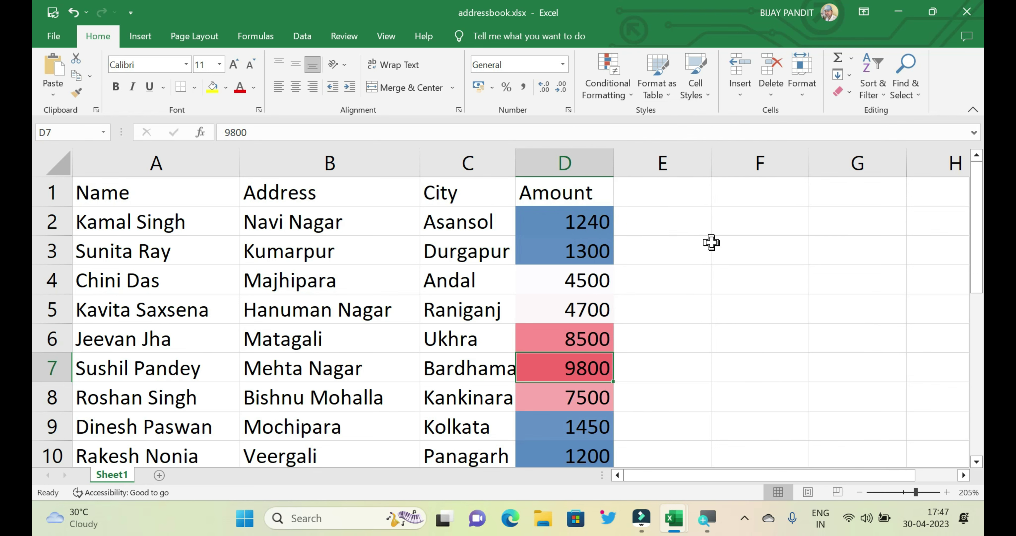
key("ctrl+z")
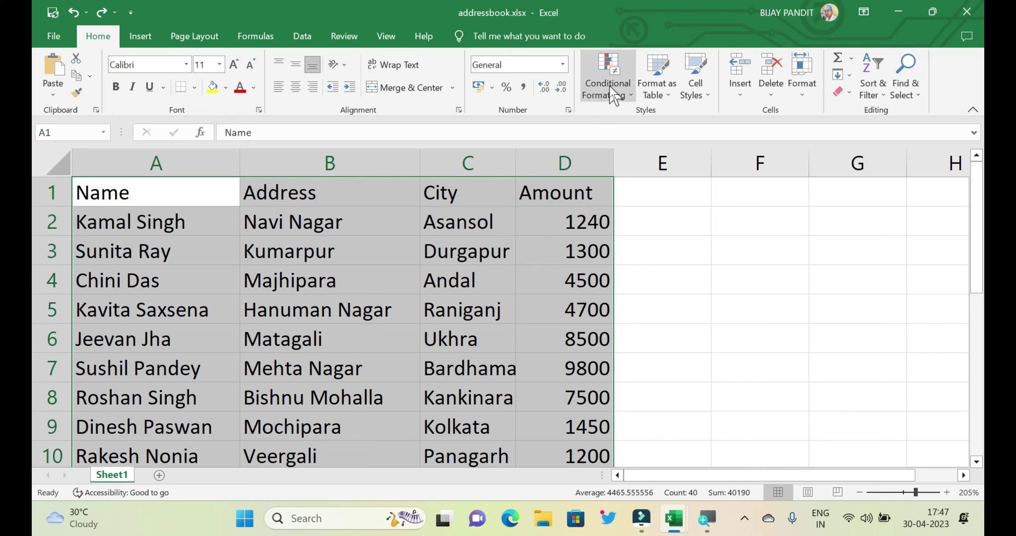
left_click(610, 94)
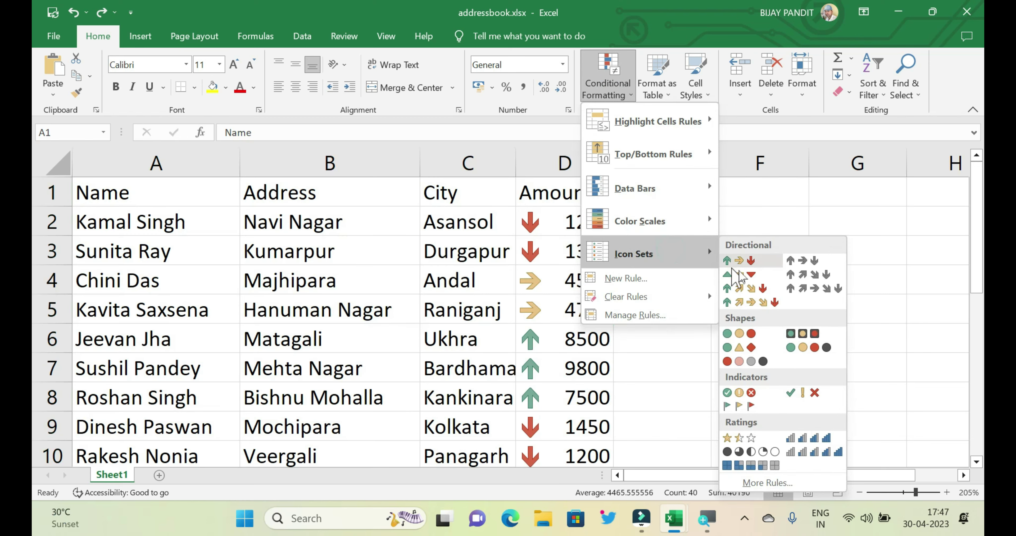
mouse_move(633, 253)
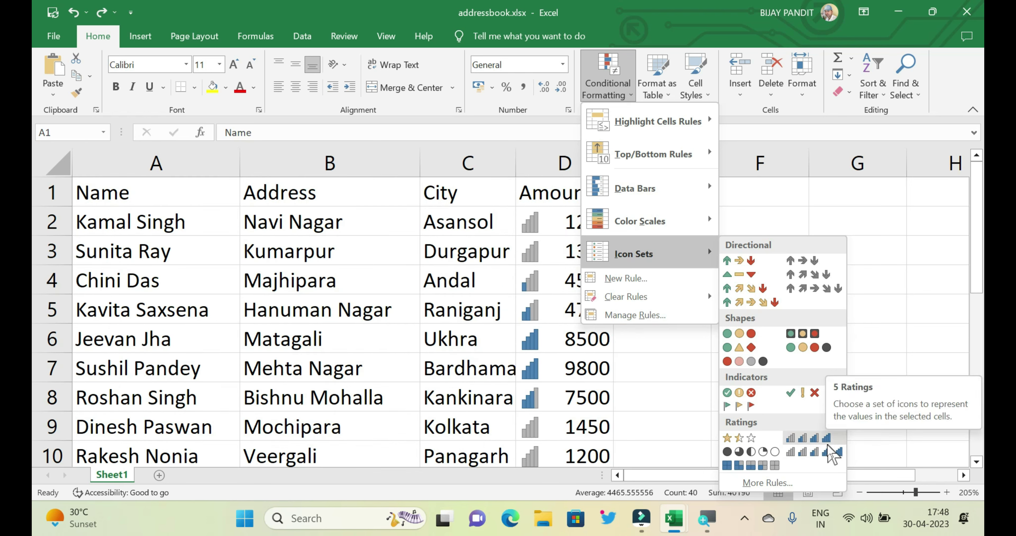
left_click(832, 452)
- Inspect the rating icons by selecting the 9800 amount with its city, then 1200
left_click(564, 378)
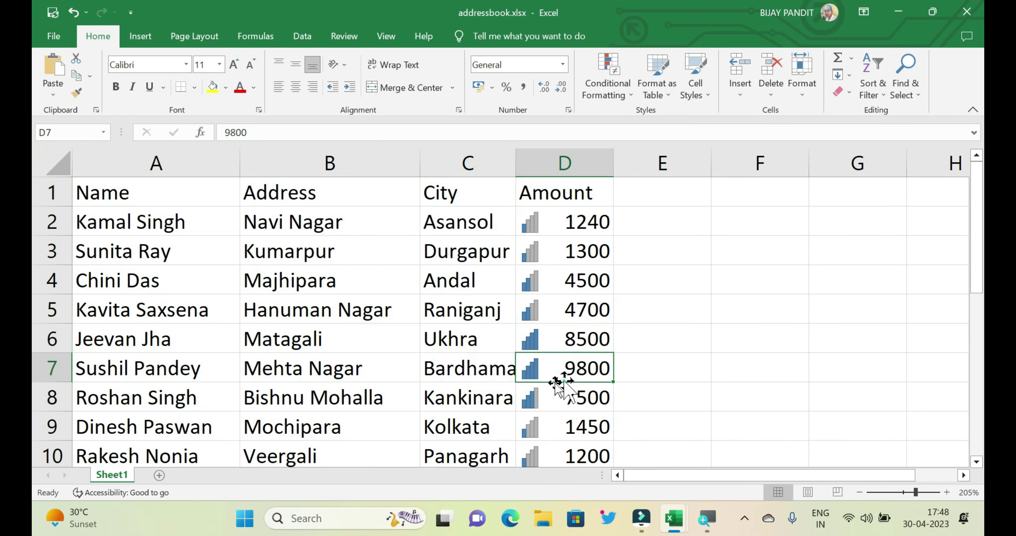
left_click_drag(472, 379, 567, 368)
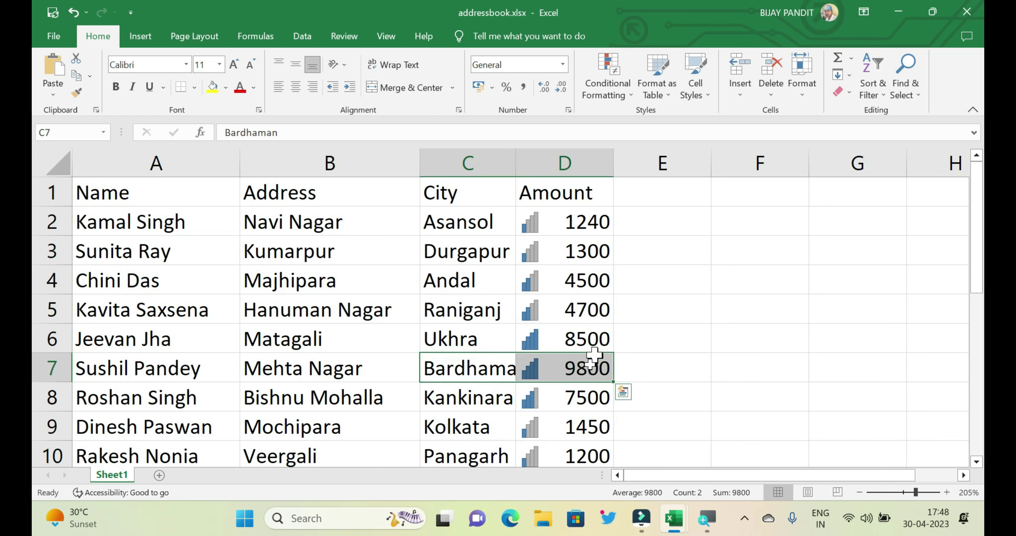
left_click(571, 453)
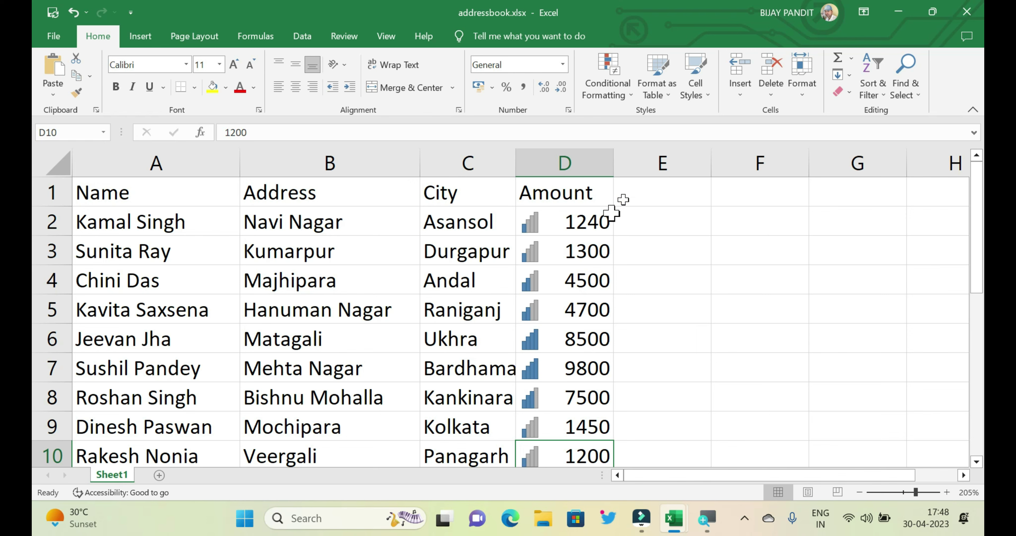
left_click(609, 96)
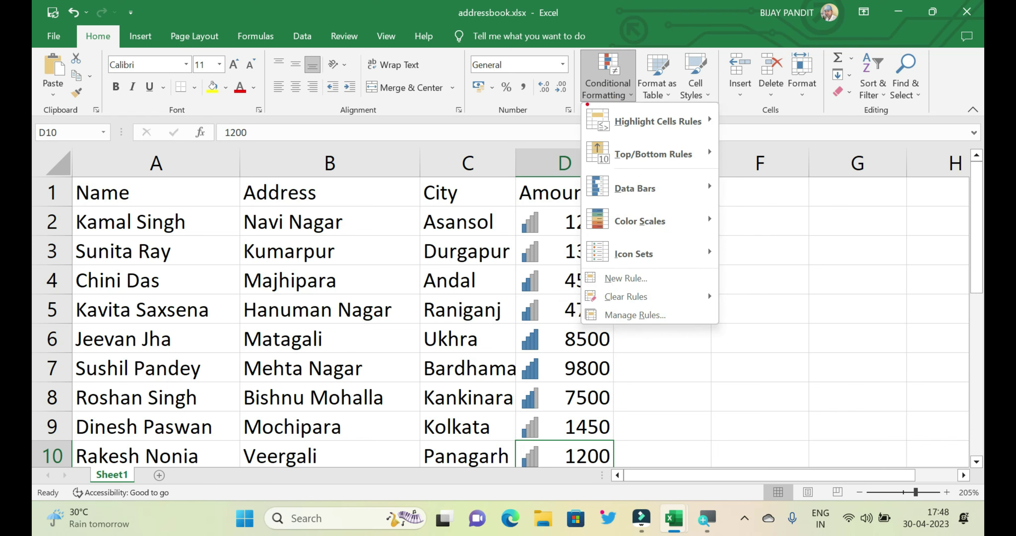
left_click_drag(586, 104, 713, 133)
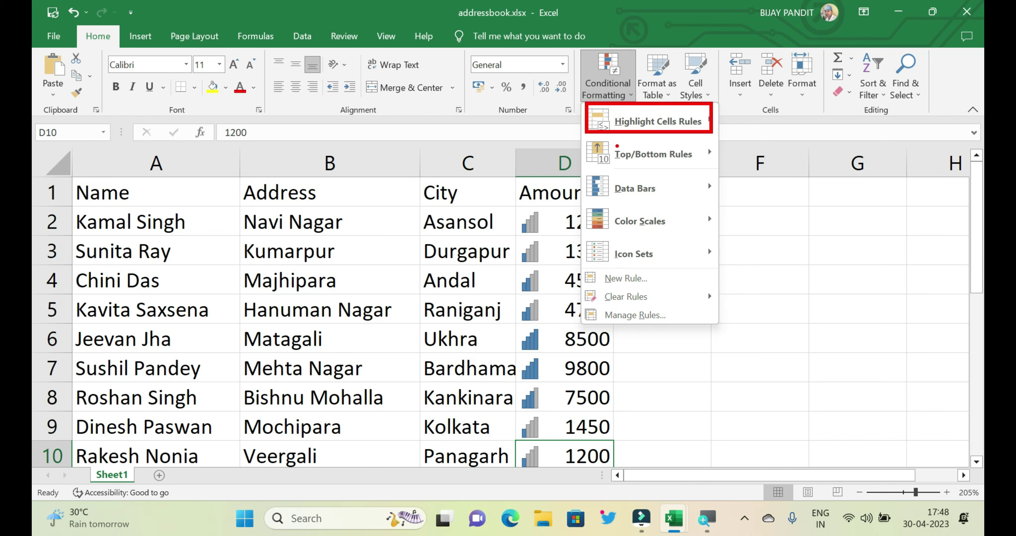
mouse_move(588, 136)
left_mouse_down()
mouse_move(588, 203)
mouse_move(713, 237)
left_mouse_up()
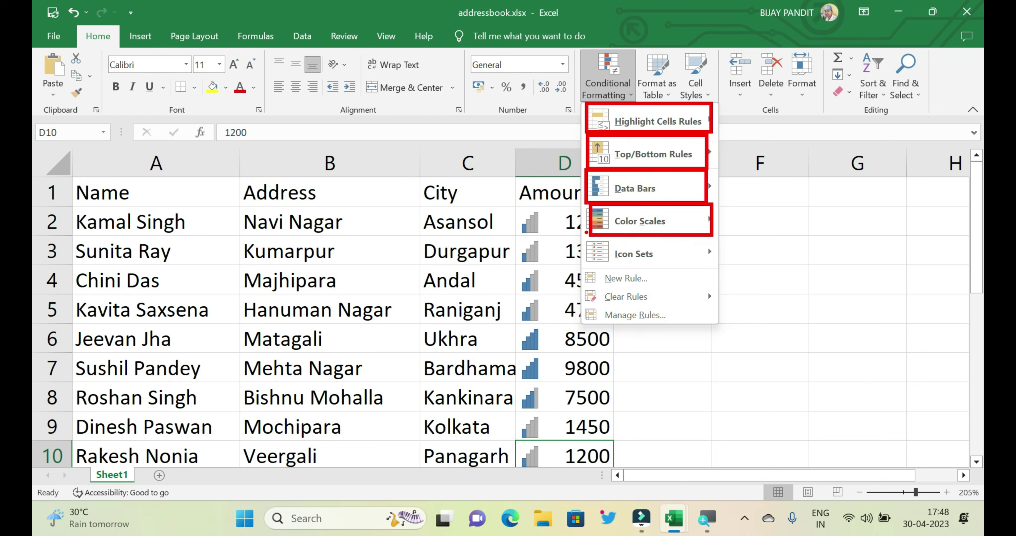
mouse_move(617, 265)
left_mouse_down()
mouse_move(583, 235)
mouse_move(706, 268)
left_mouse_up()
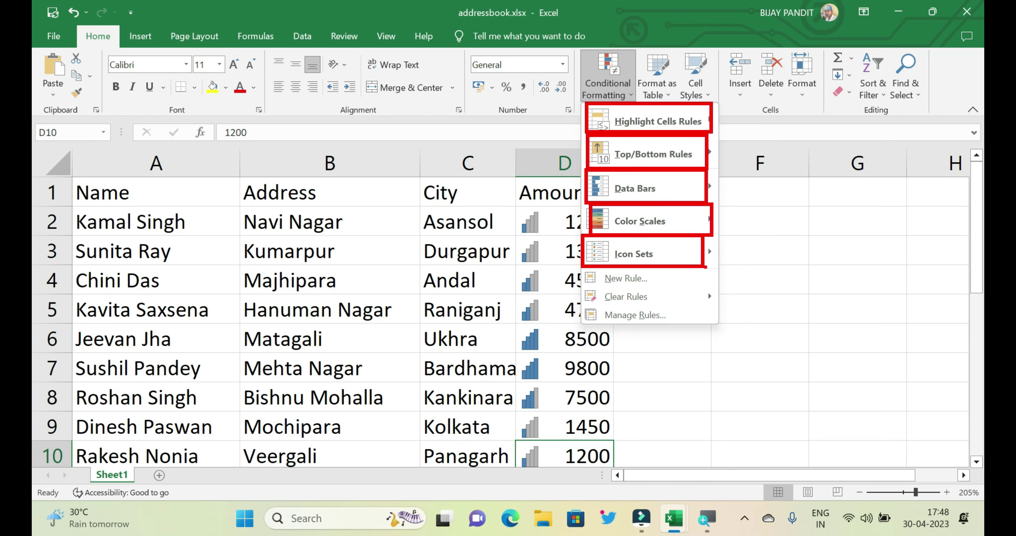